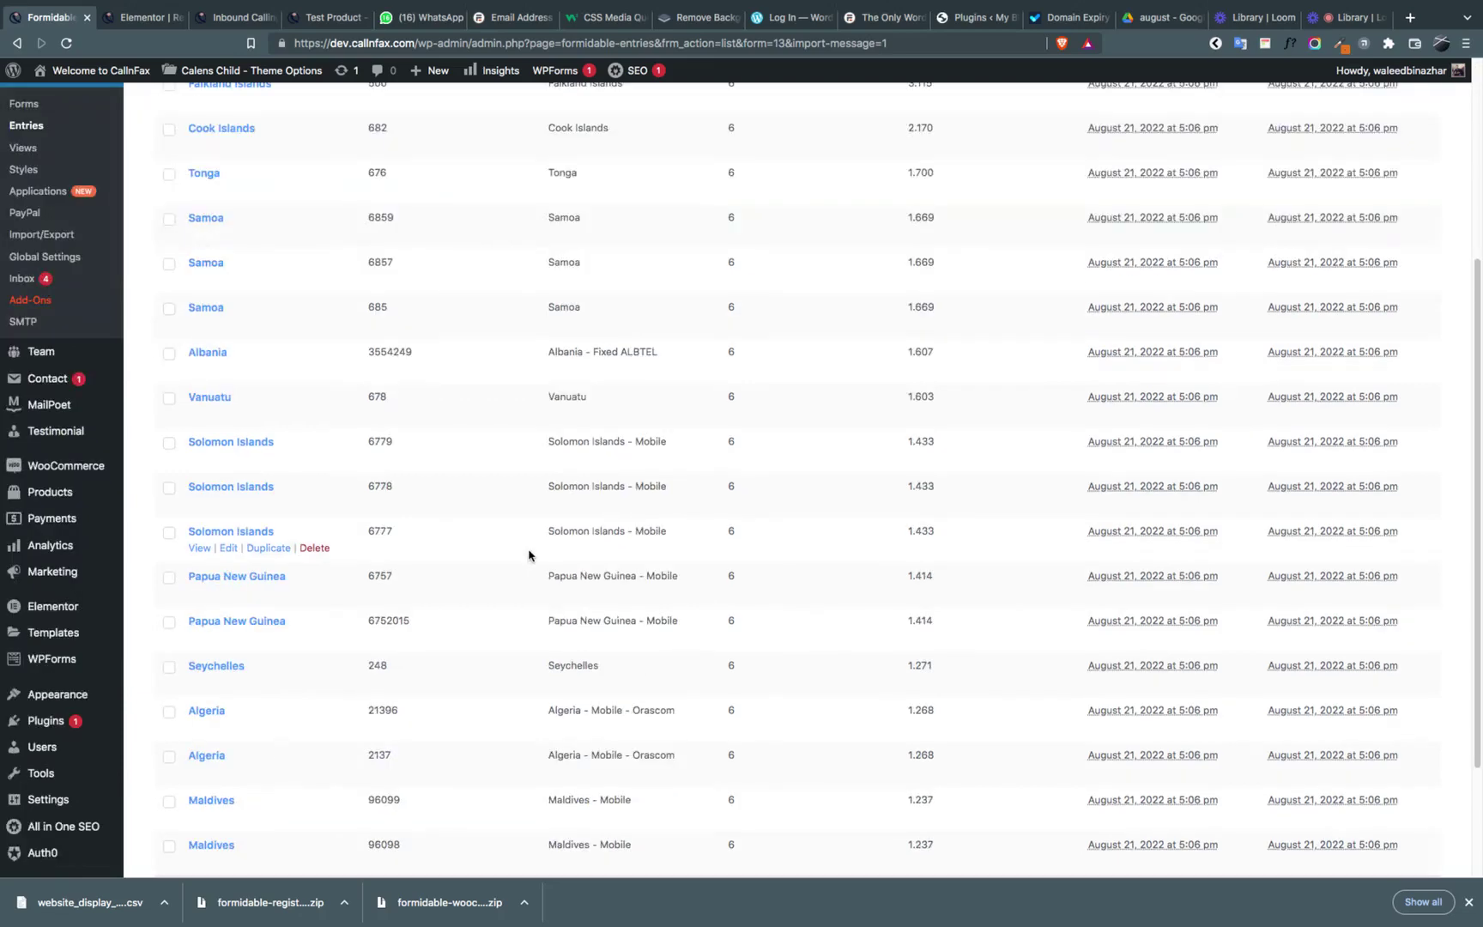
Leave the Entries 2 entries list and show the list of all forms.
scroll(537, 556, "up", 6)
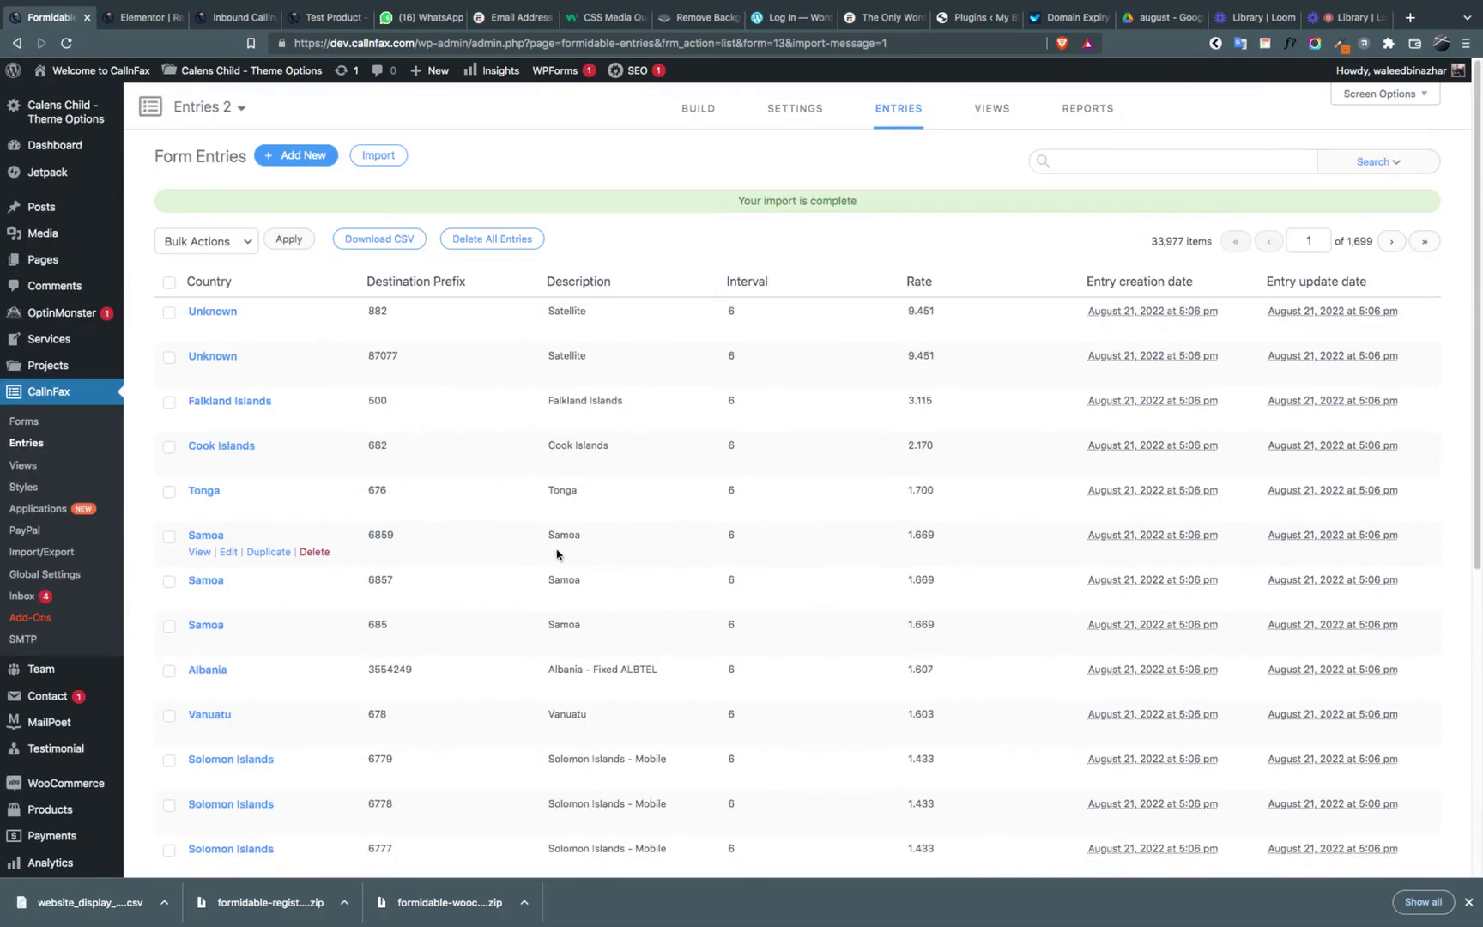
left_click(39, 425)
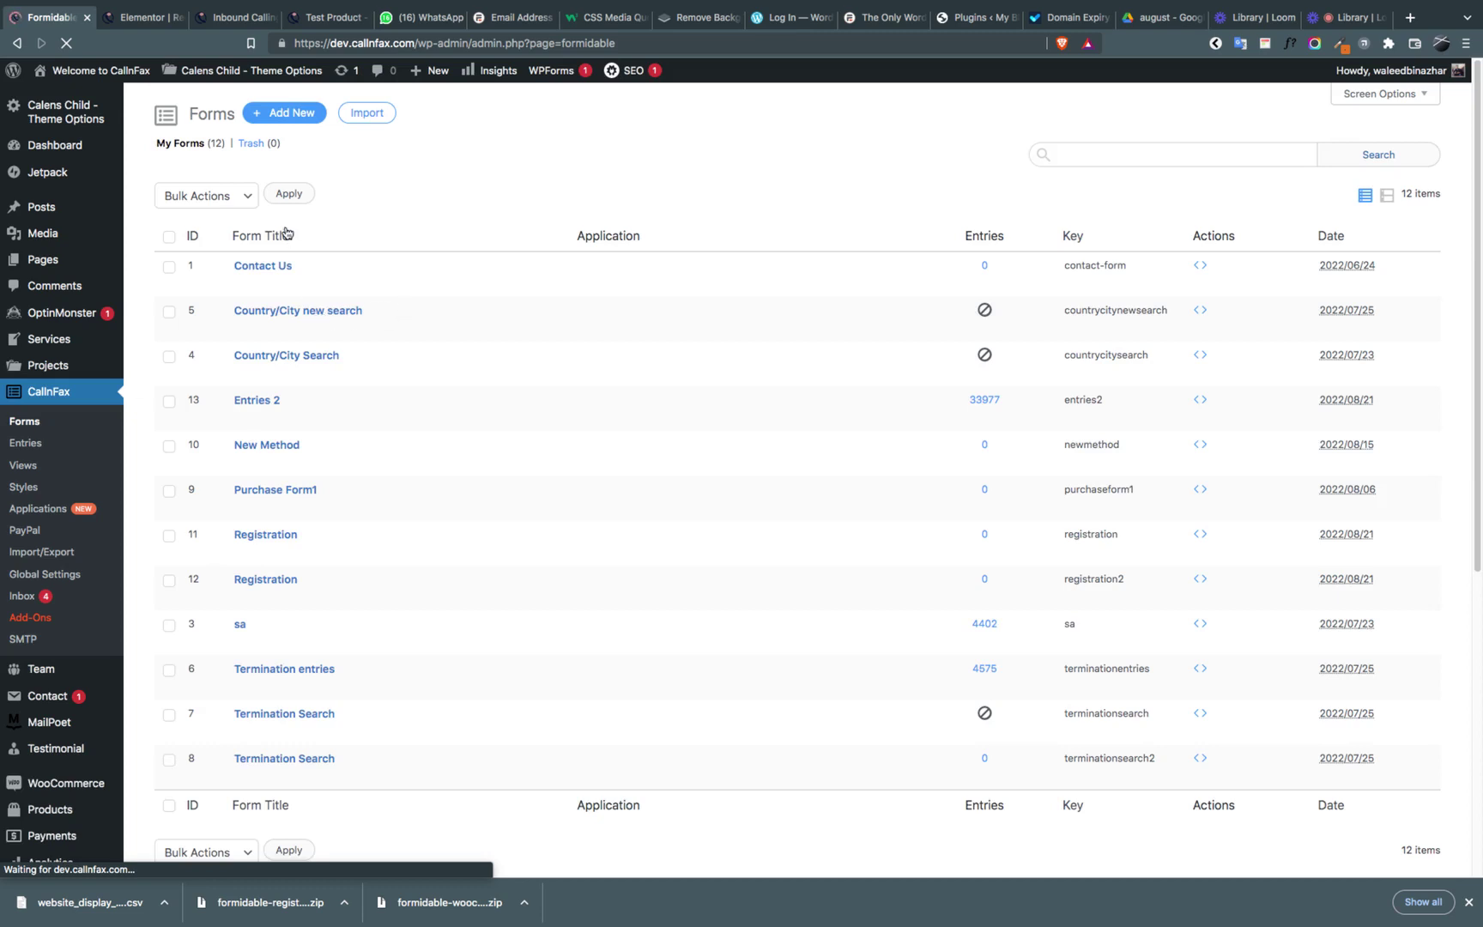
Create a new blank form named 'search2'.
left_click(294, 115)
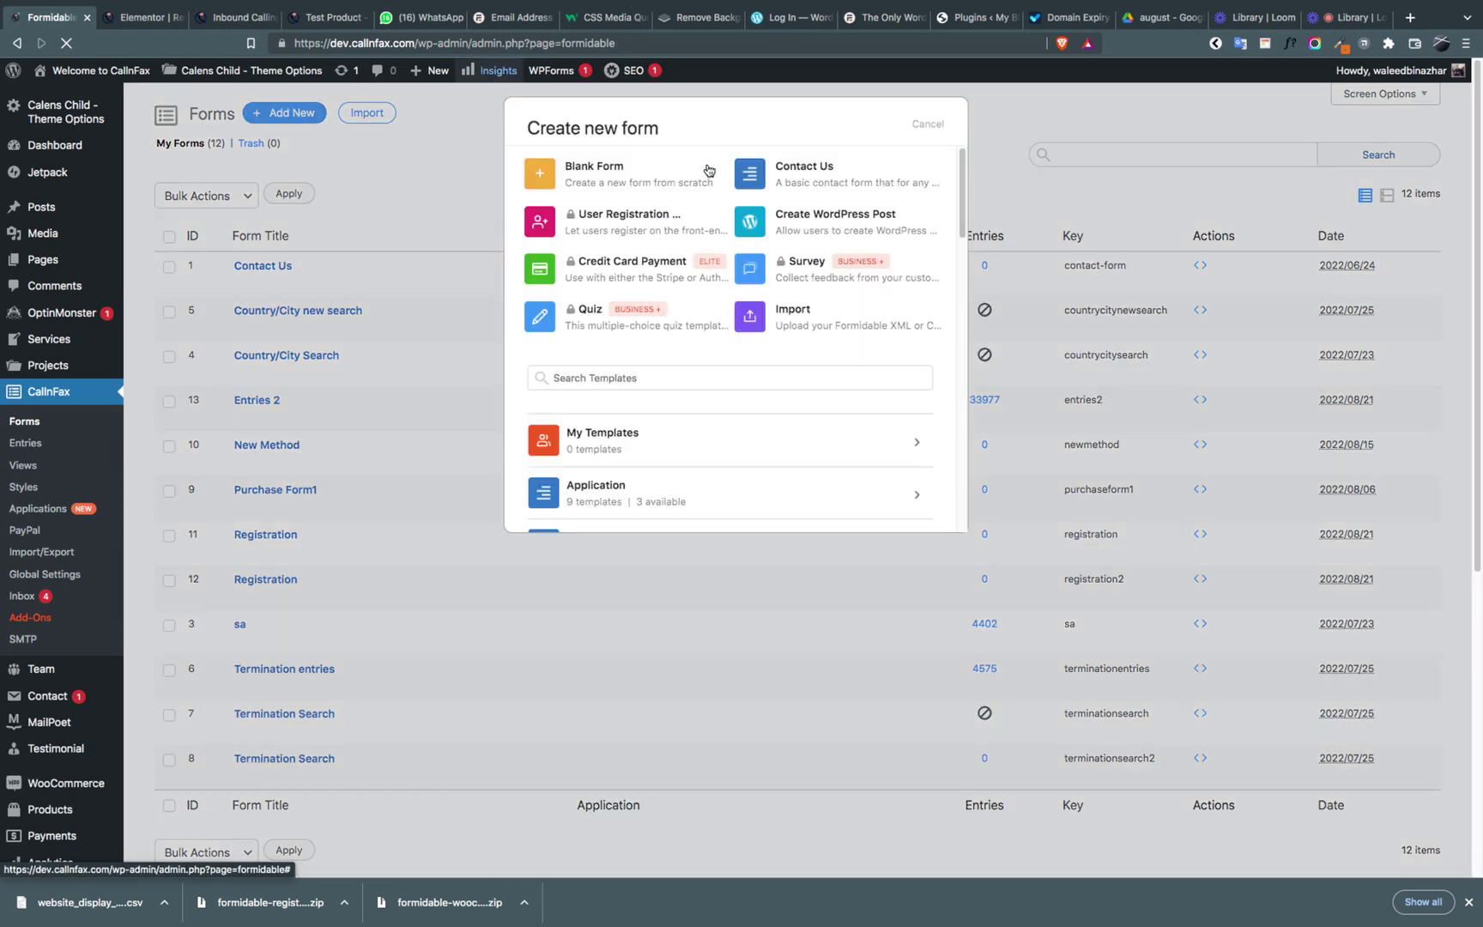
left_click(639, 178)
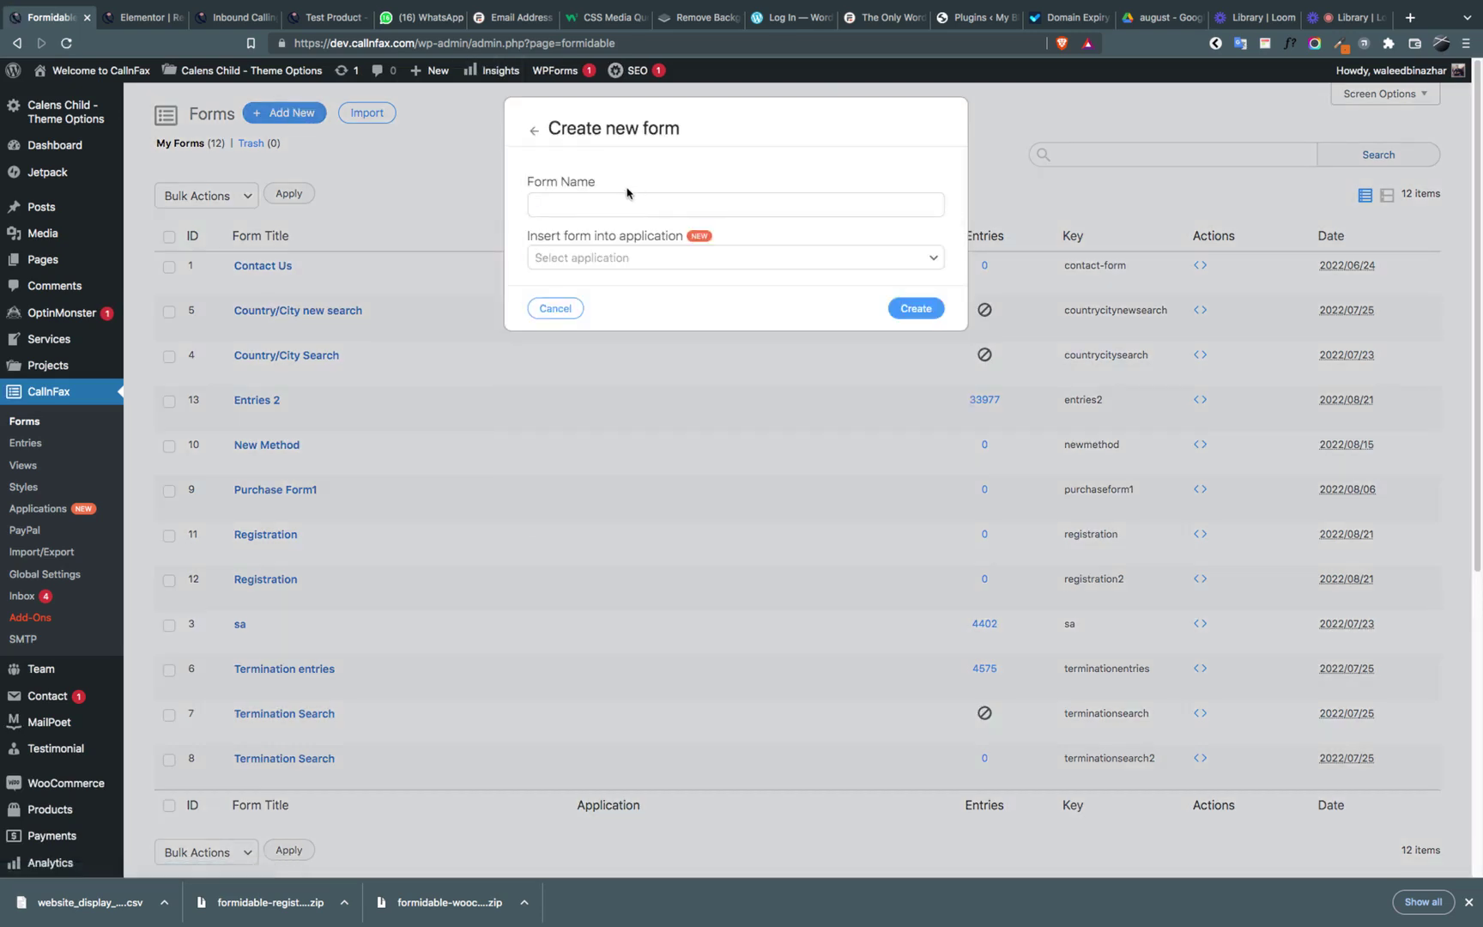
left_click(631, 198)
type("se")
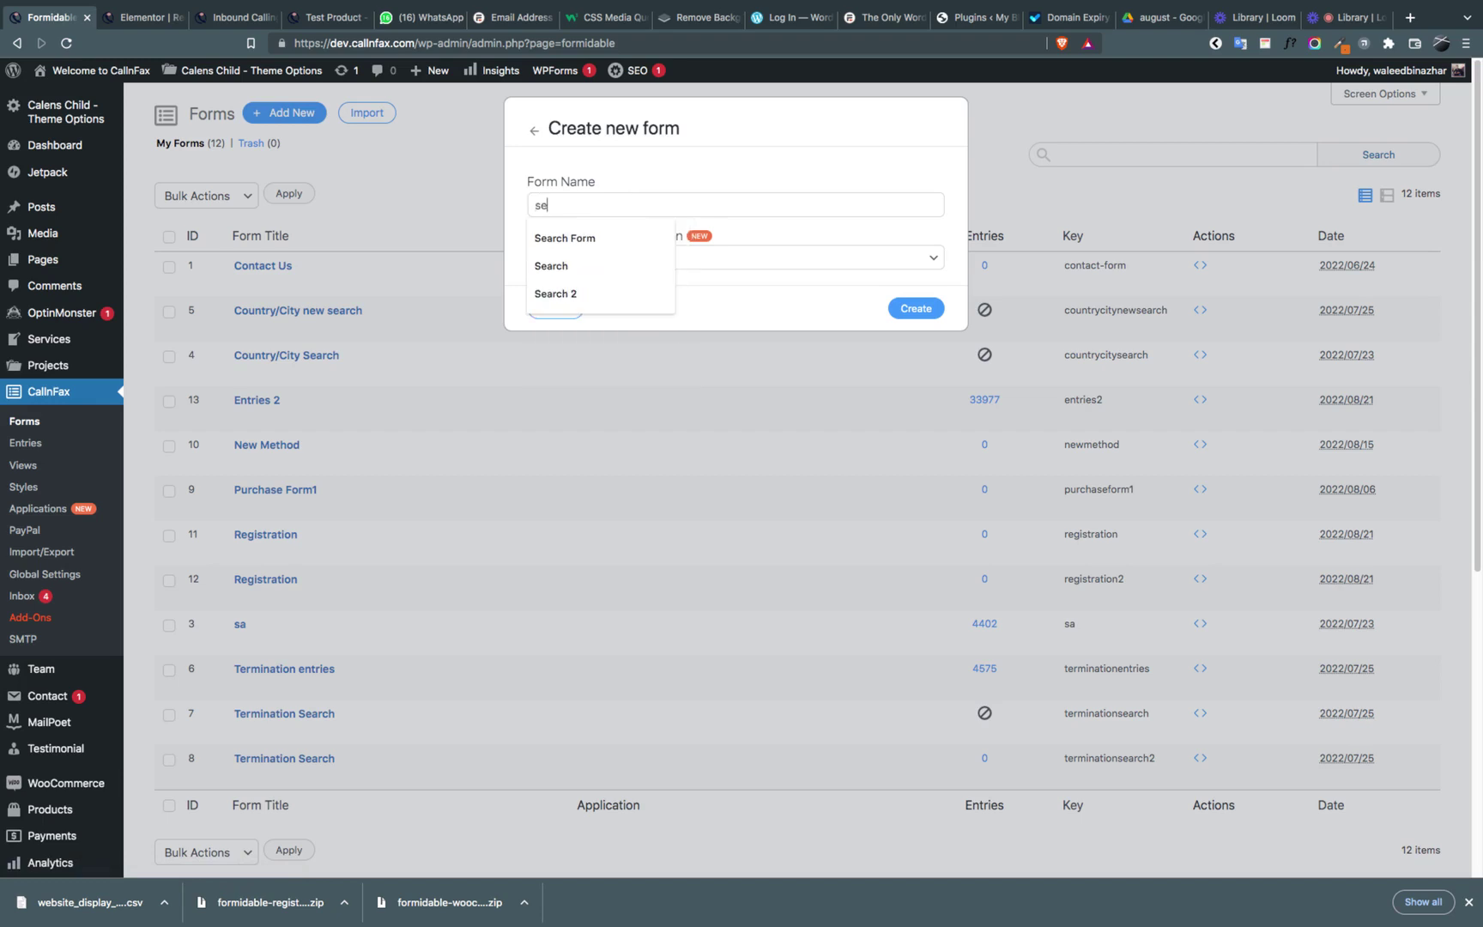
type("arch2")
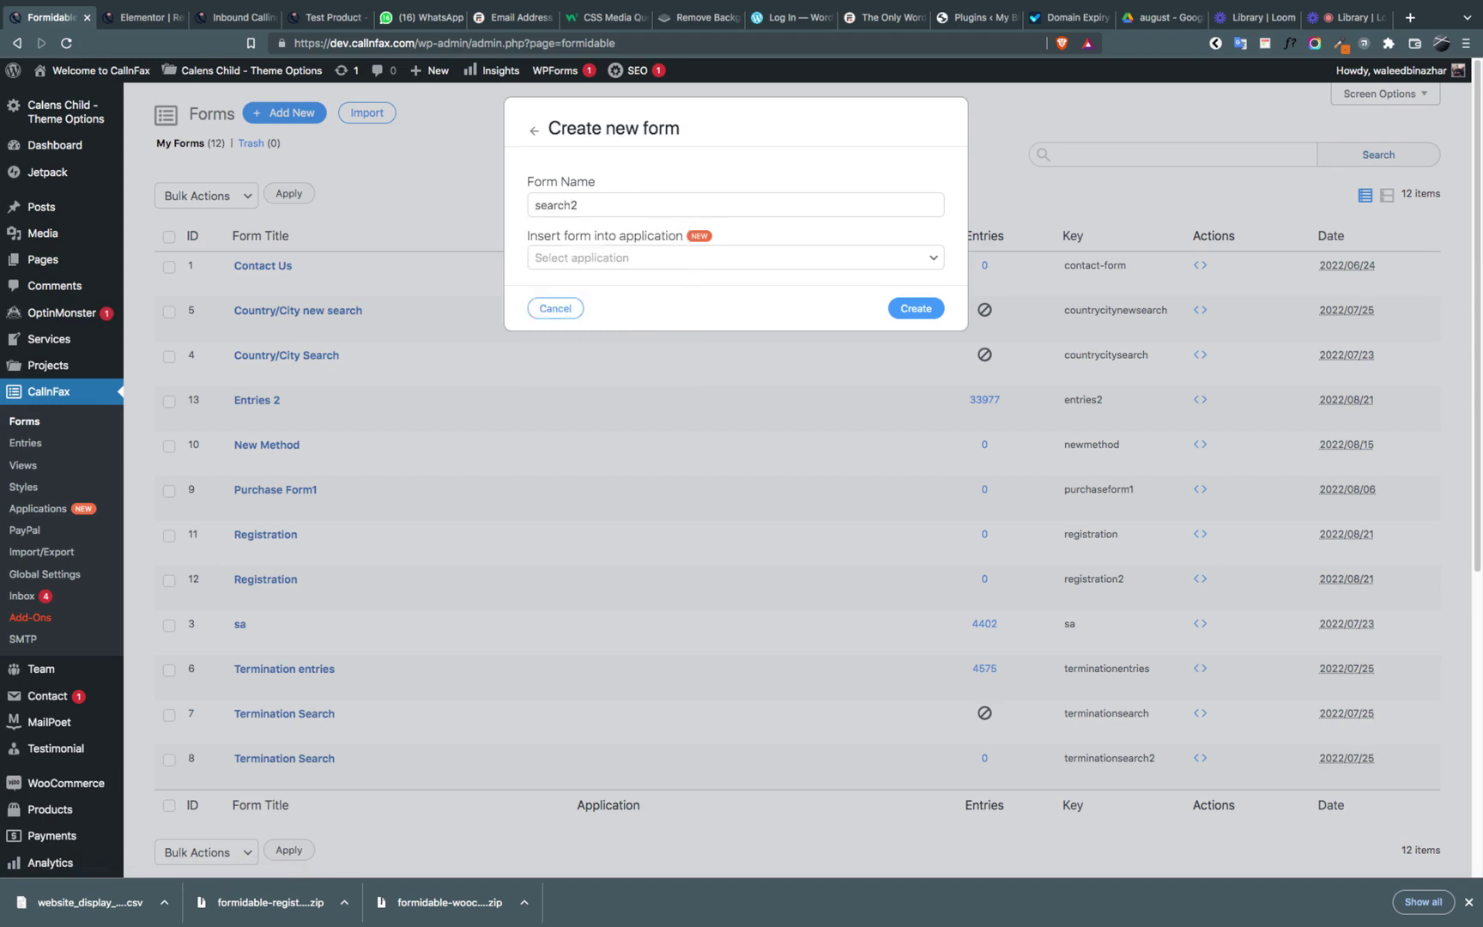
left_click(932, 317)
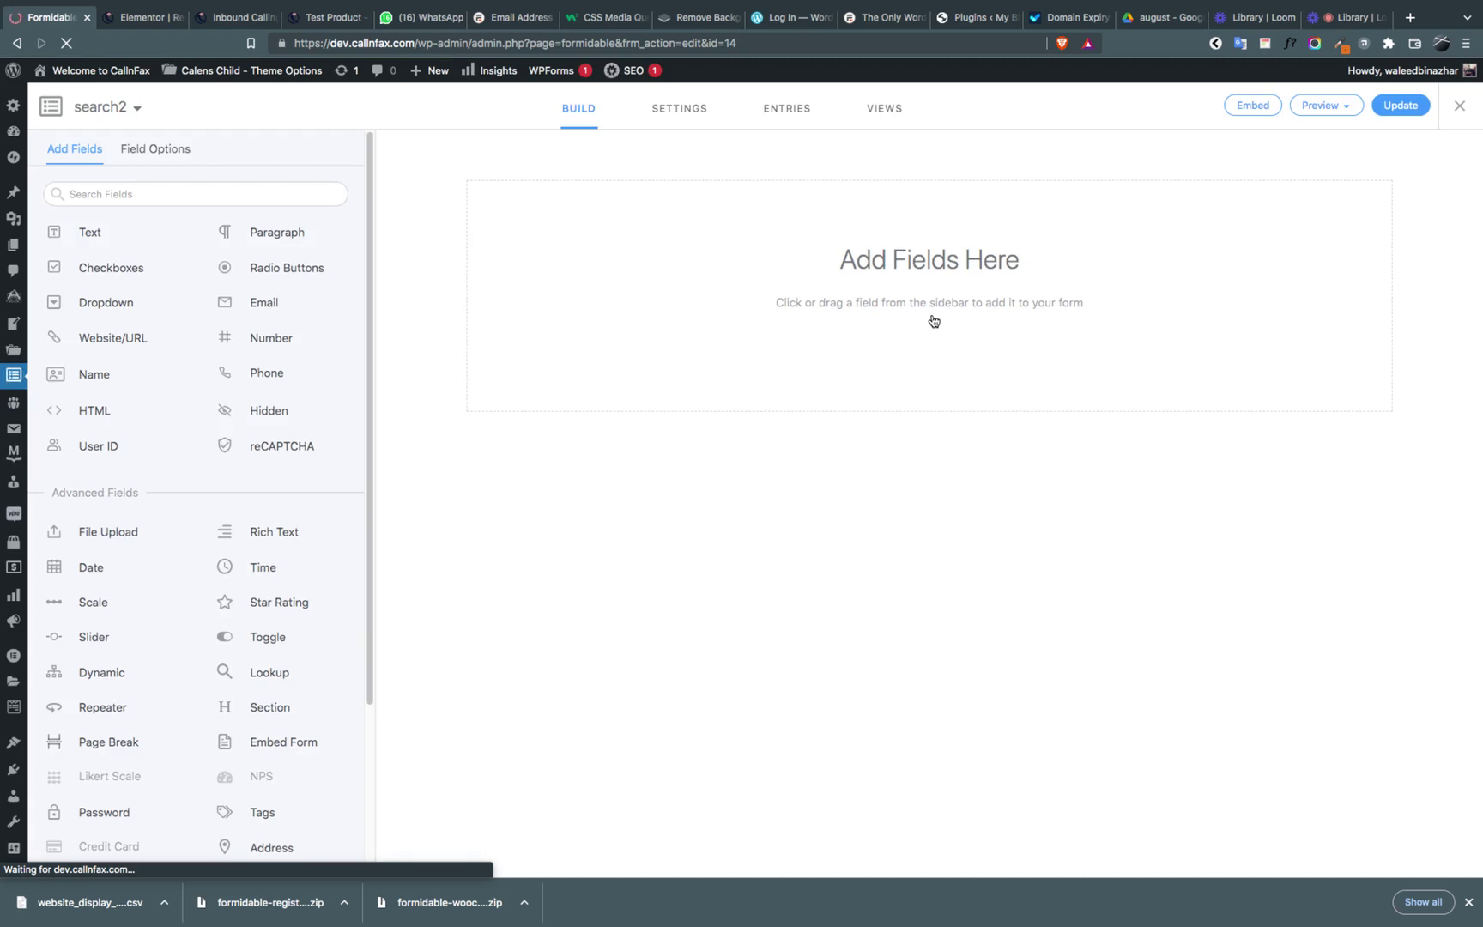
left_click(332, 191)
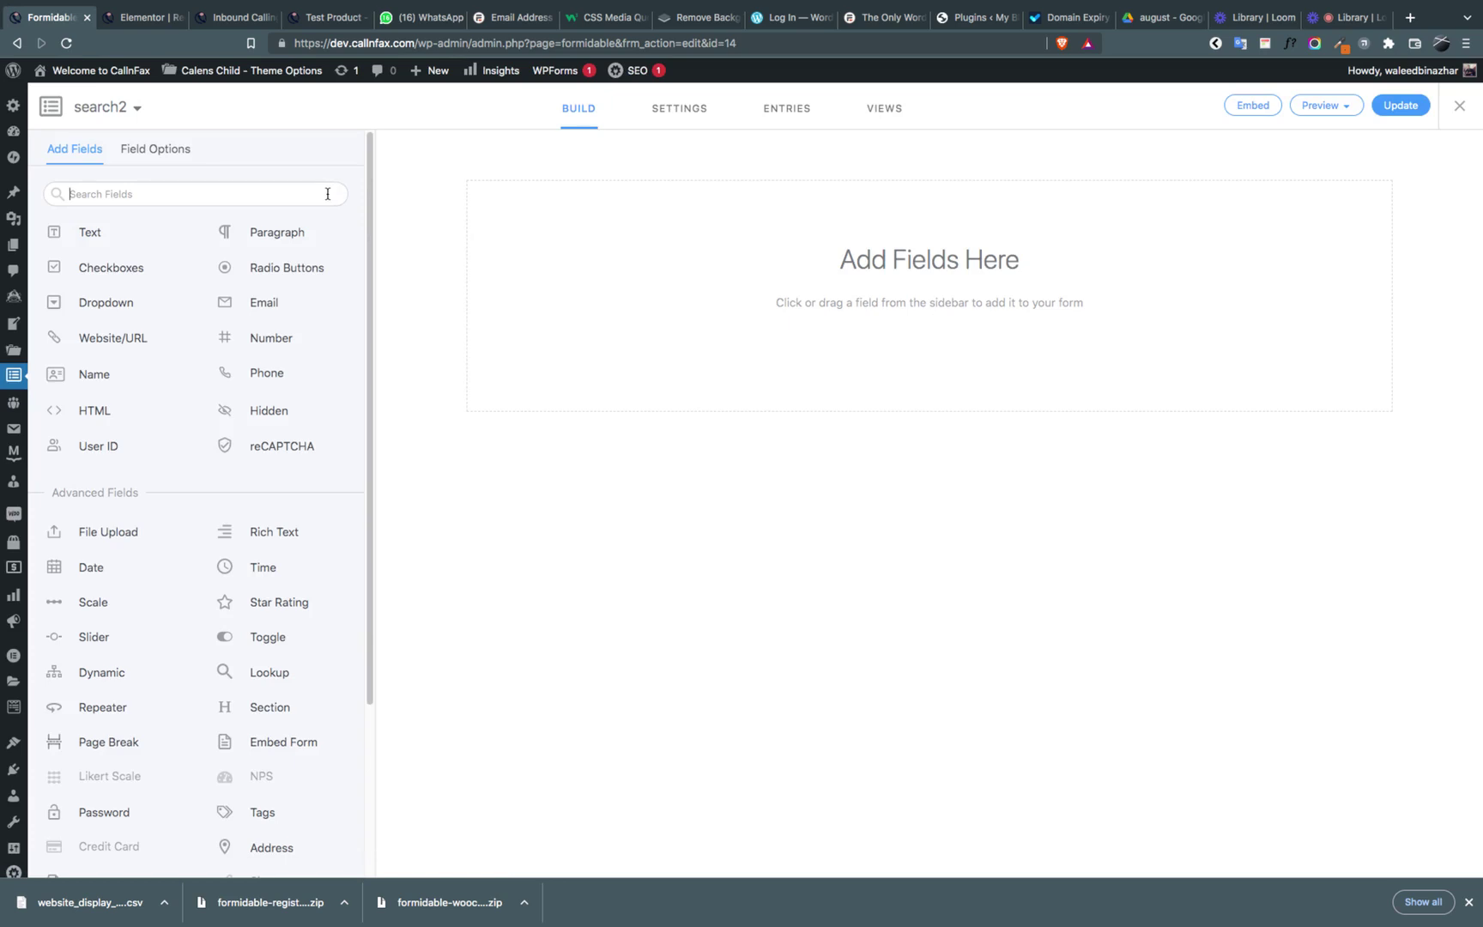
left_click(1155, 19)
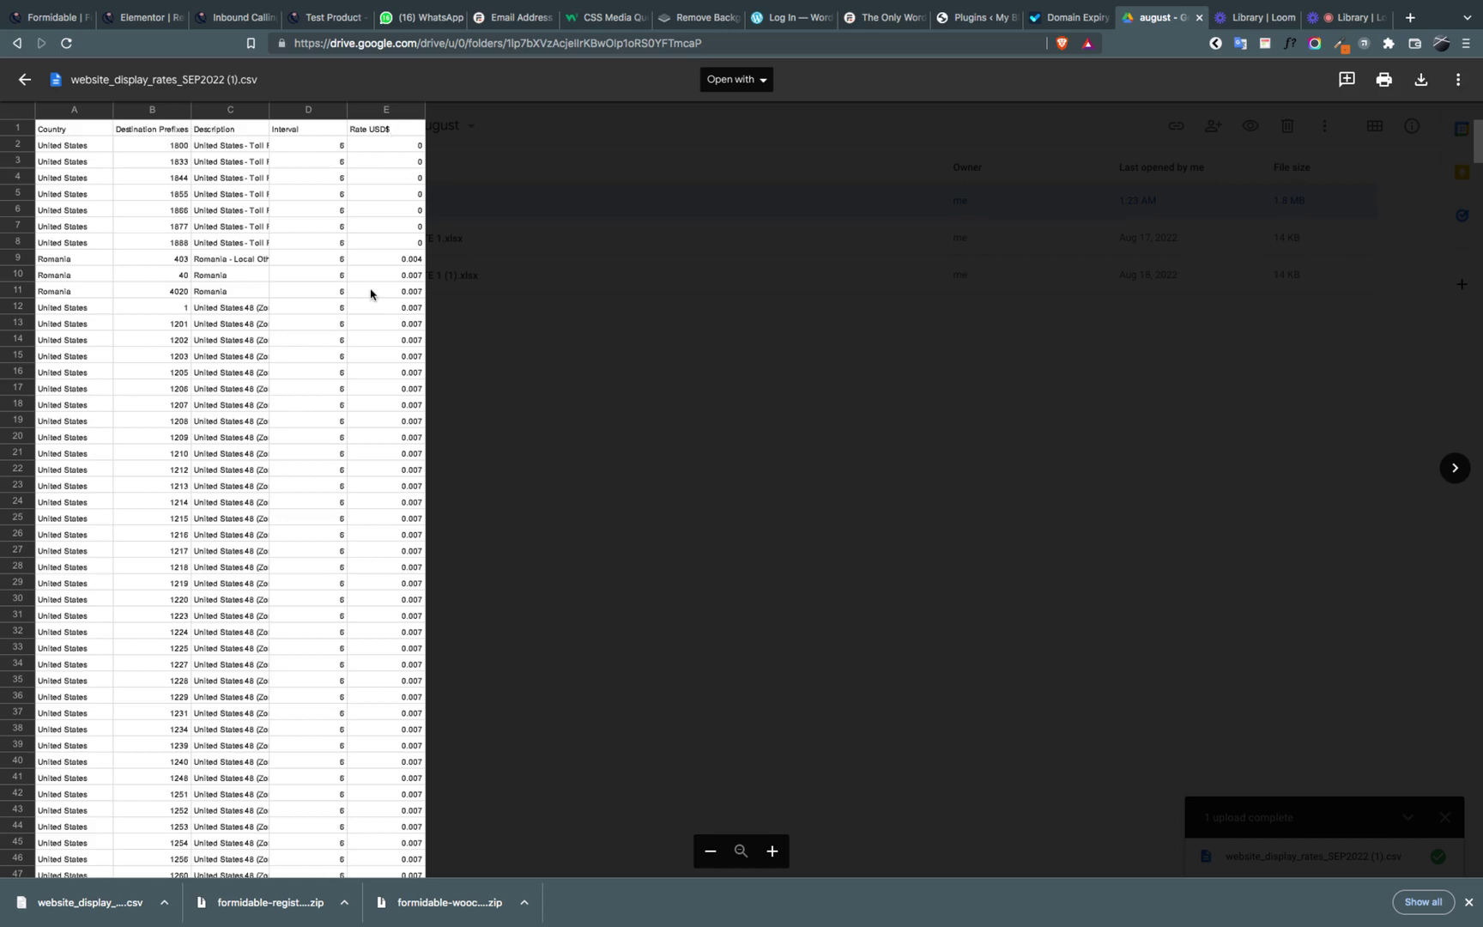
left_click(50, 18)
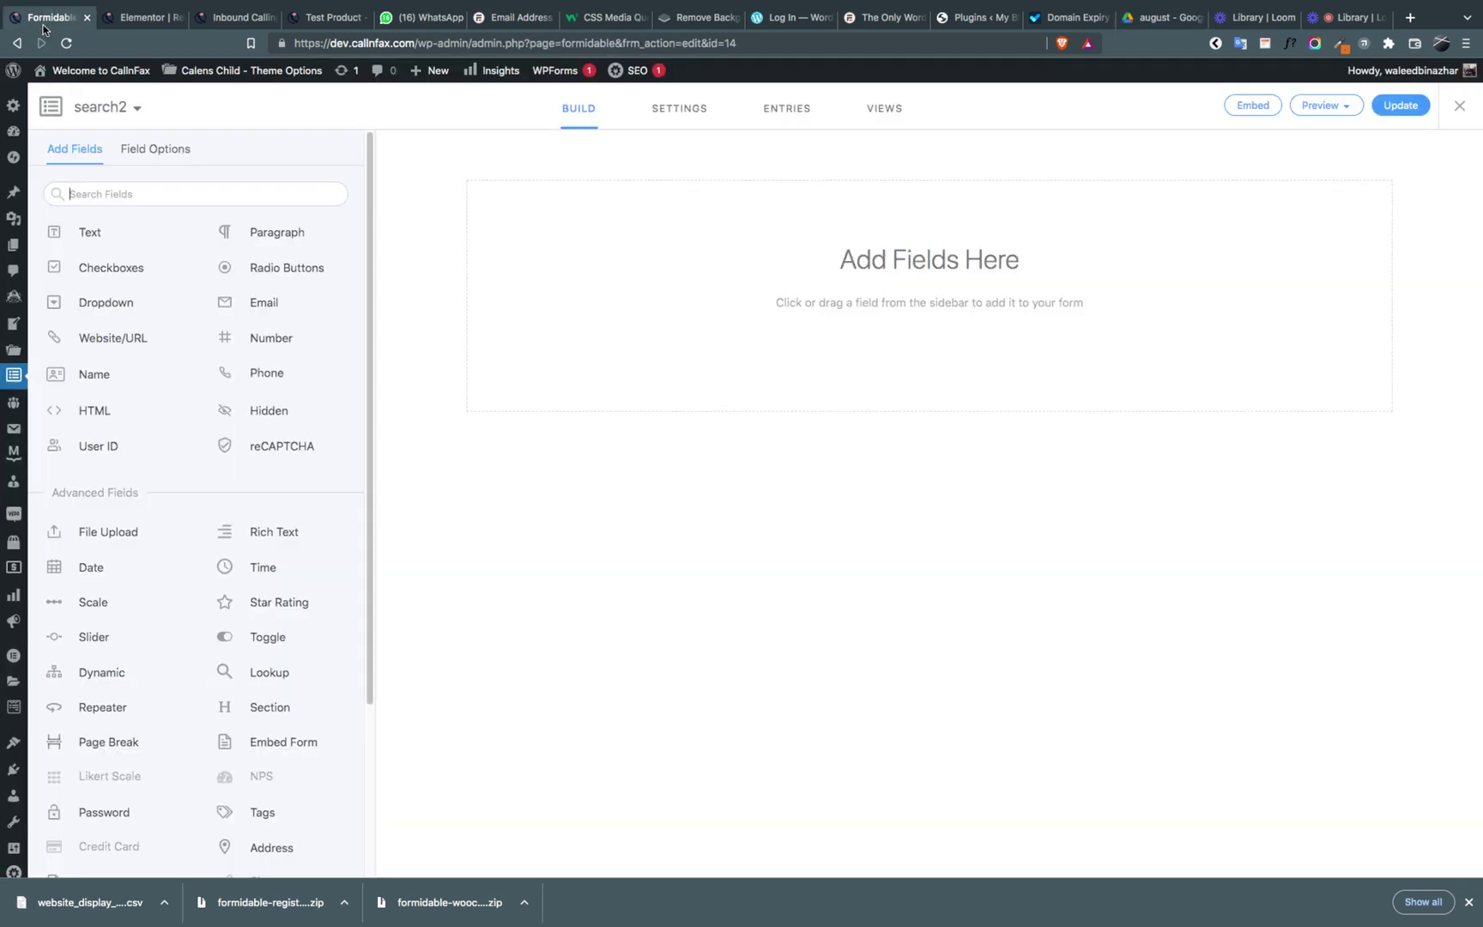
left_click(134, 202)
Add a Lookup field labelled Country, keeping Dropdown as its display type.
type("look")
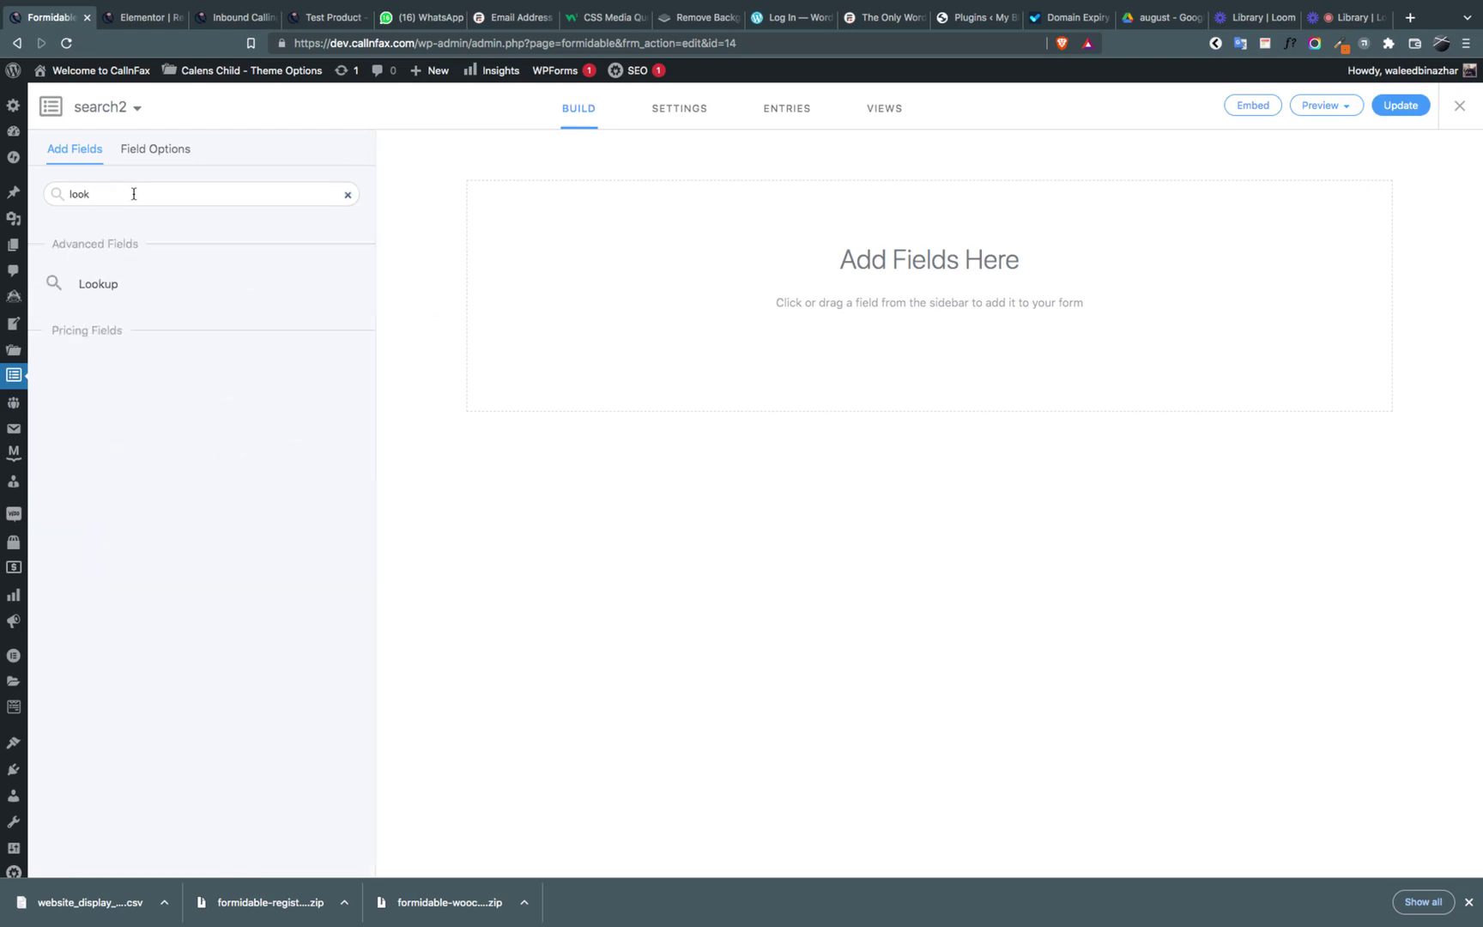
left_click_drag(103, 284, 840, 327)
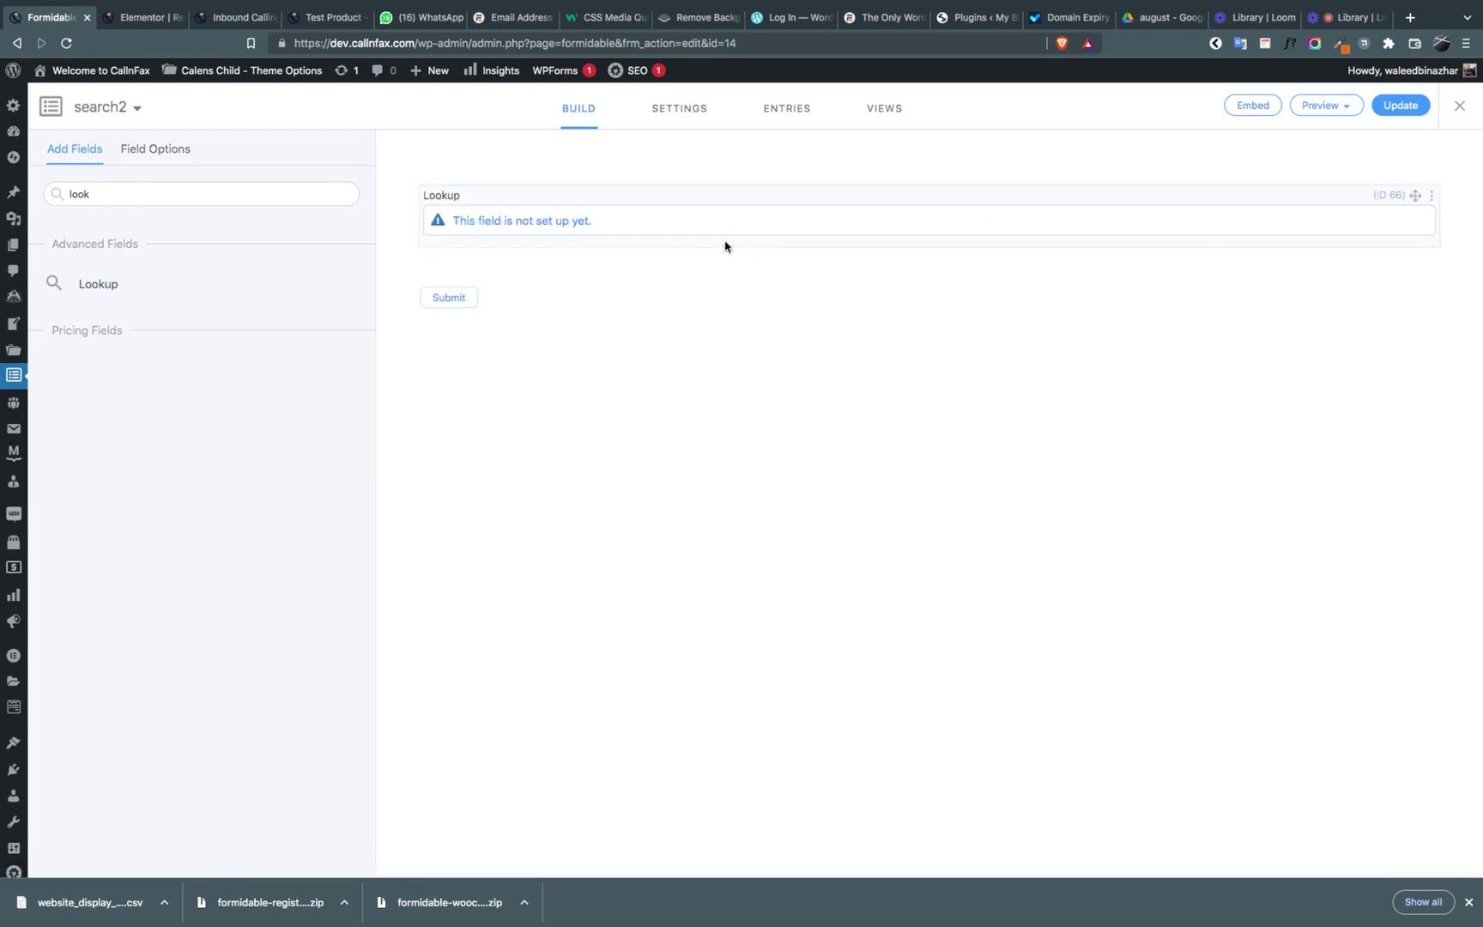
left_click(726, 248)
double_click(143, 242)
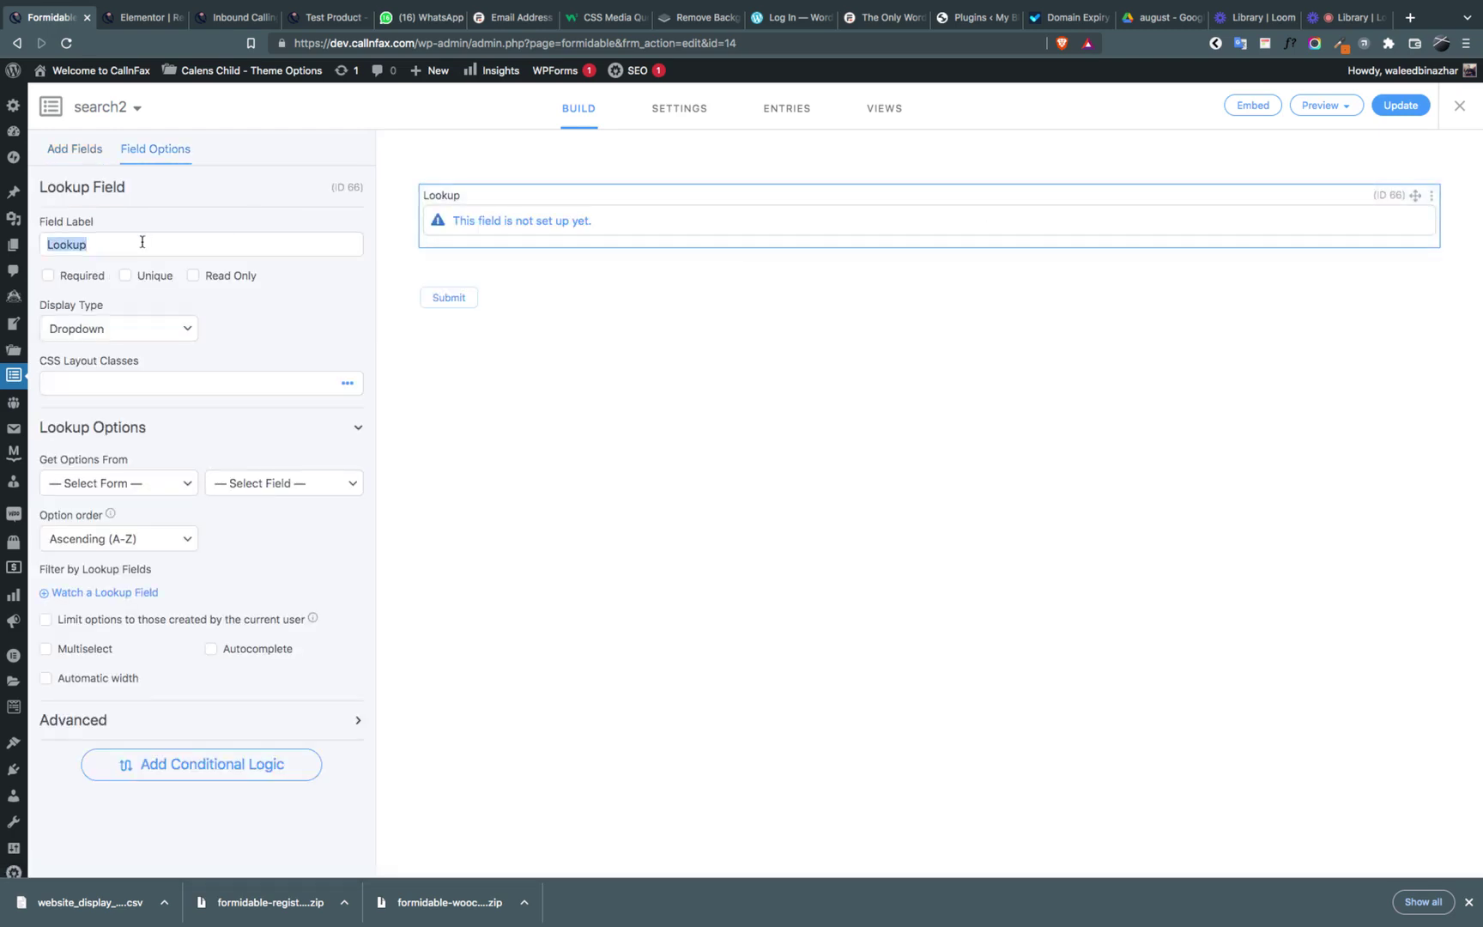
type("Country")
left_click(116, 333)
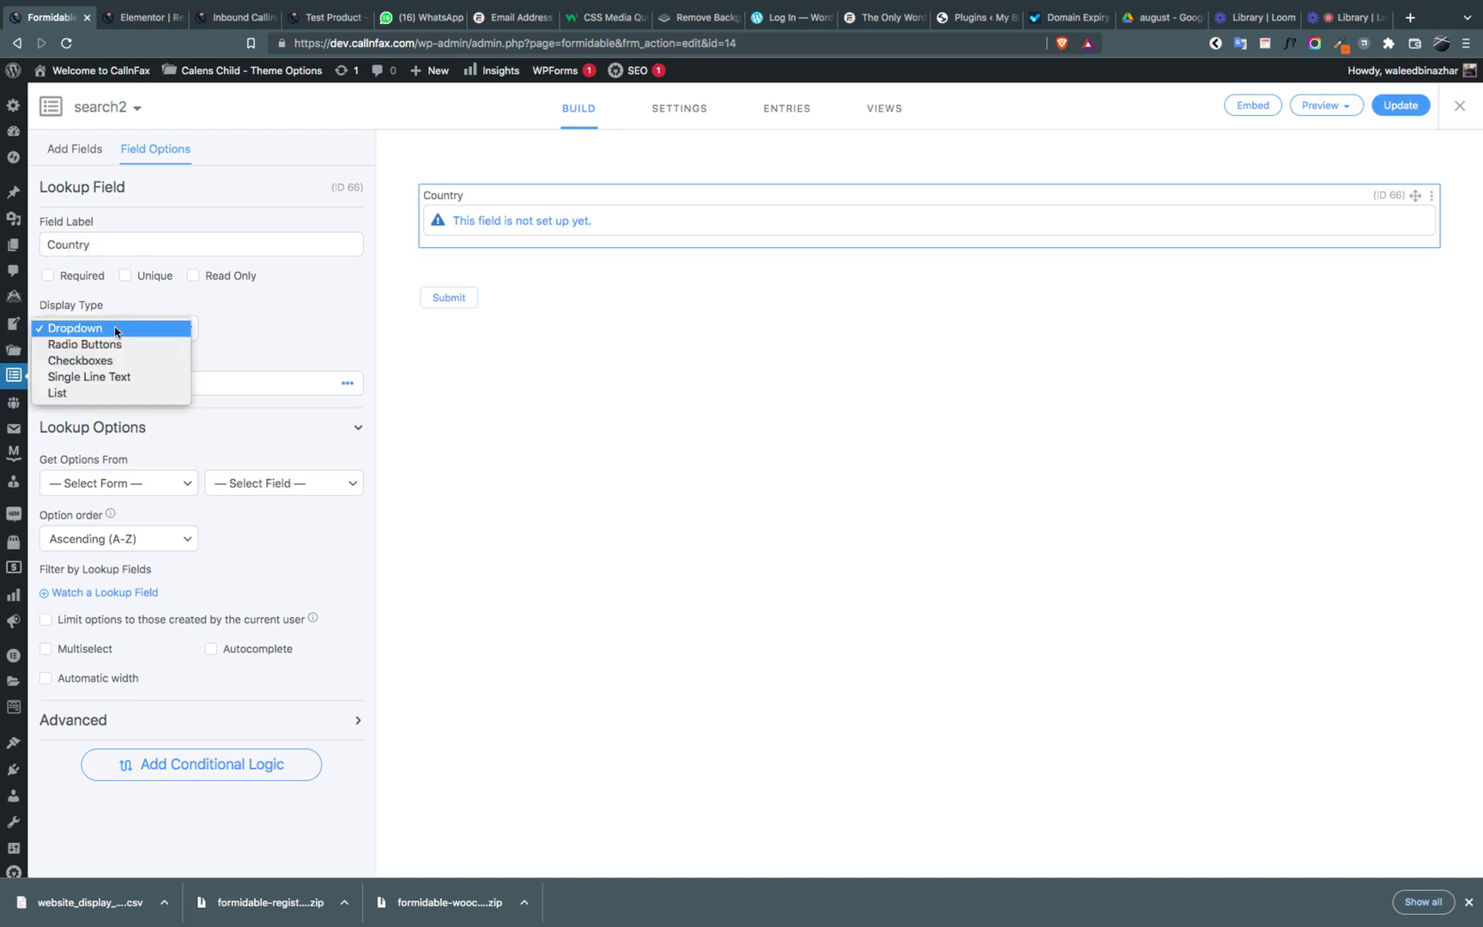
left_click(275, 331)
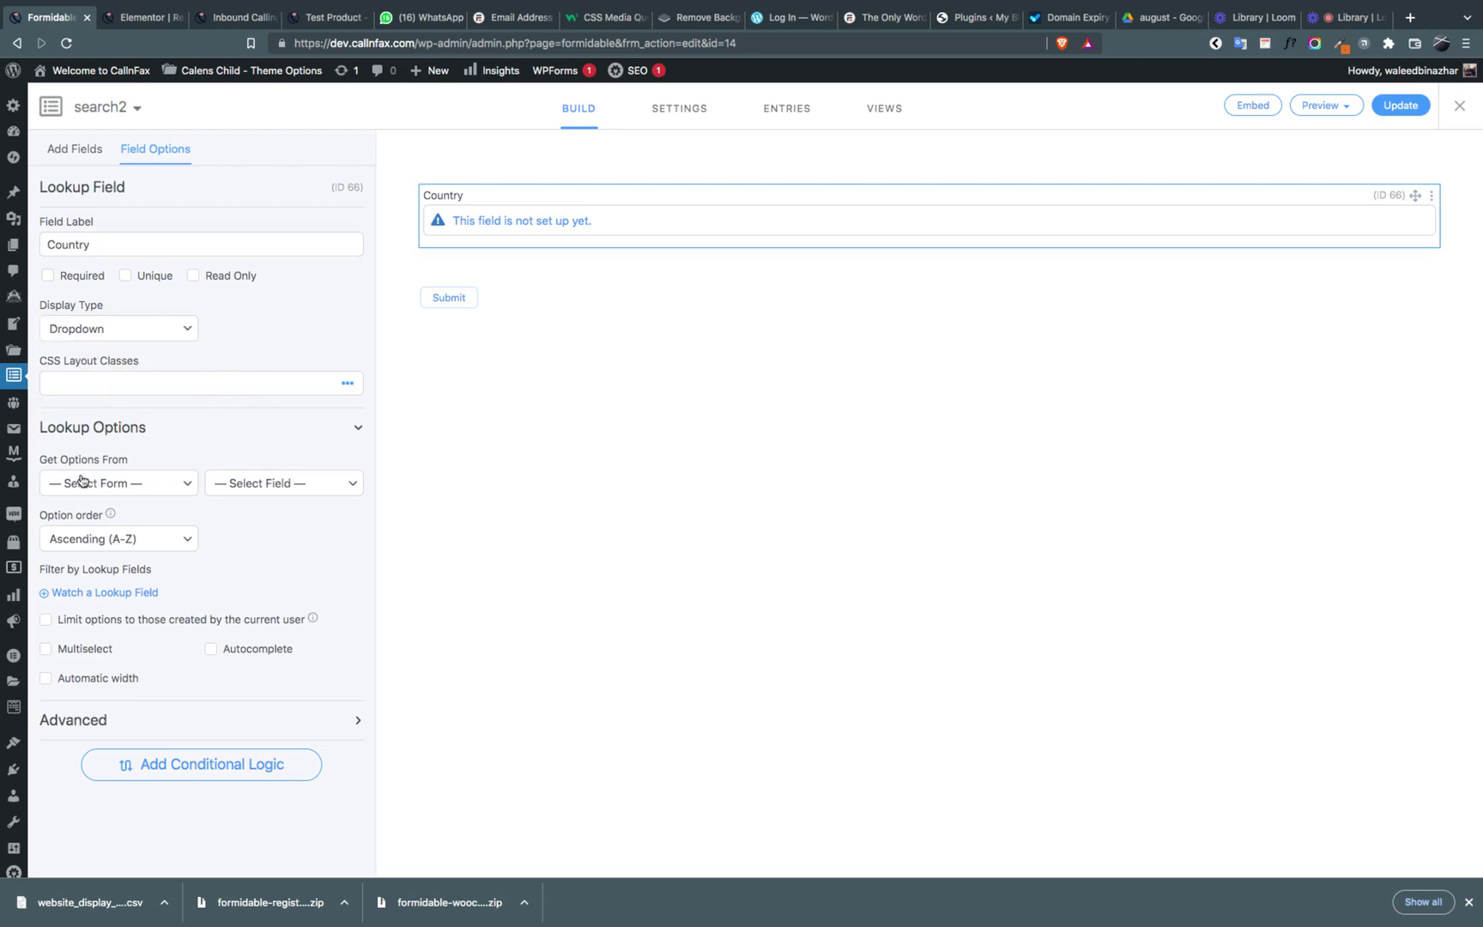
Pull the Country field's options from the Country field of Entries 2.
left_click_drag(156, 430, 43, 427)
left_click(176, 433)
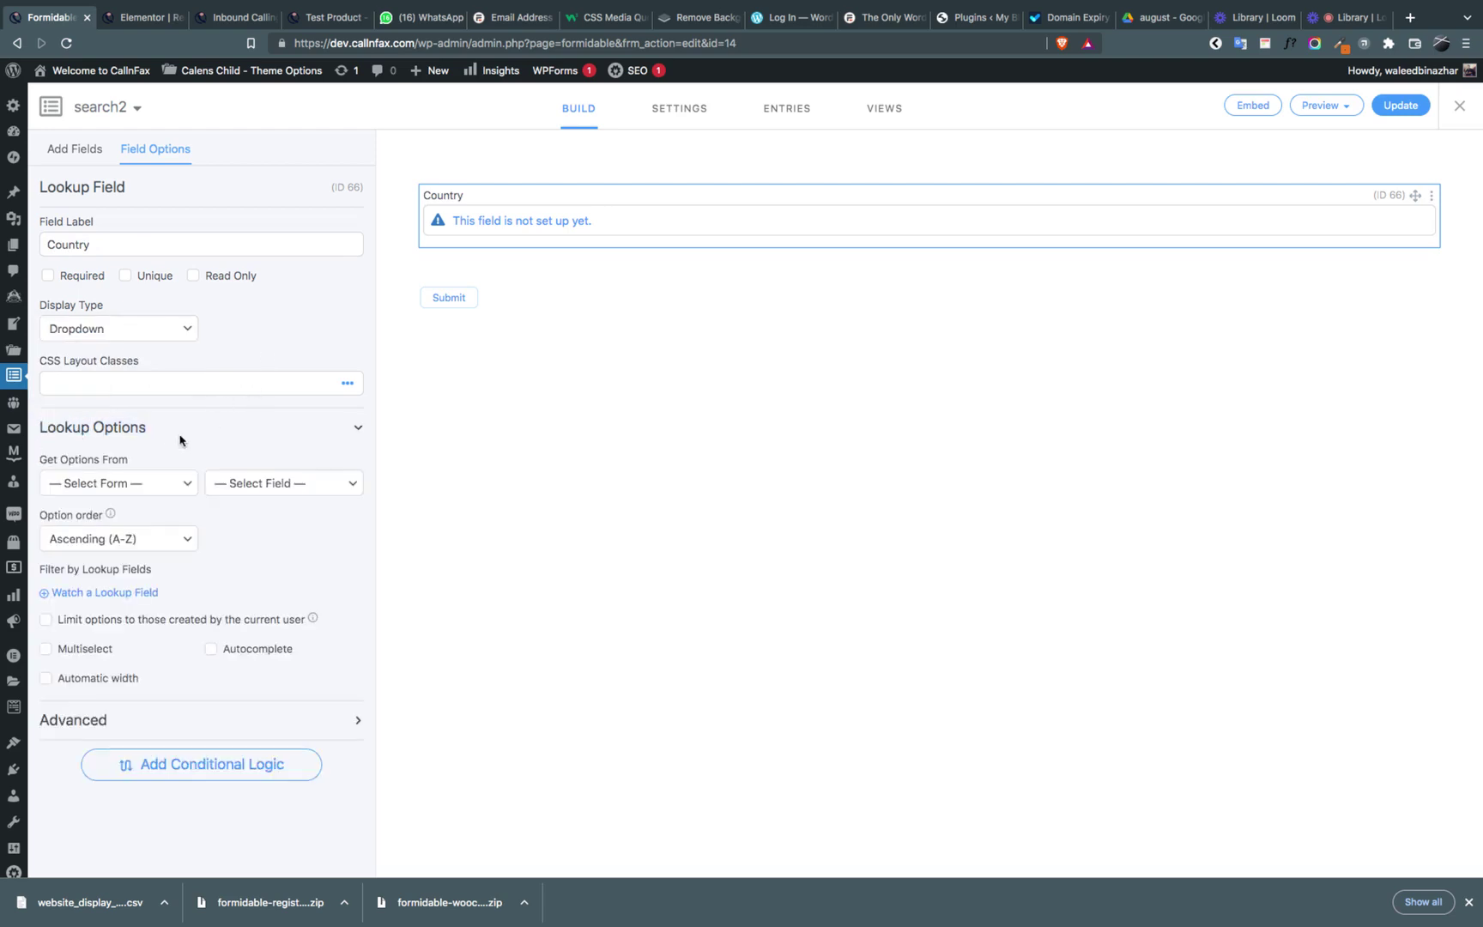
left_click(129, 489)
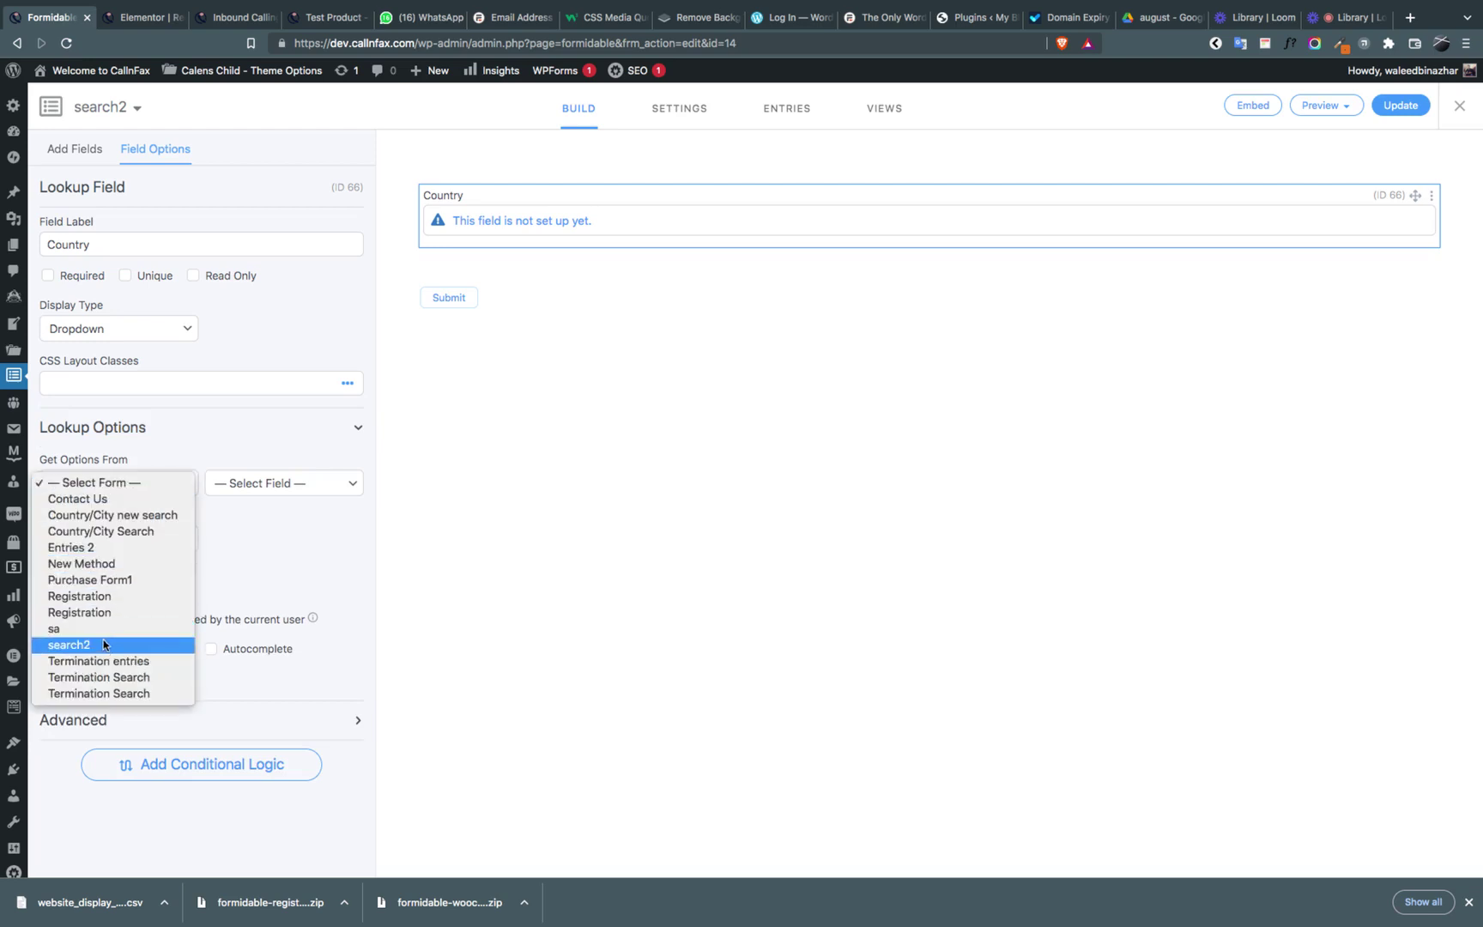
left_click(238, 565)
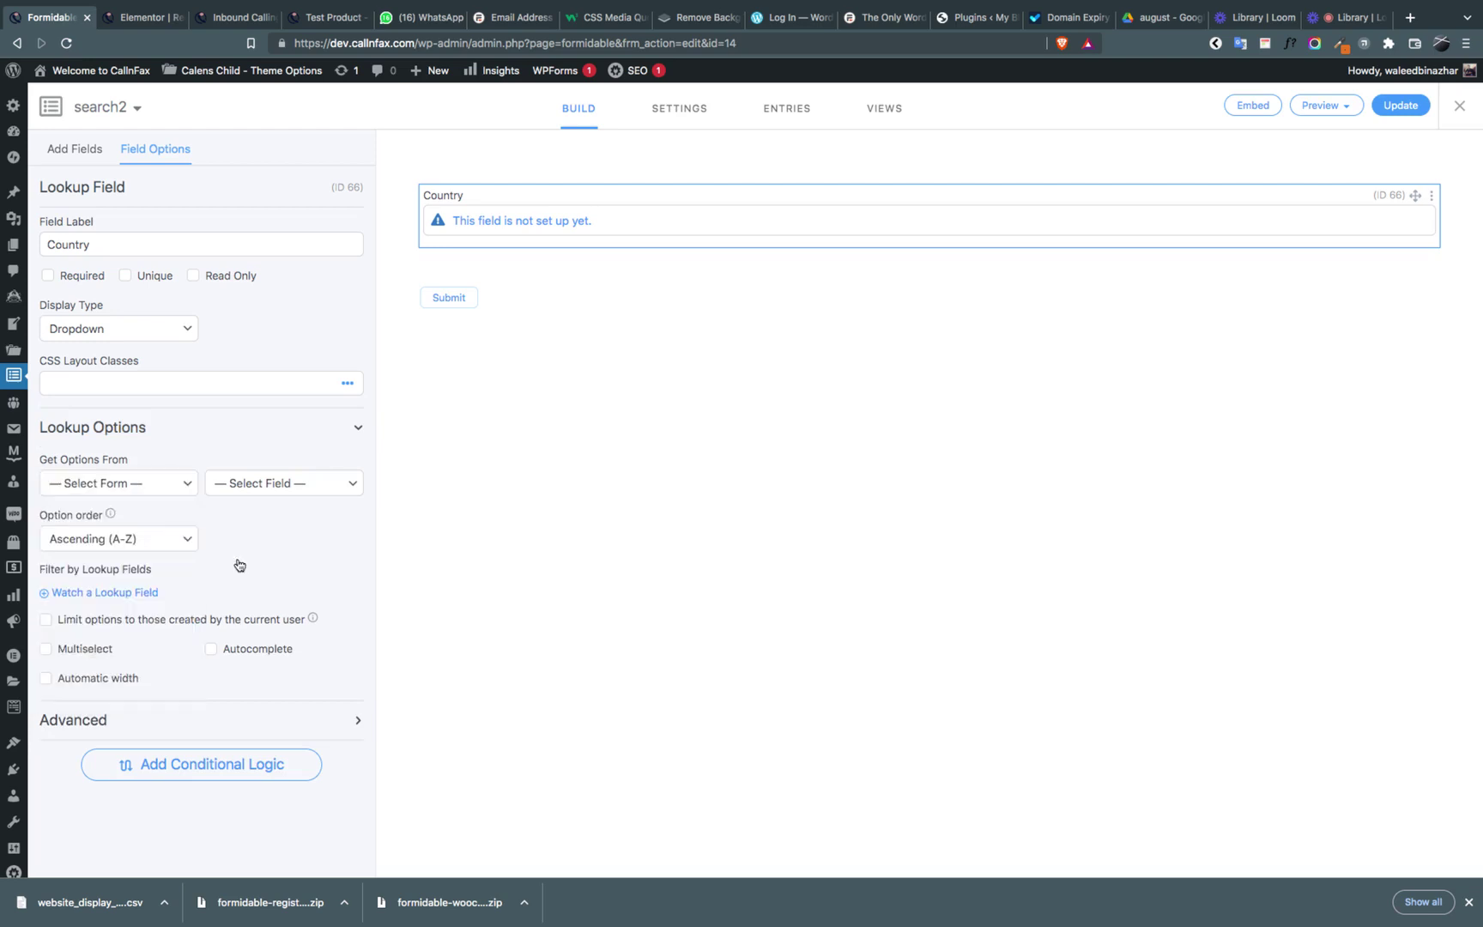
left_click(152, 500)
left_click(271, 529)
left_click(167, 496)
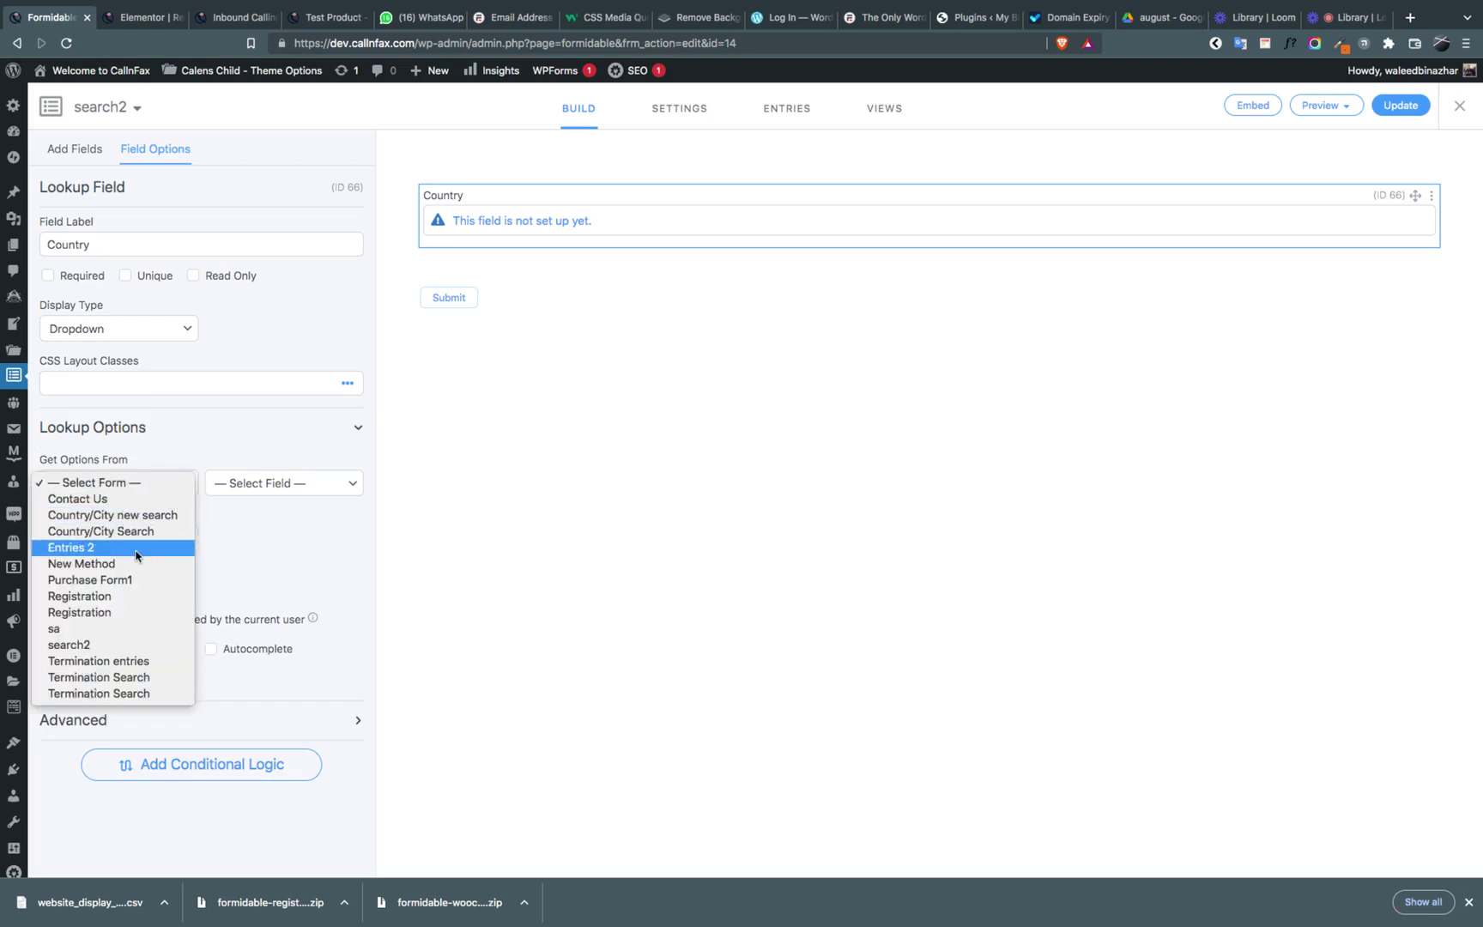
left_click(82, 555)
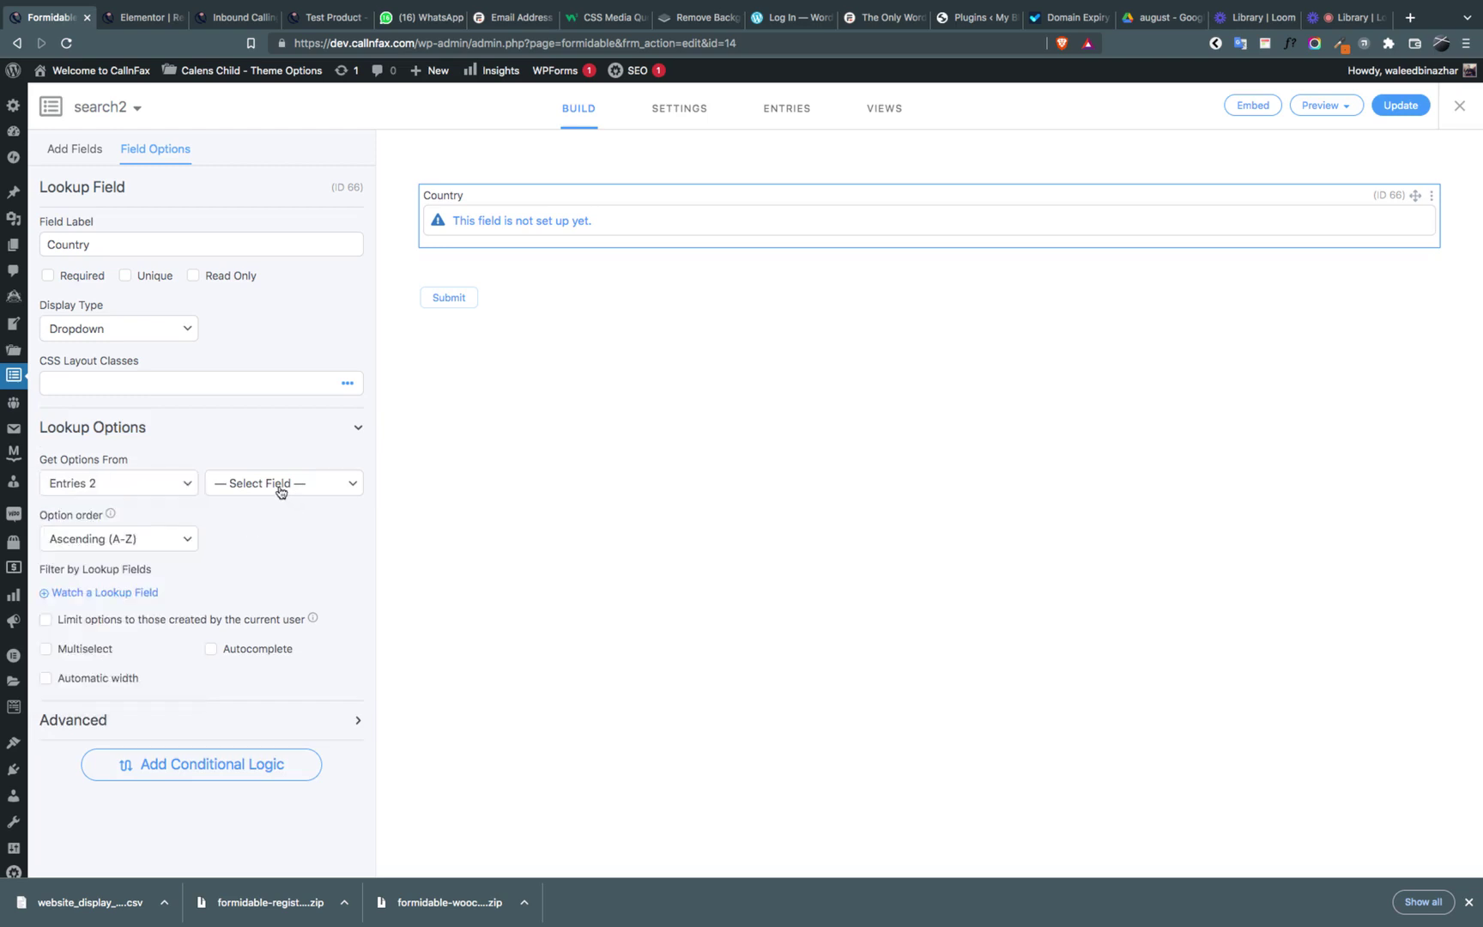
left_click(264, 485)
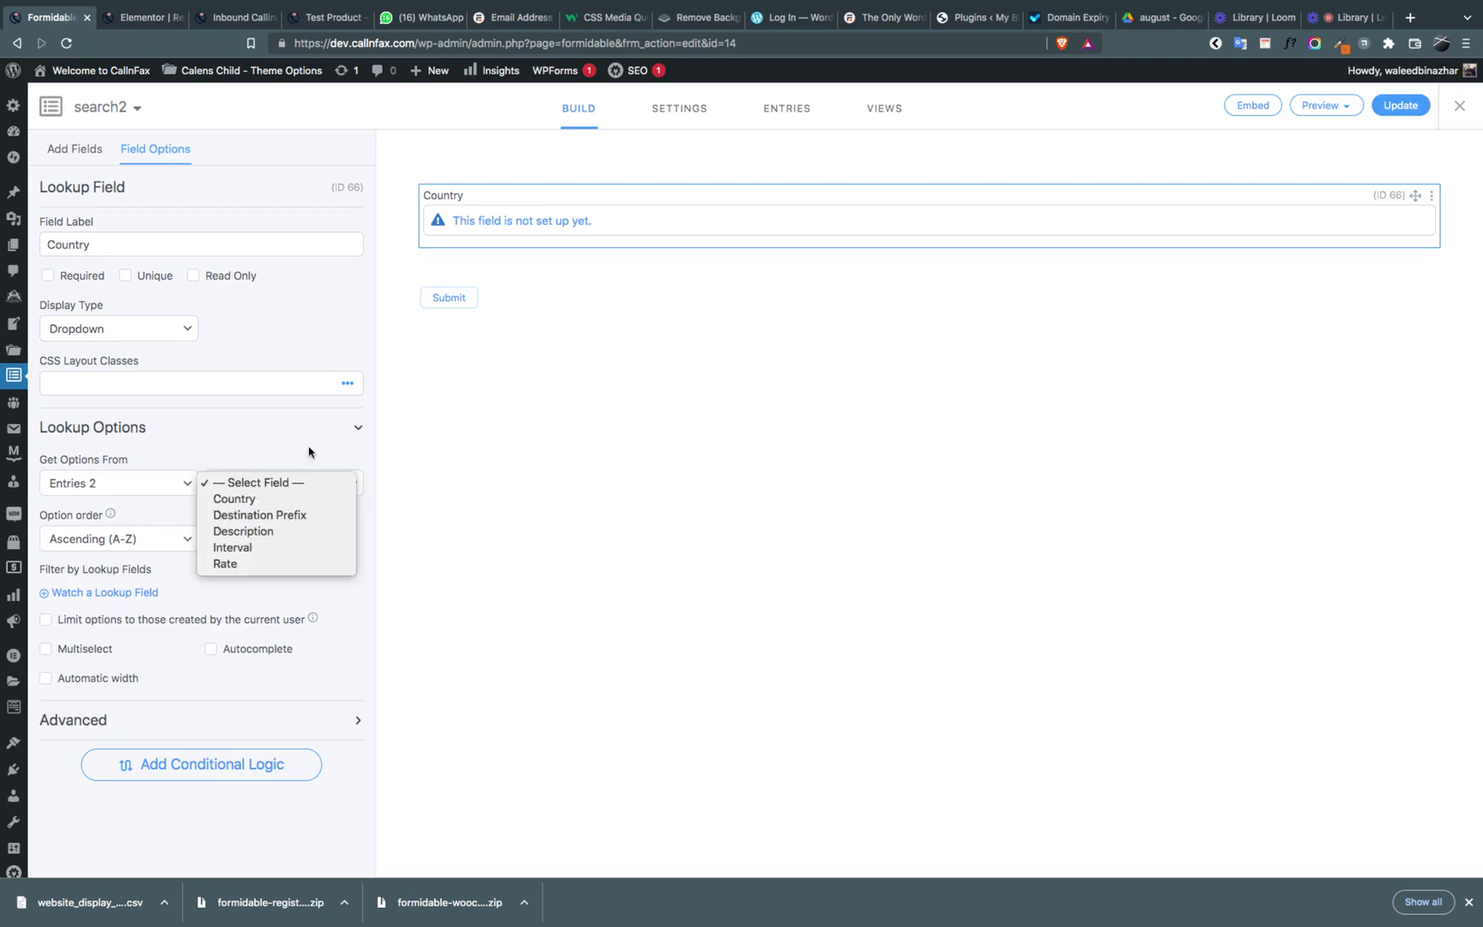
left_click(268, 503)
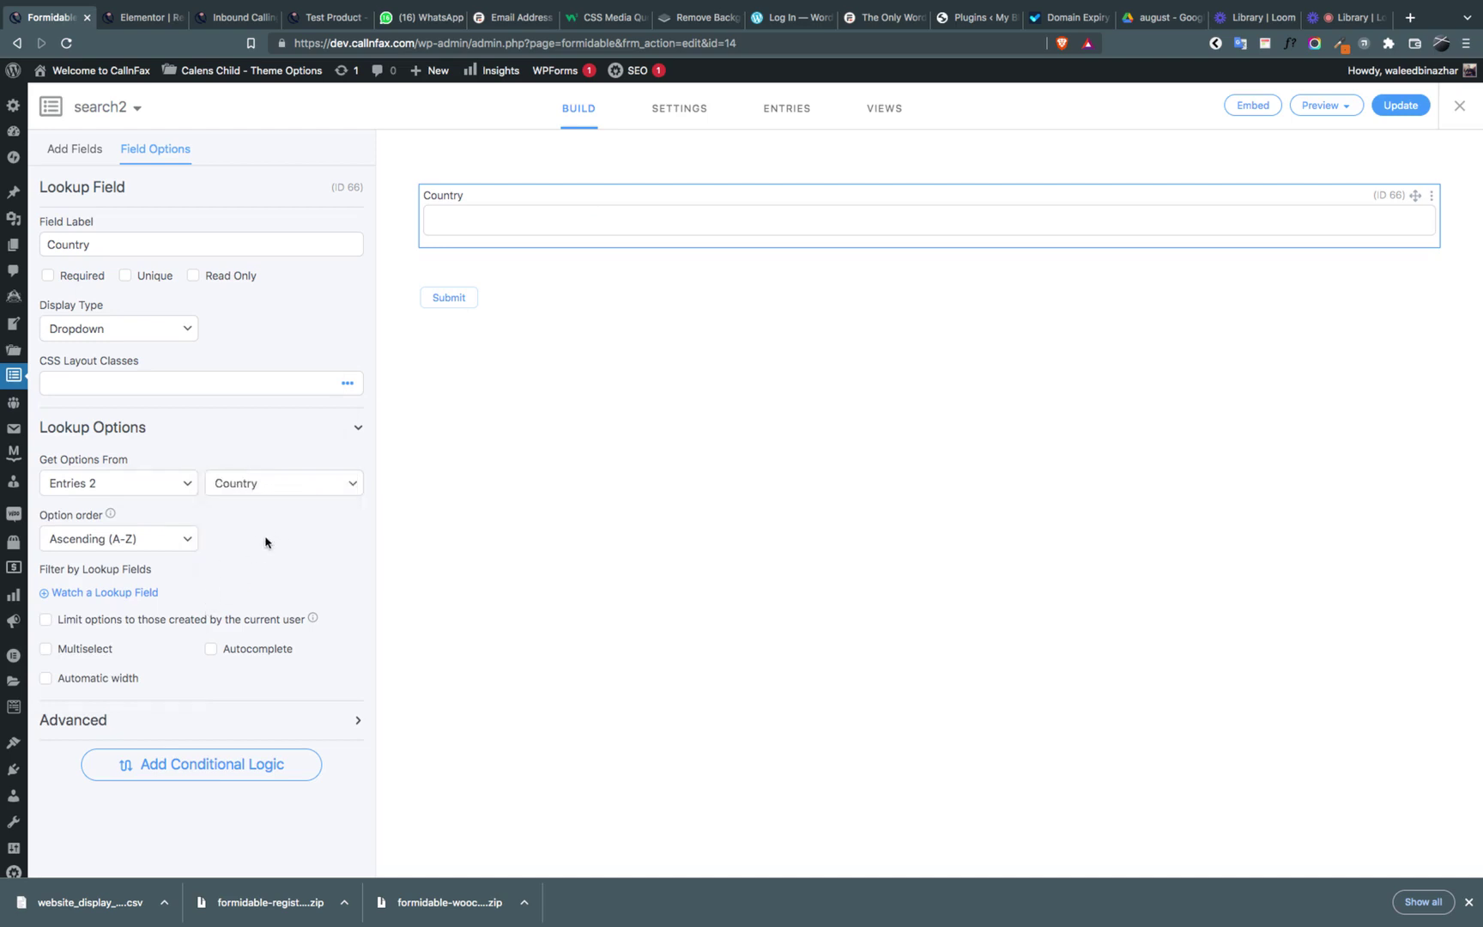
Turn on Autocomplete for the Country field in its advanced settings.
left_click(285, 717)
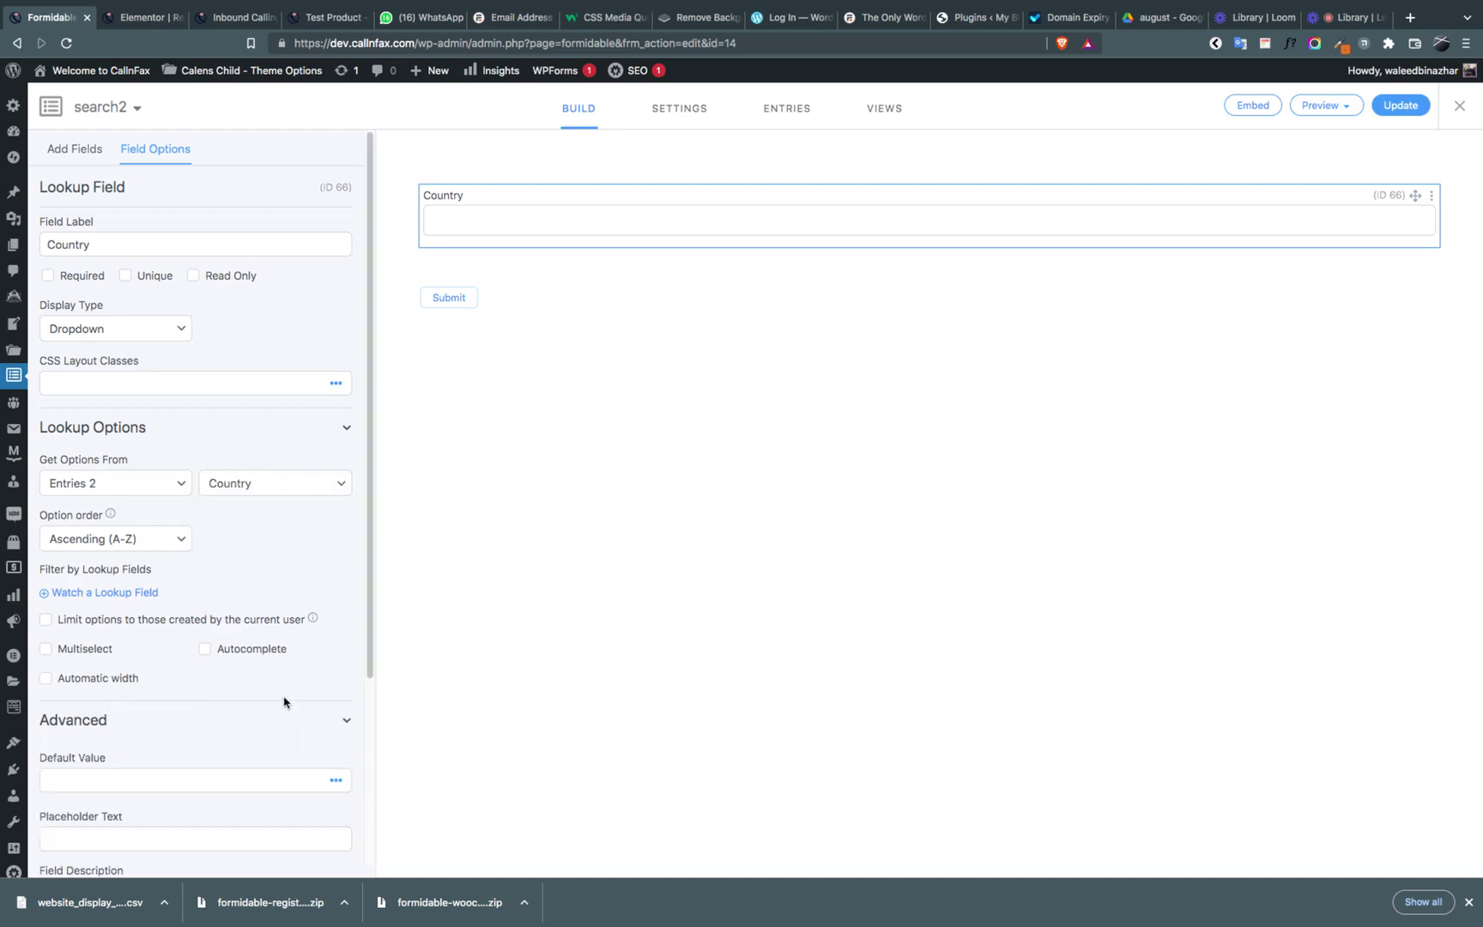
scroll(272, 695, "down", 2)
left_click(243, 589)
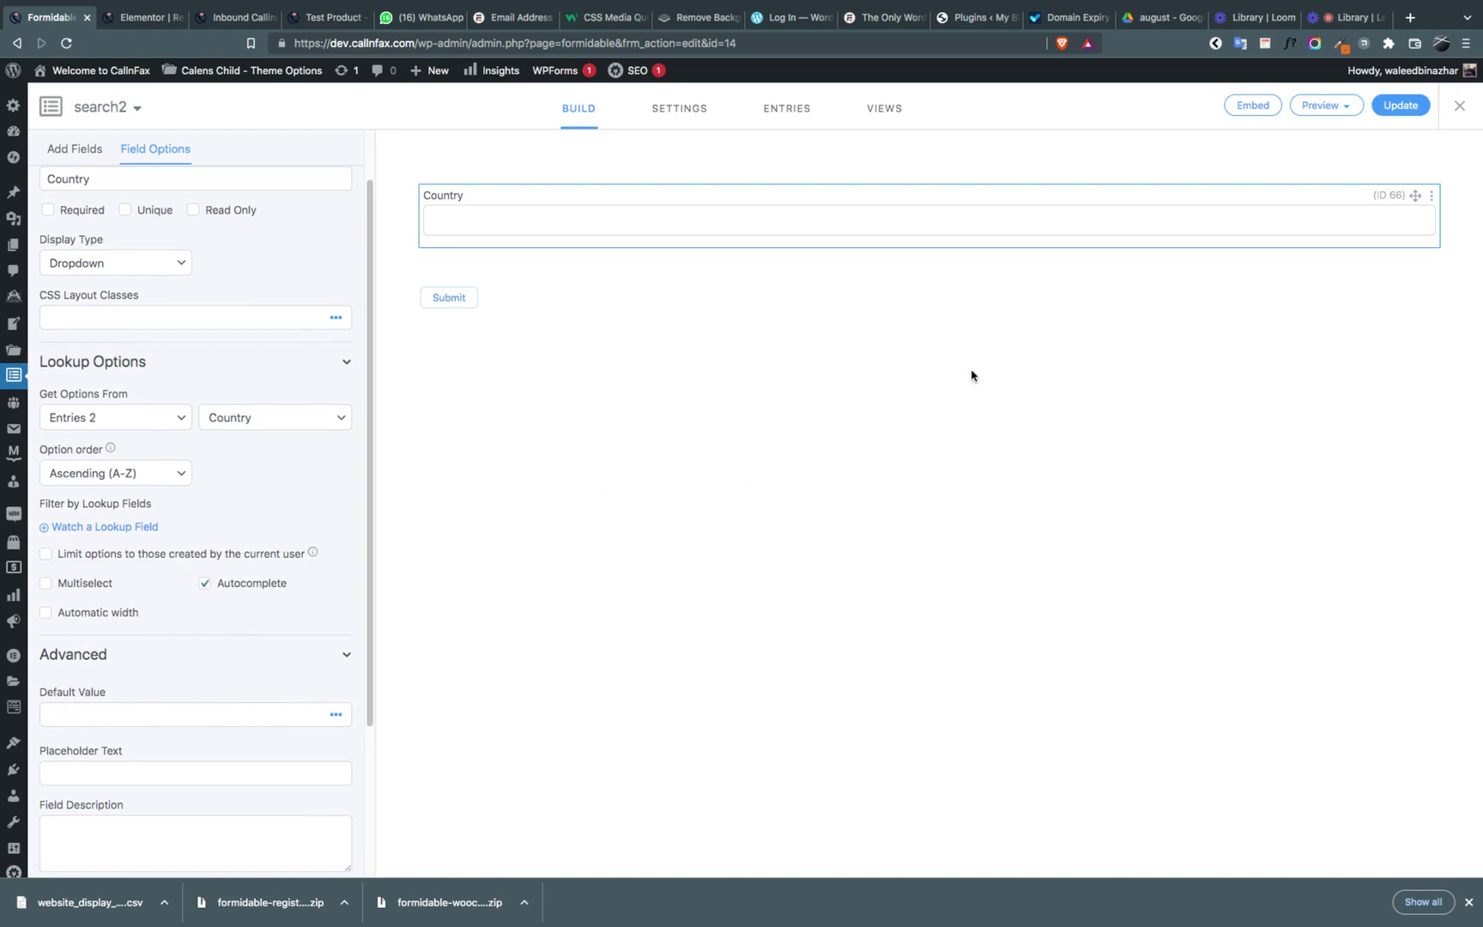
Check the rates CSV in Google Drive, then add a second Lookup field below Country.
left_click(74, 148)
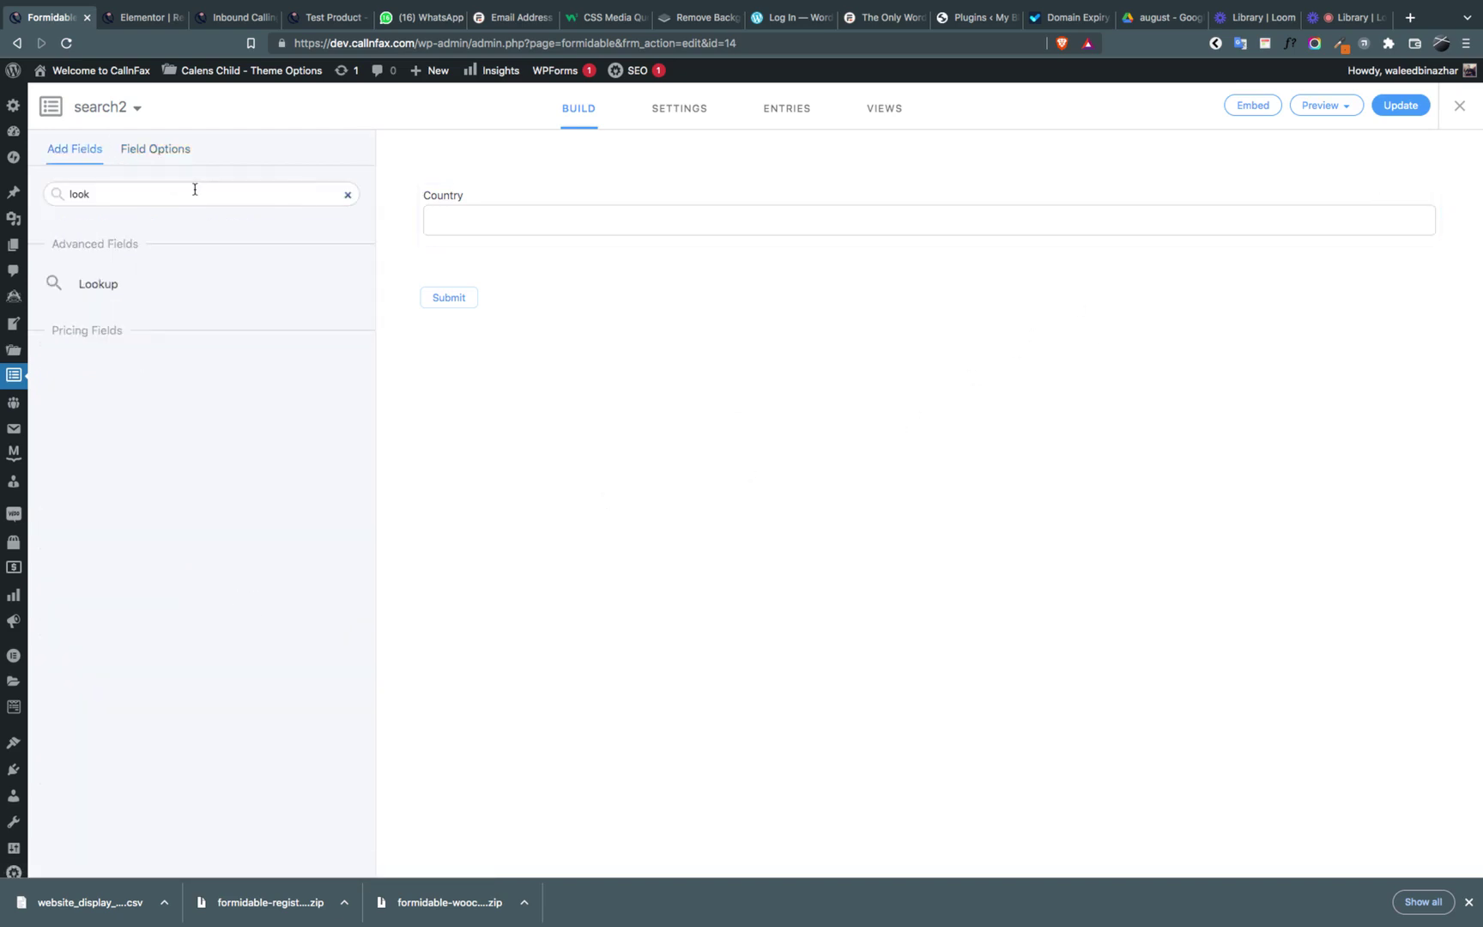
double_click(194, 190)
left_click(1155, 18)
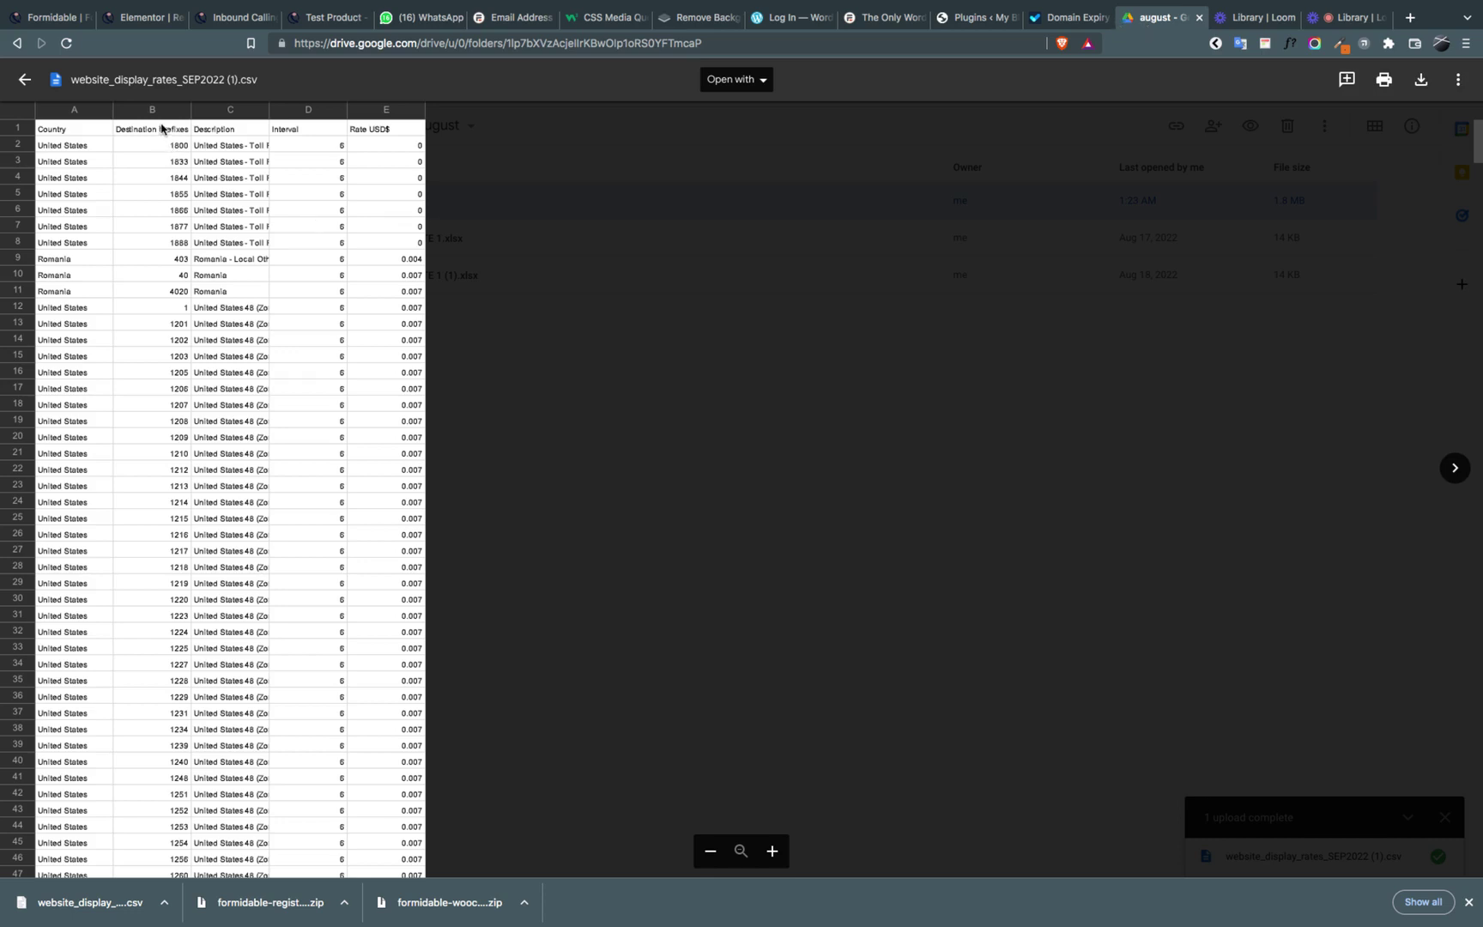
left_click(51, 17)
left_click_drag(116, 290, 871, 270)
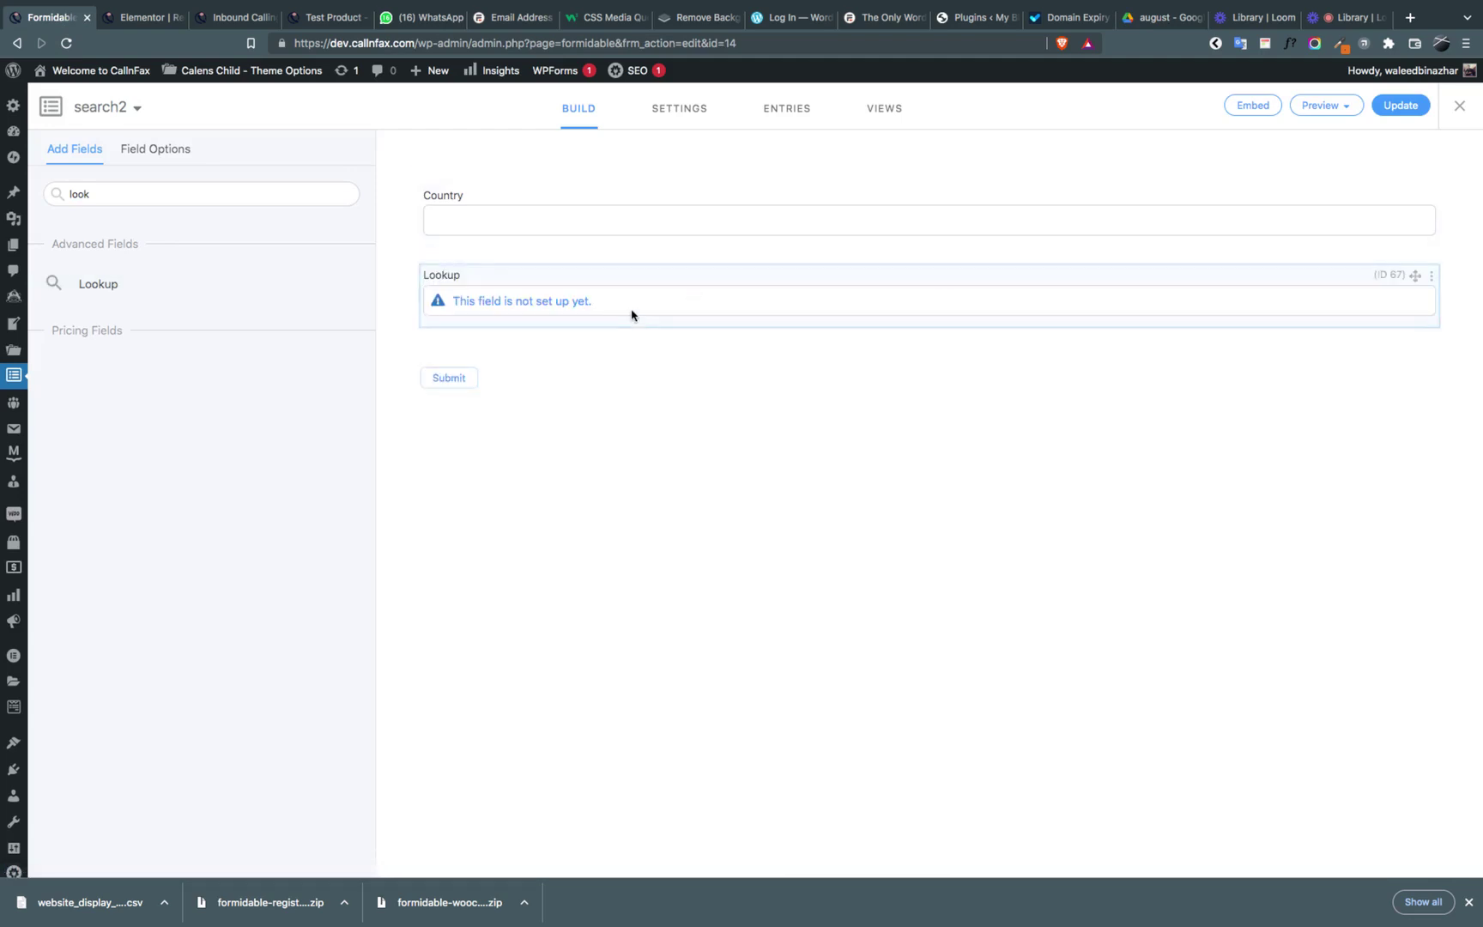
Label the second Lookup field 'Destination Prefix'.
left_click(633, 314)
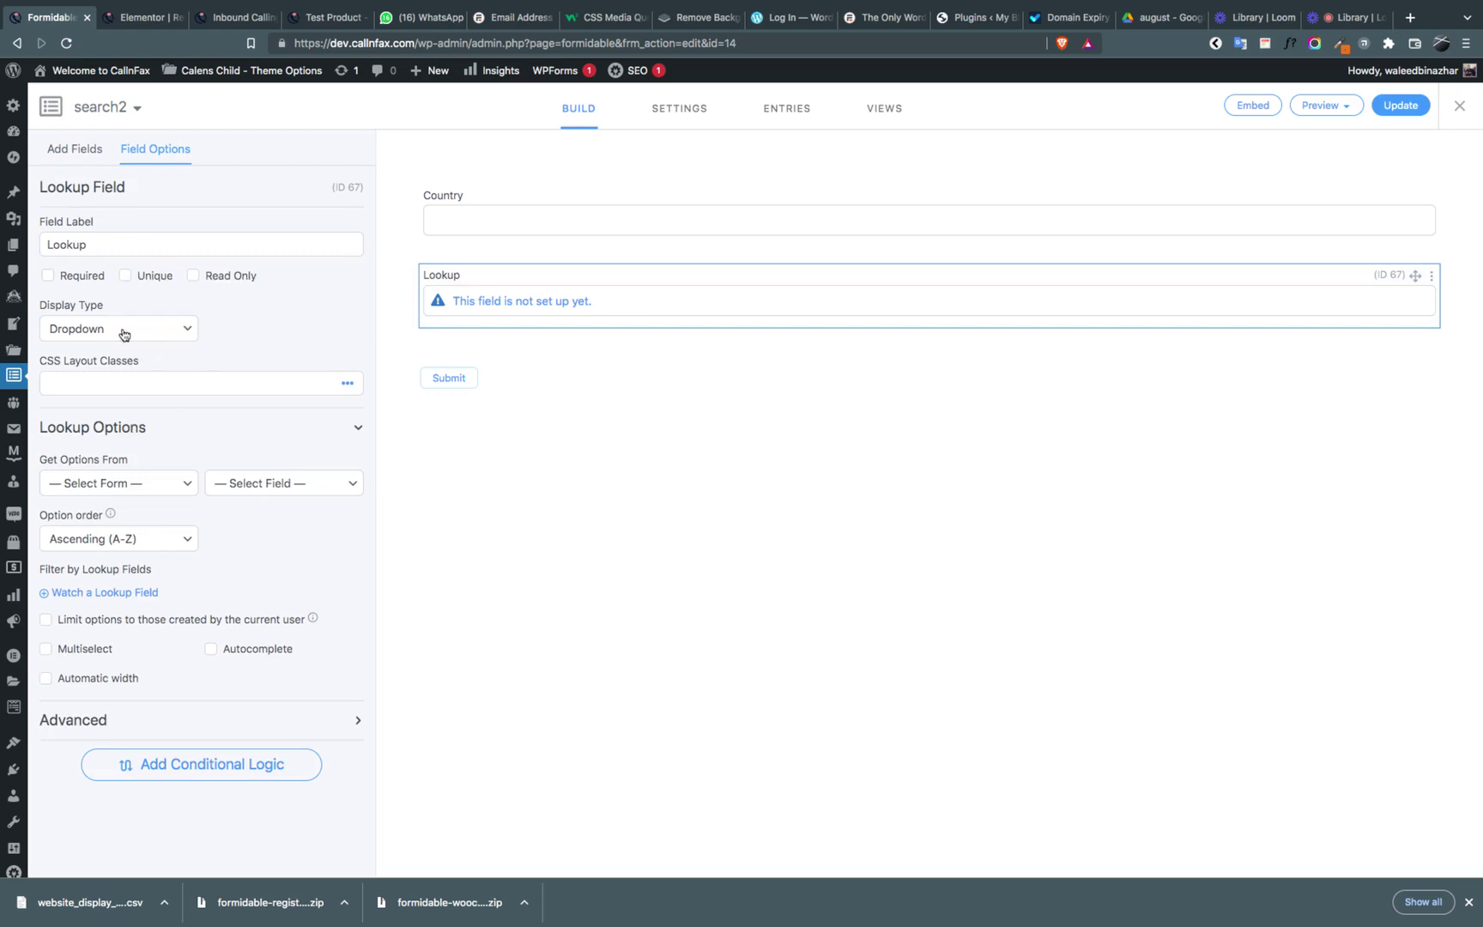
double_click(149, 242)
type("Destination Prefix")
Source its options from Entries 2's Destination Prefix field and add a lookup-field filter.
left_click(159, 482)
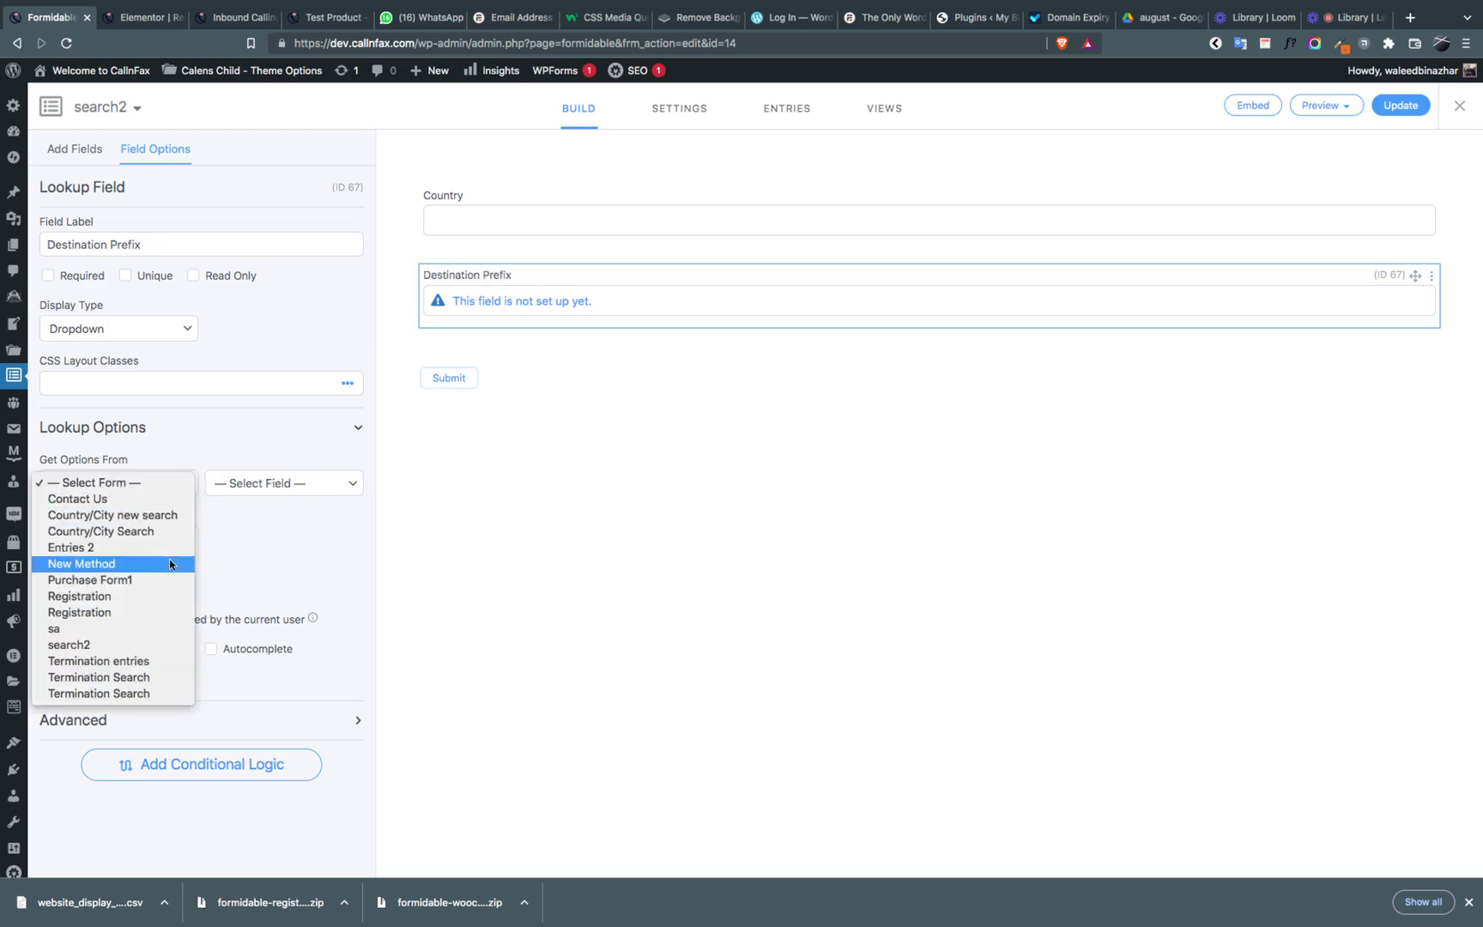
left_click(148, 547)
left_click(261, 486)
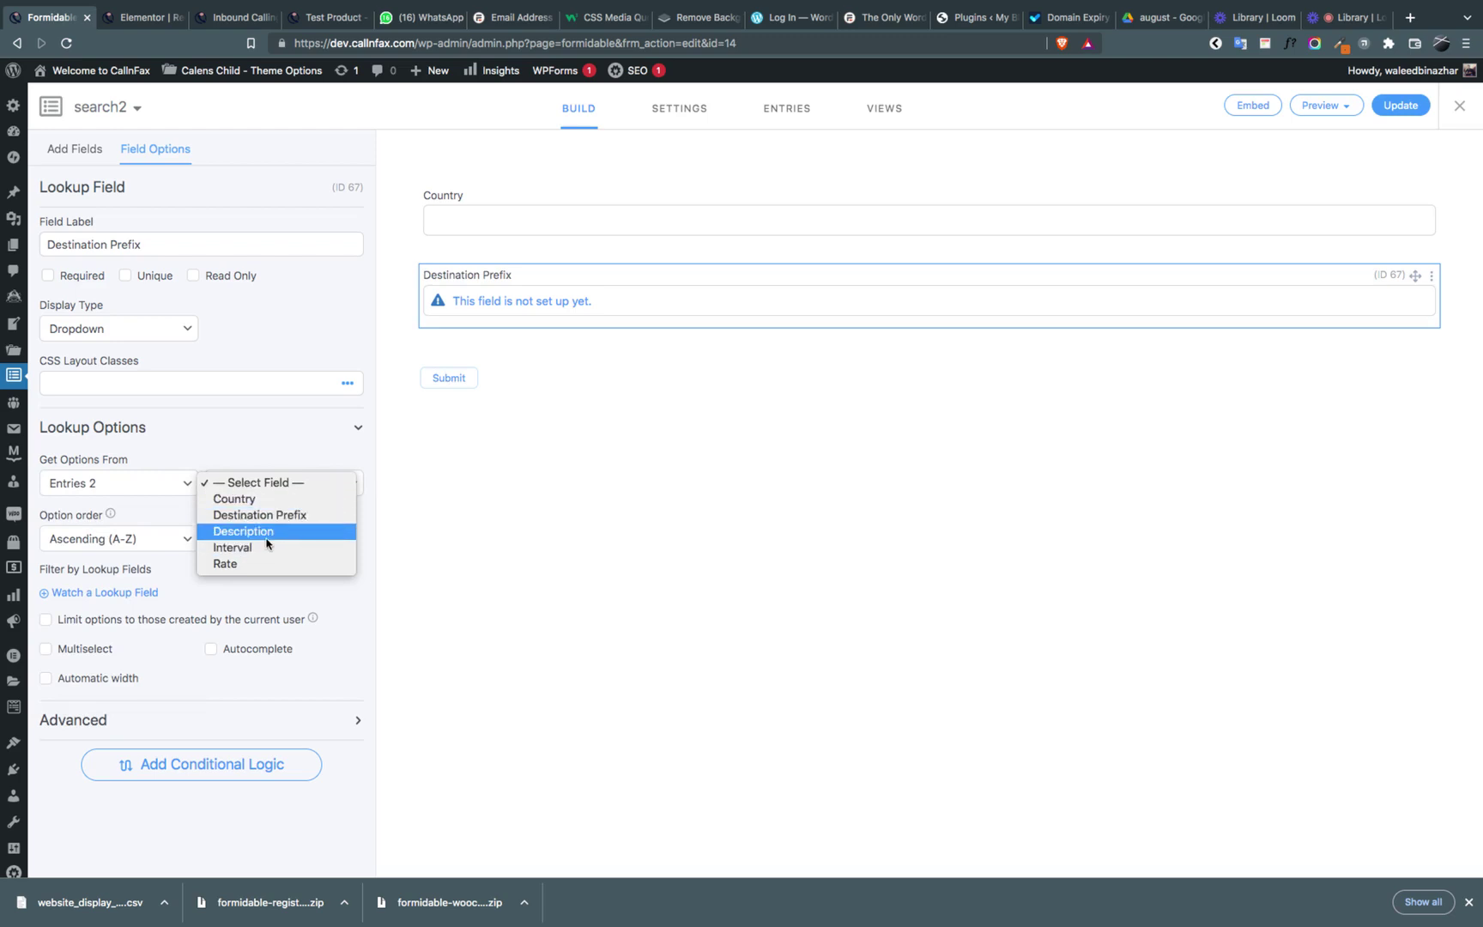
left_click(271, 516)
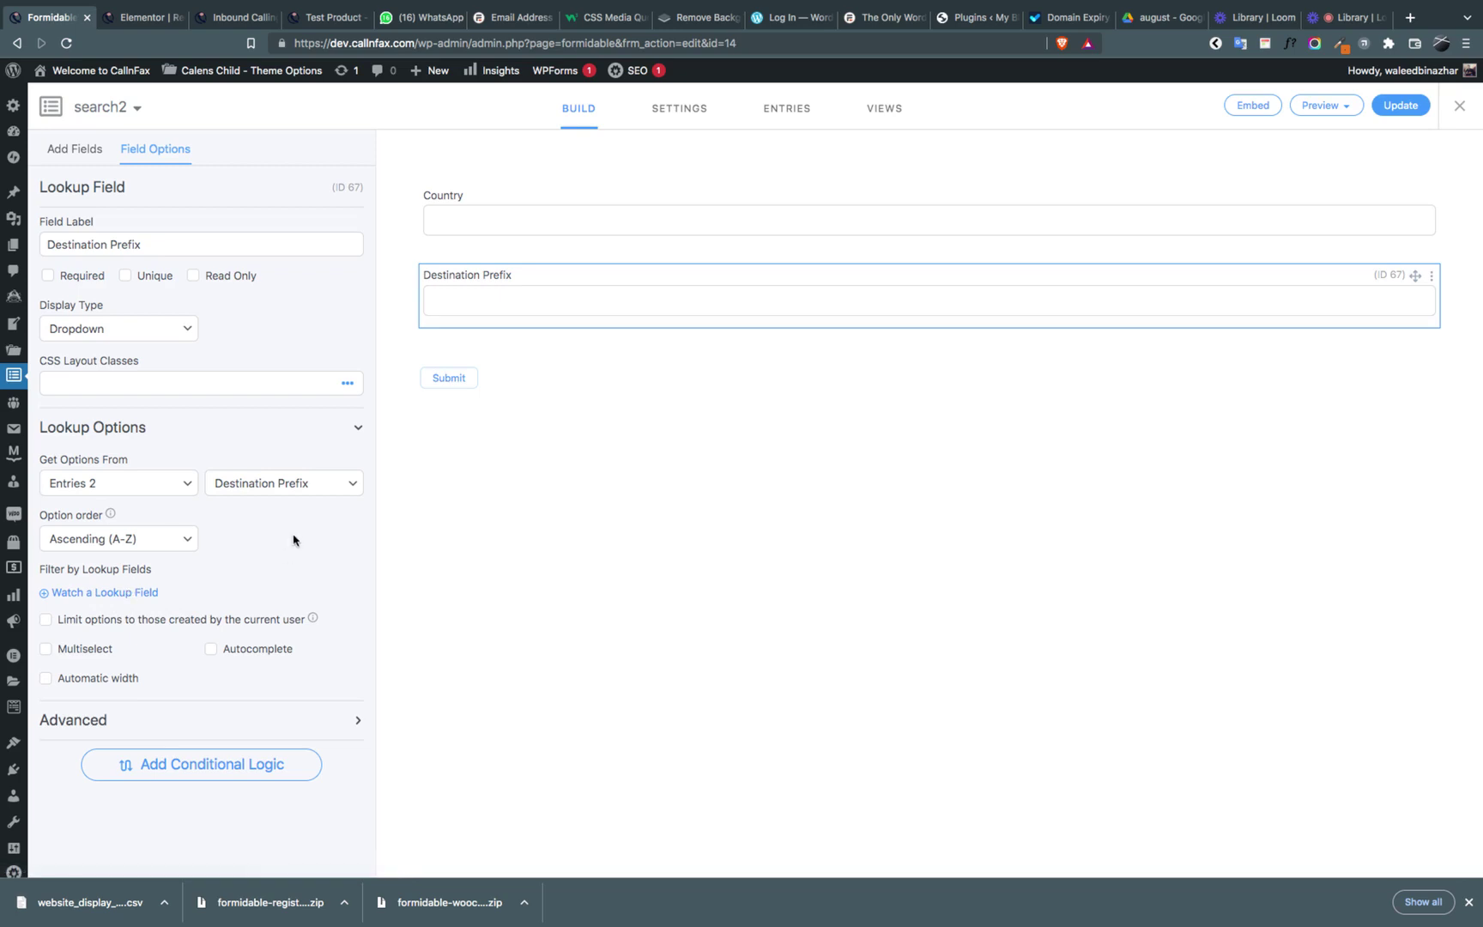
left_click(137, 592)
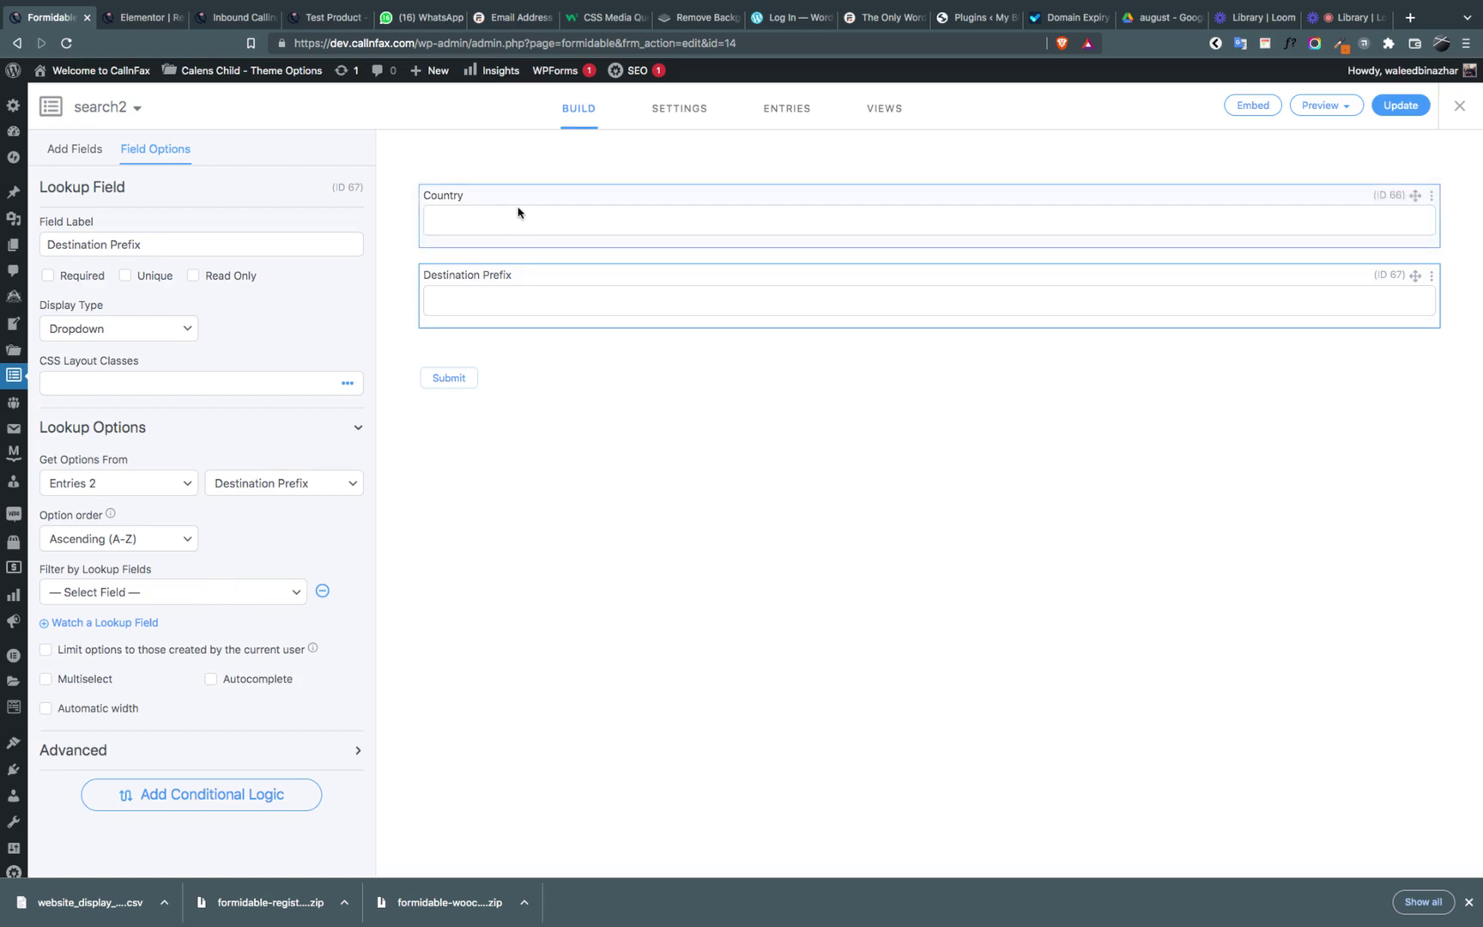
Filter the Destination Prefix choices by the first Lookup field and save the form.
left_click(1159, 18)
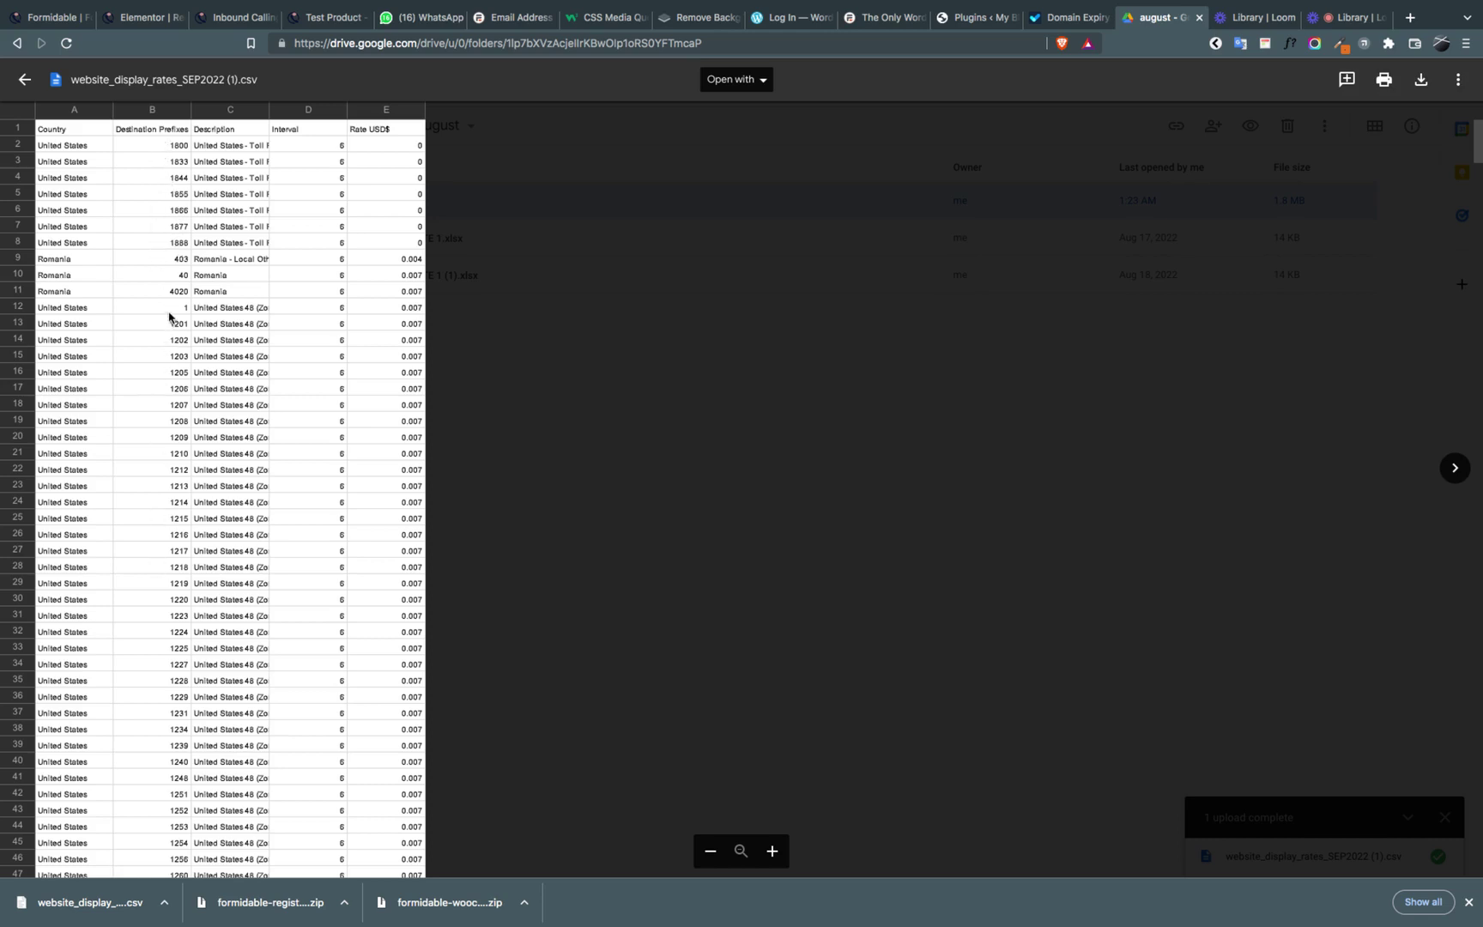
left_click(53, 17)
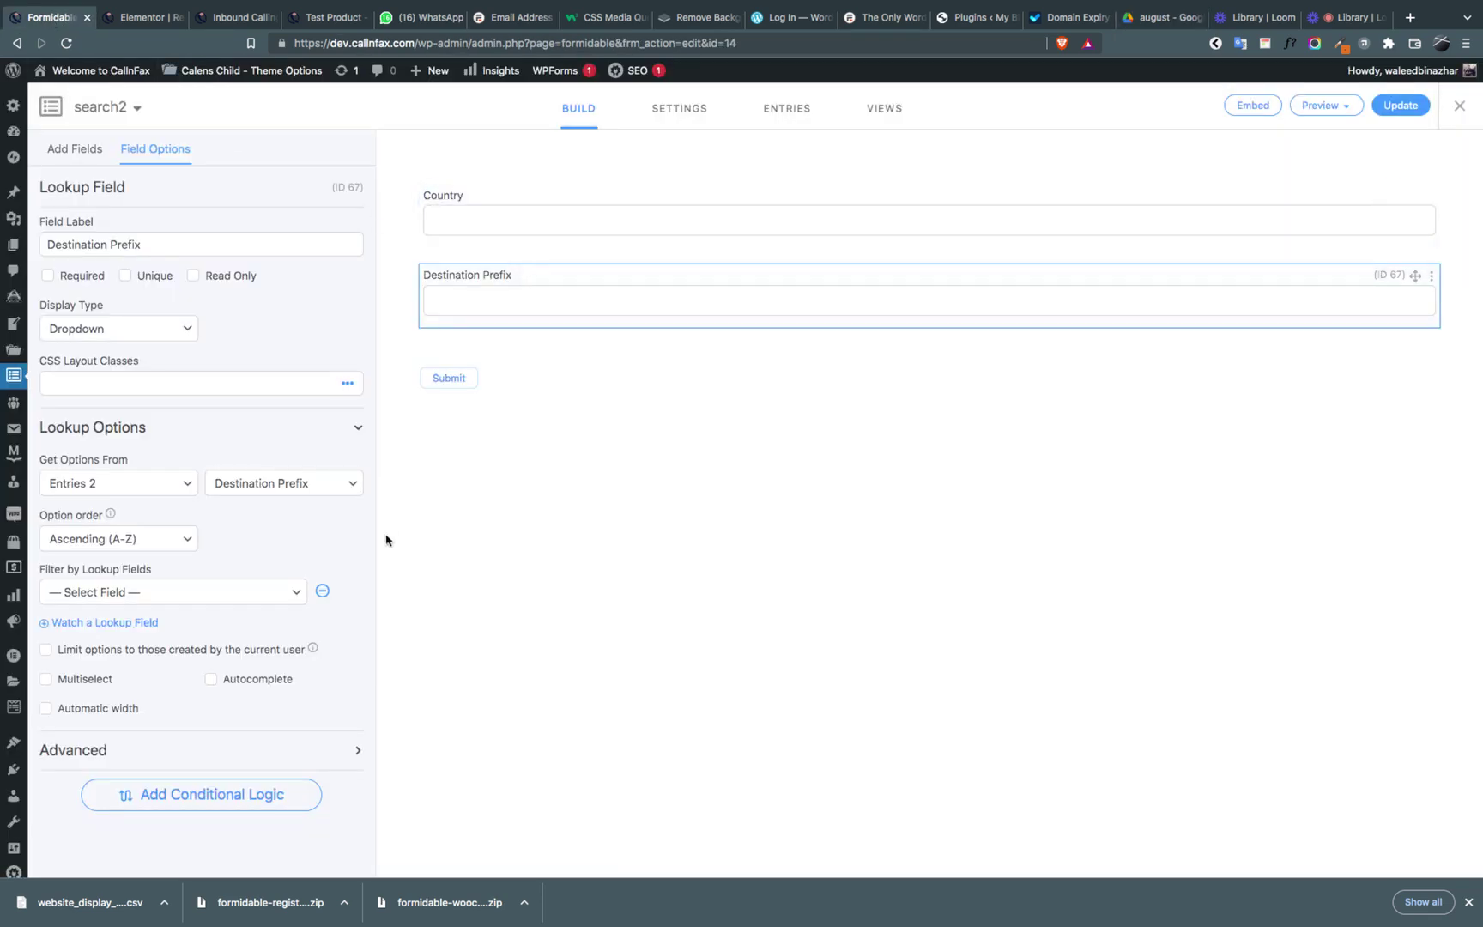
left_click(129, 600)
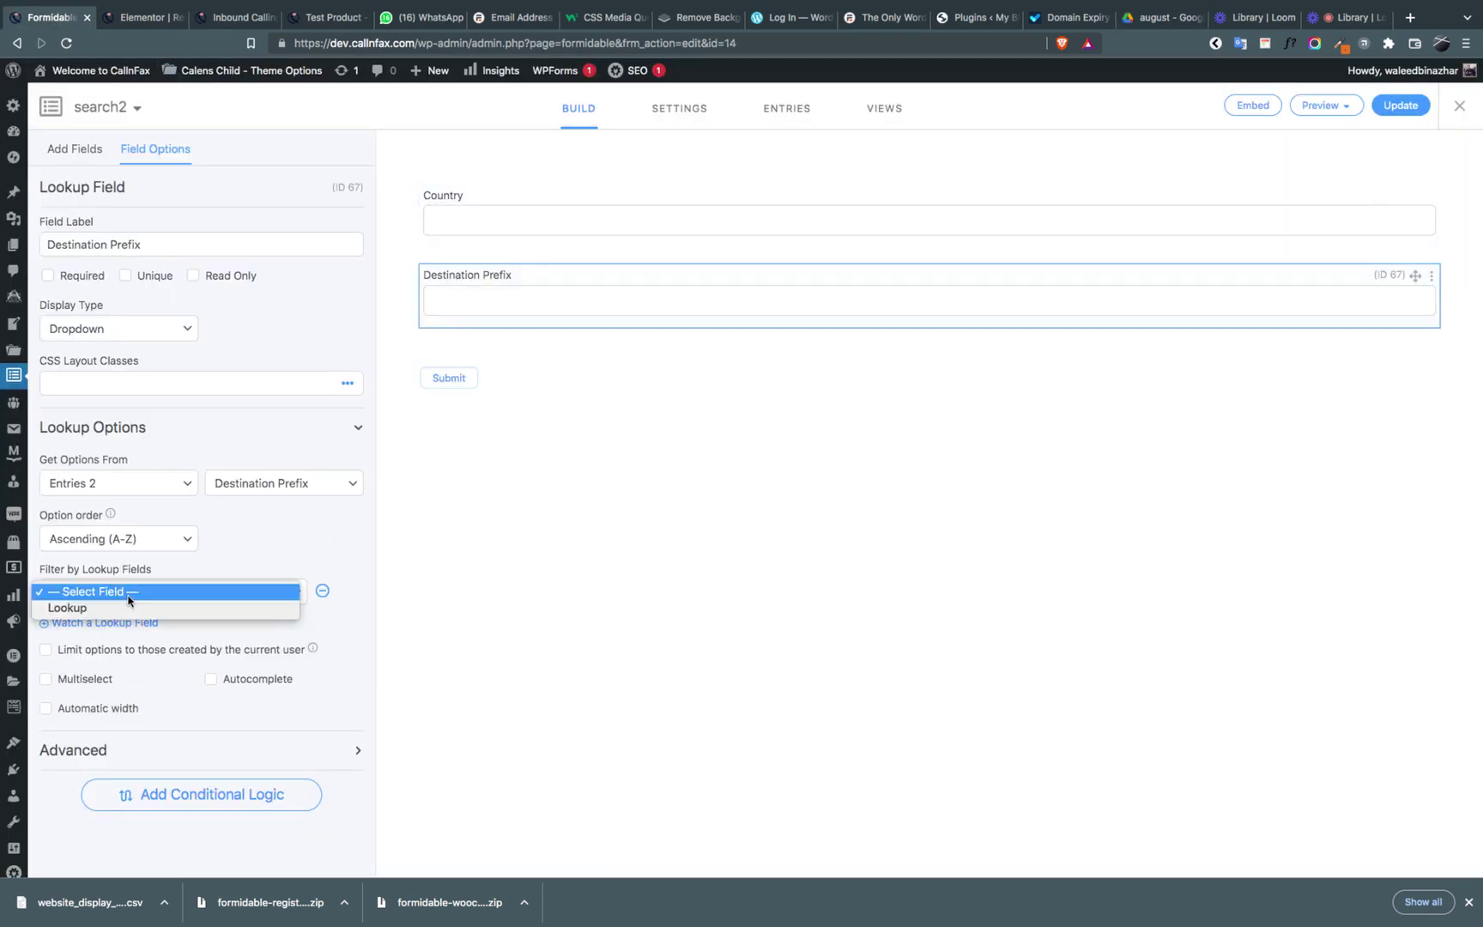
left_click(130, 607)
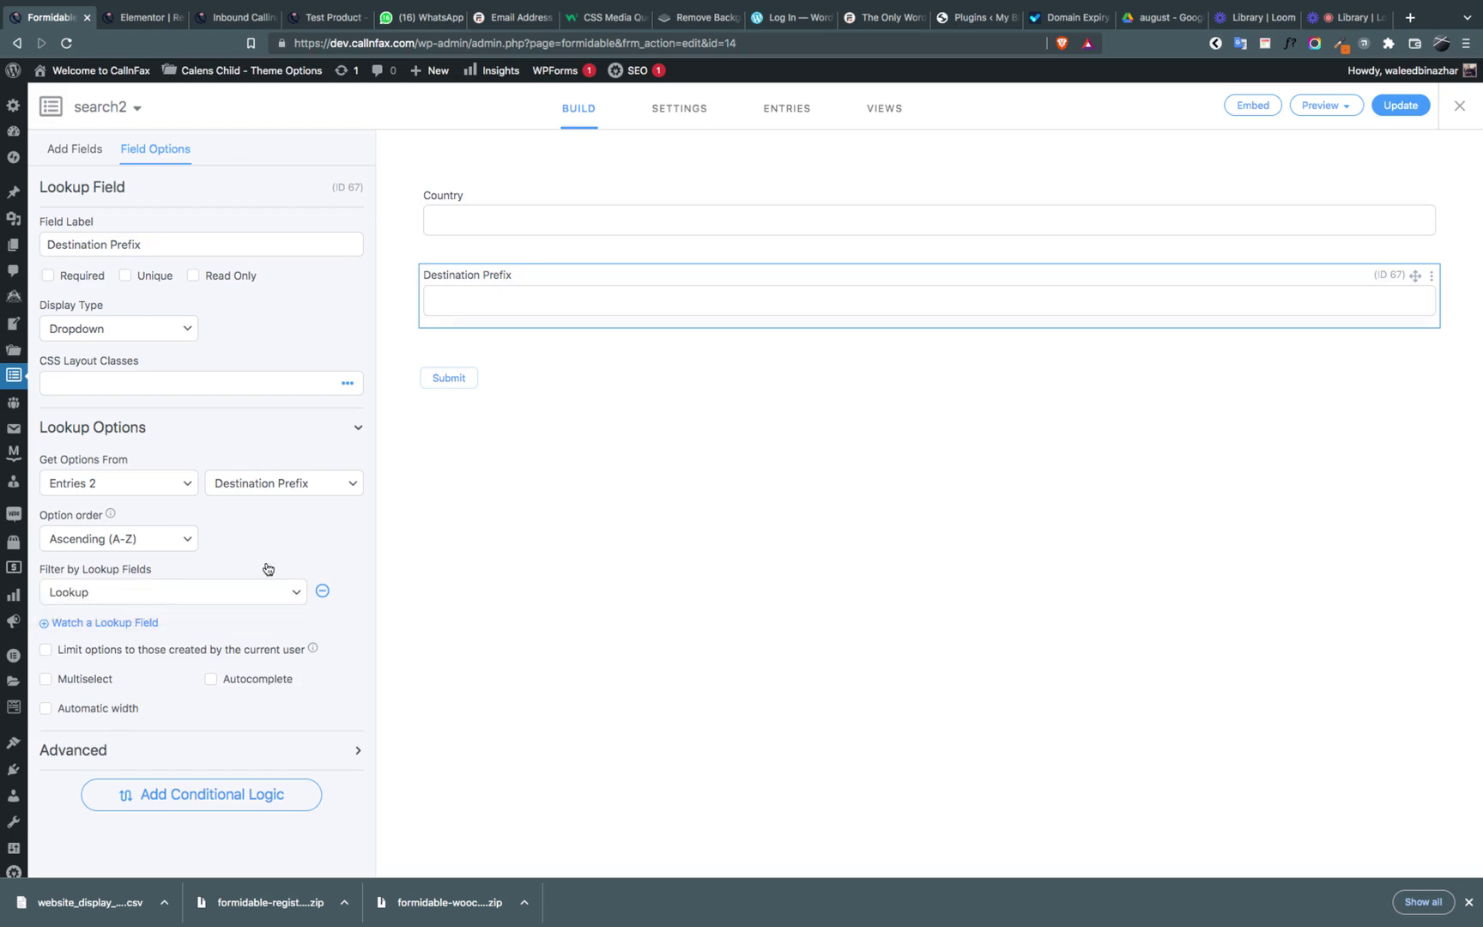
left_click(1402, 106)
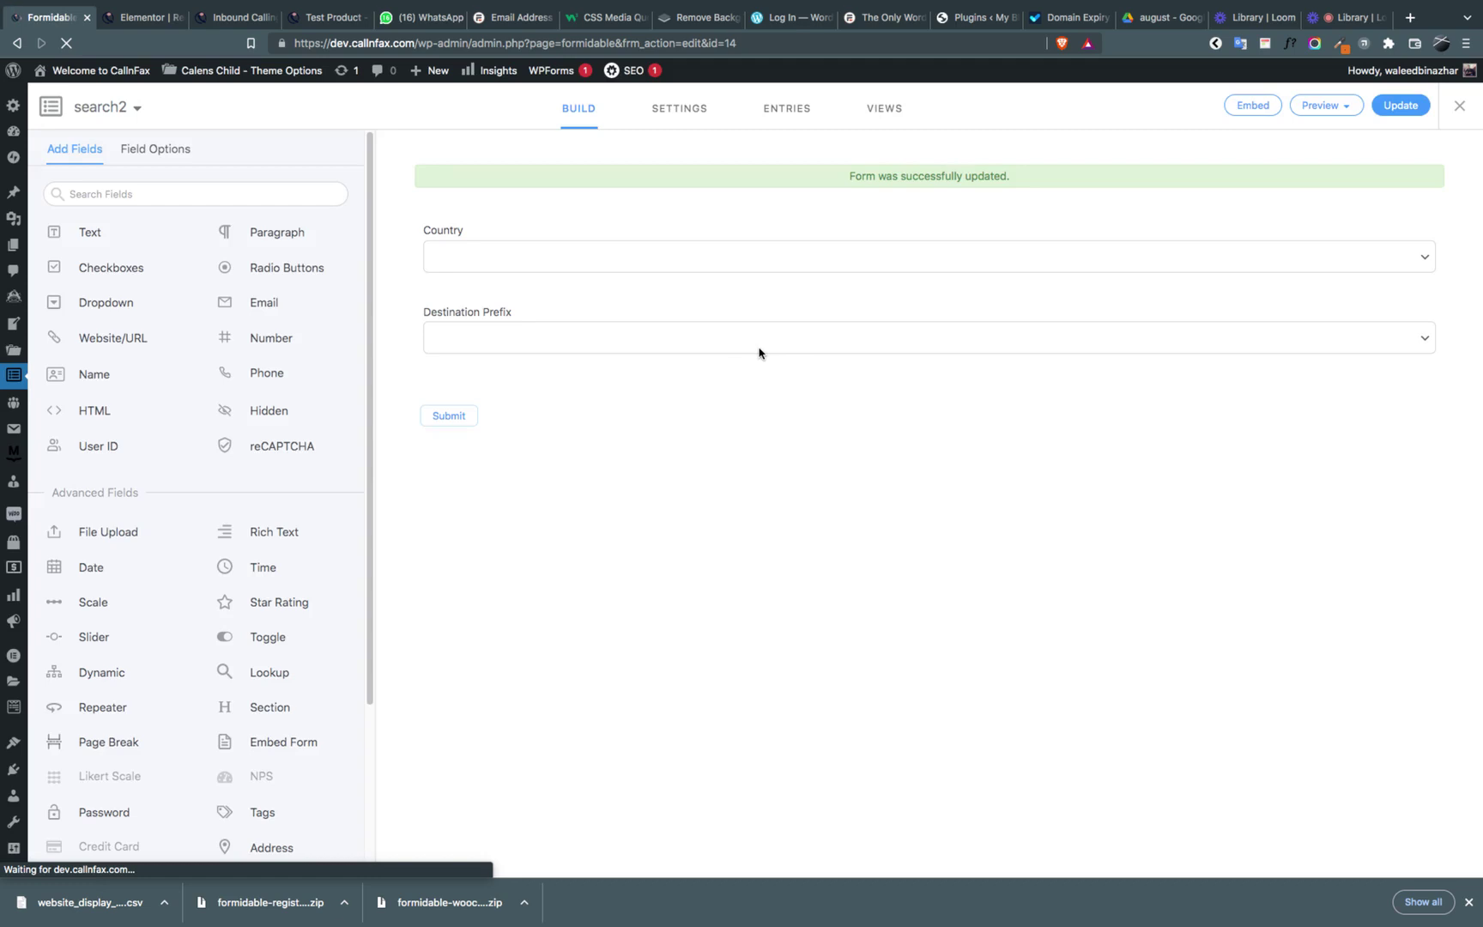
Confirm Destination Prefix is filtered by Country and return to the field types.
left_click(700, 337)
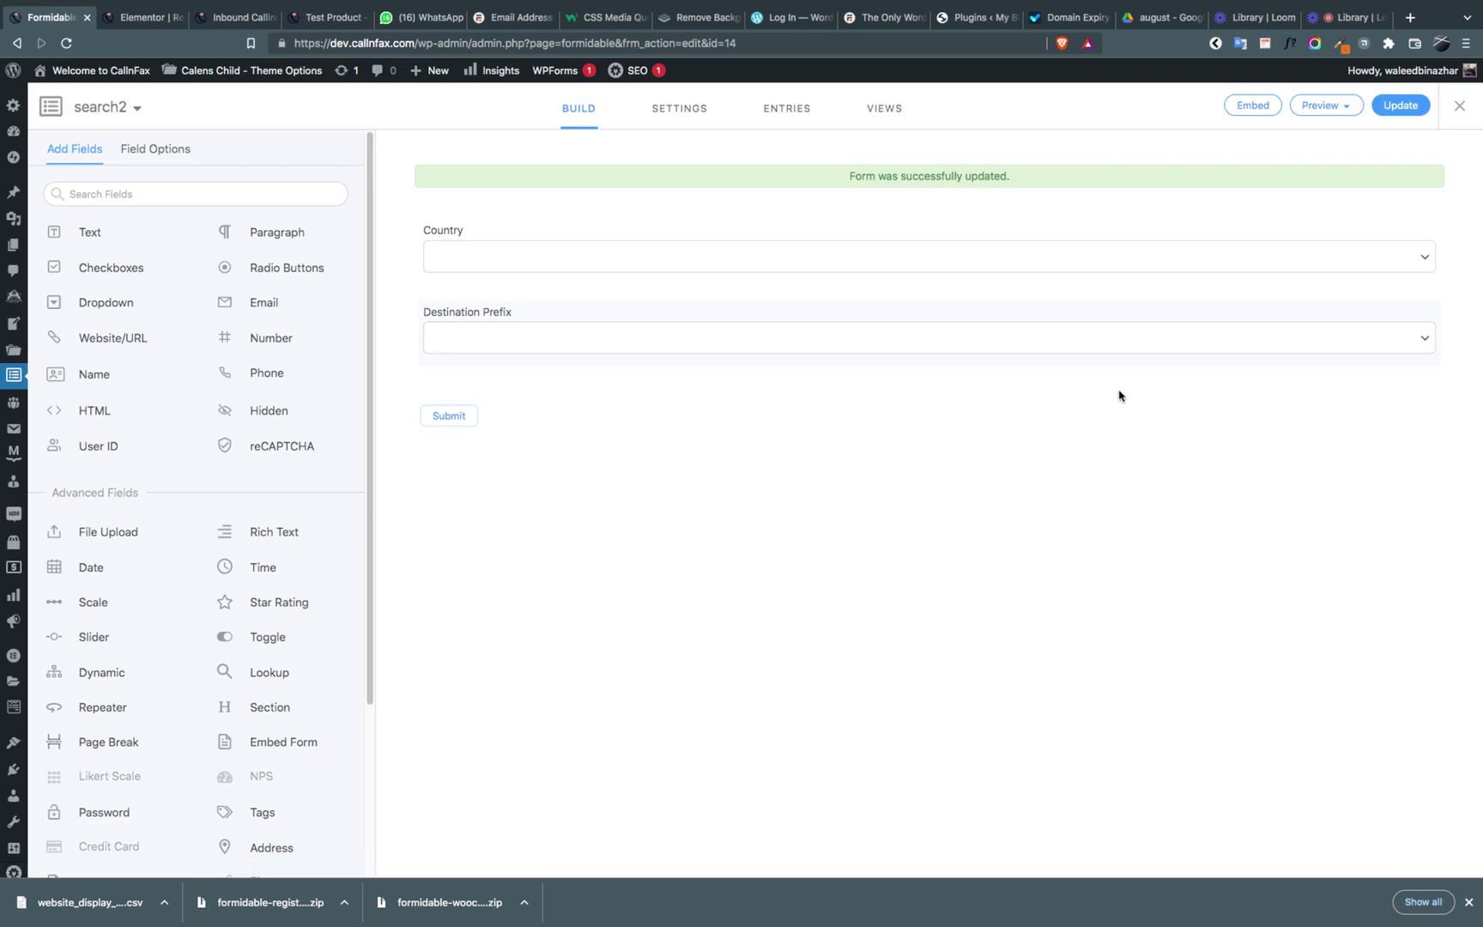
left_click(1073, 349)
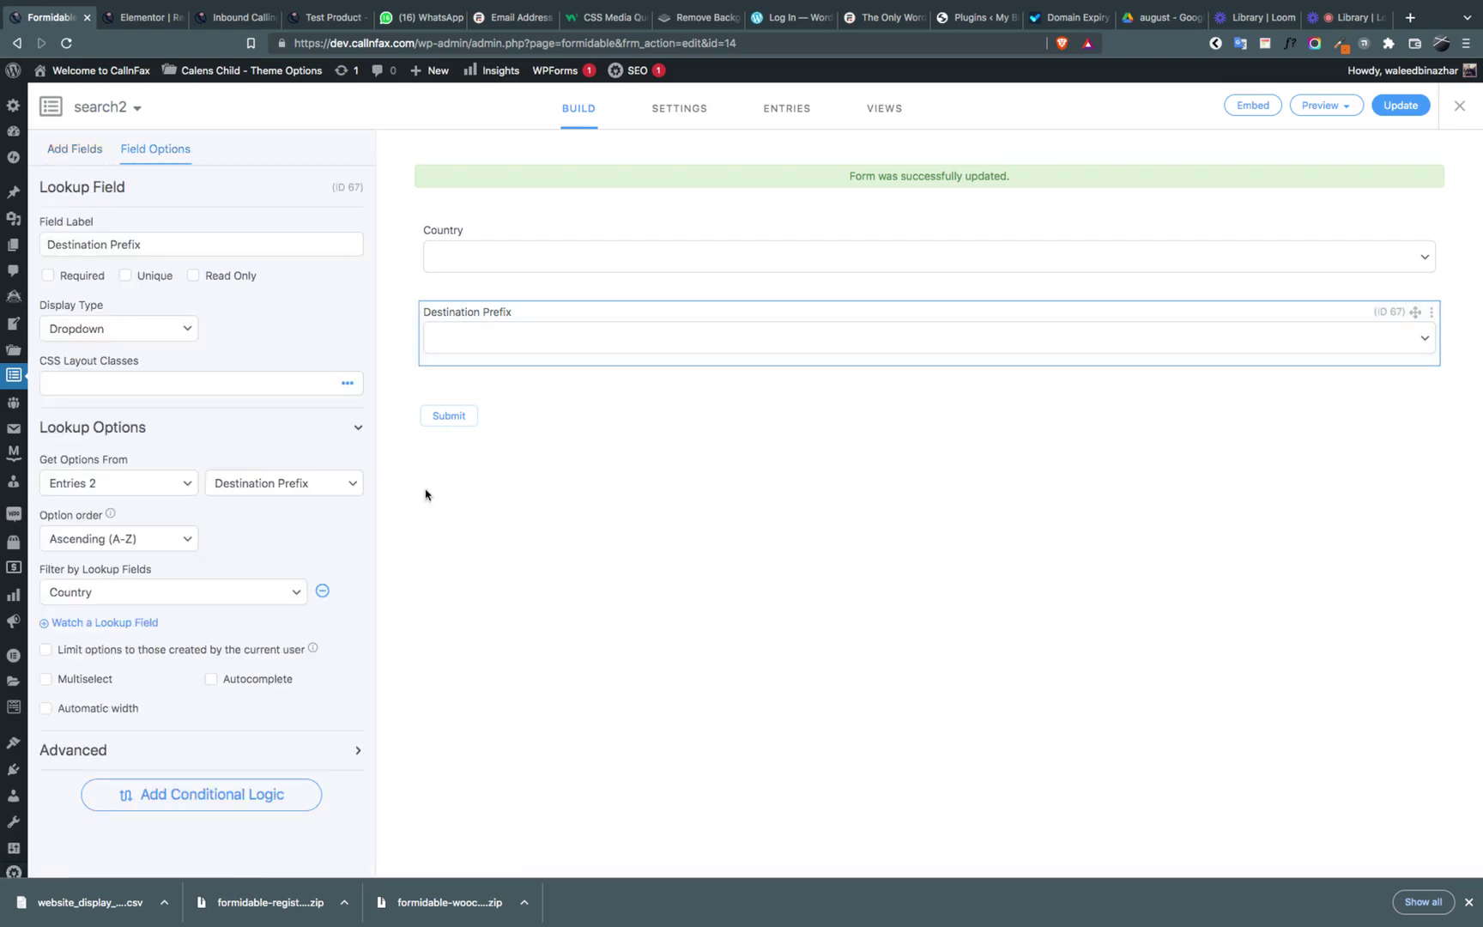
left_click(176, 592)
left_click(157, 594)
left_click(75, 149)
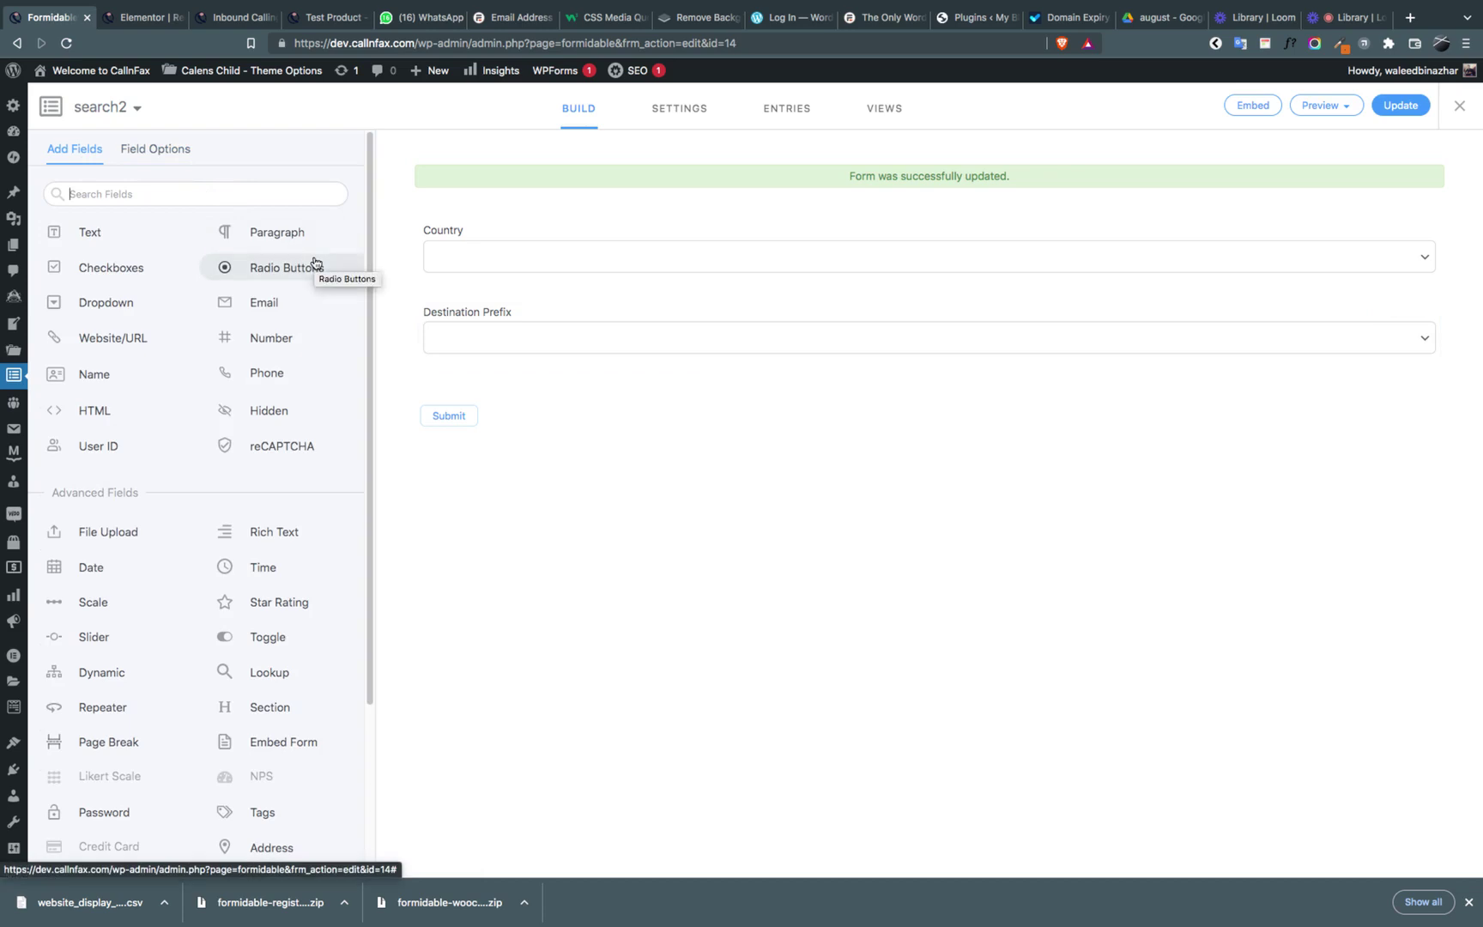
Add a Text field below Destination Prefix and check the rates CSV.
left_click(122, 245)
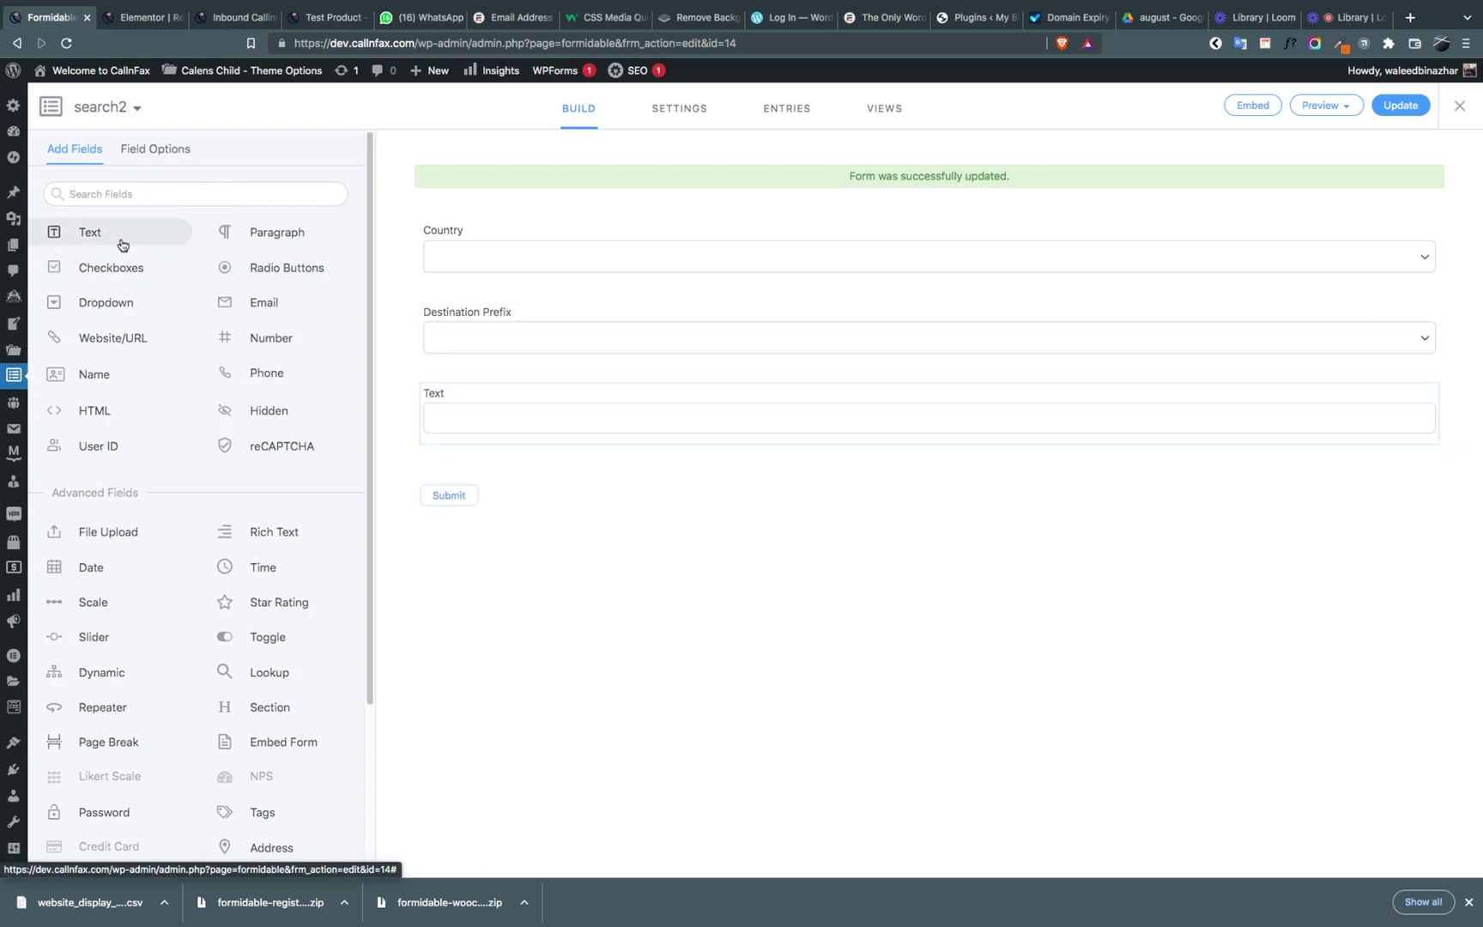
left_click(552, 407)
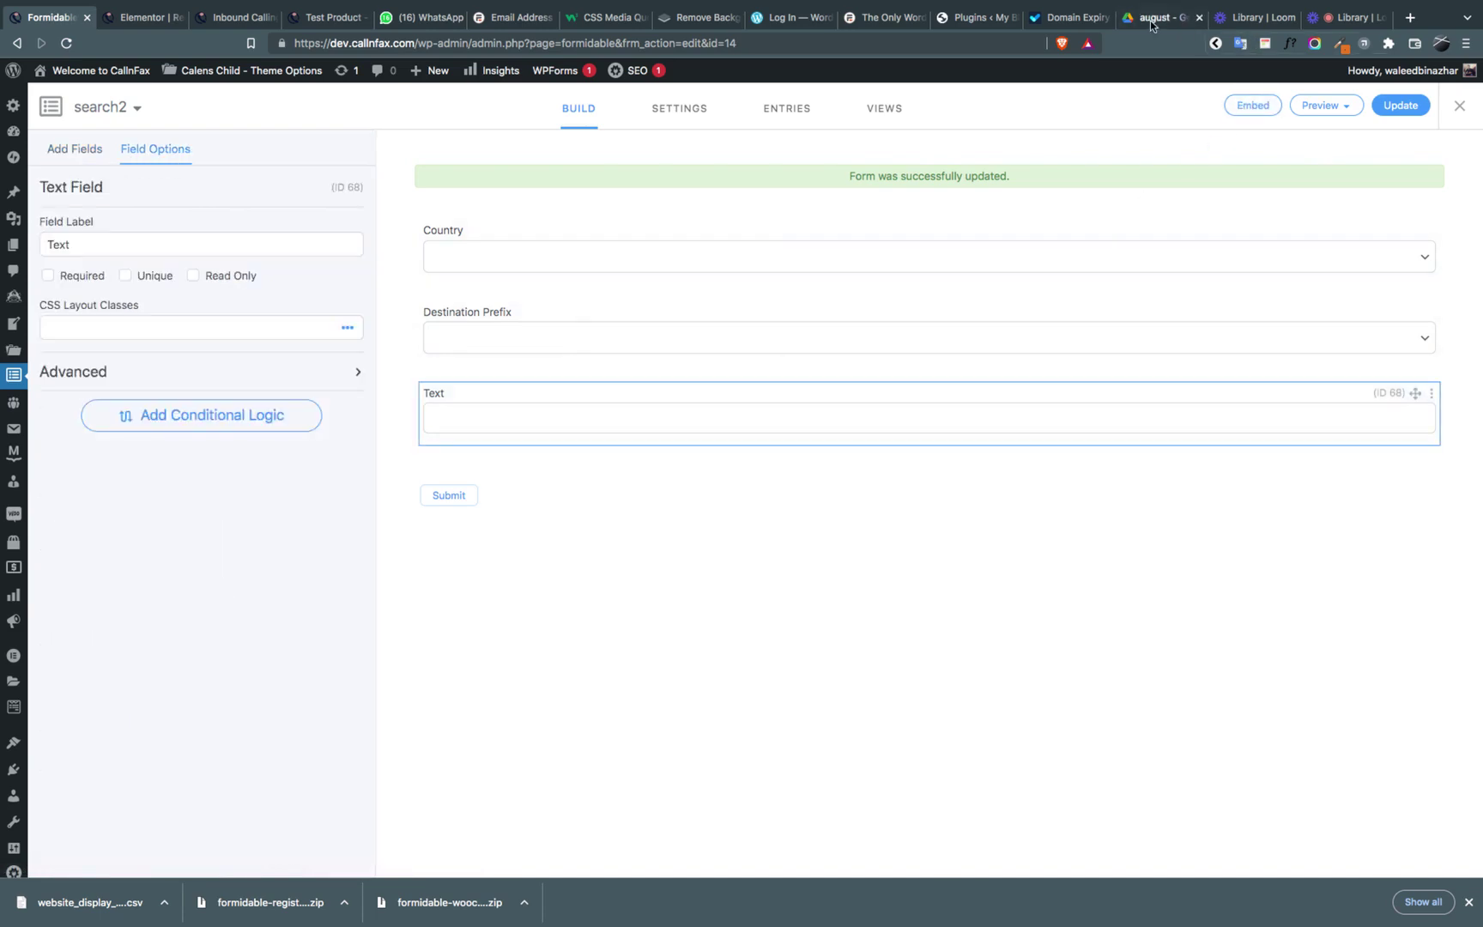
left_click(1151, 19)
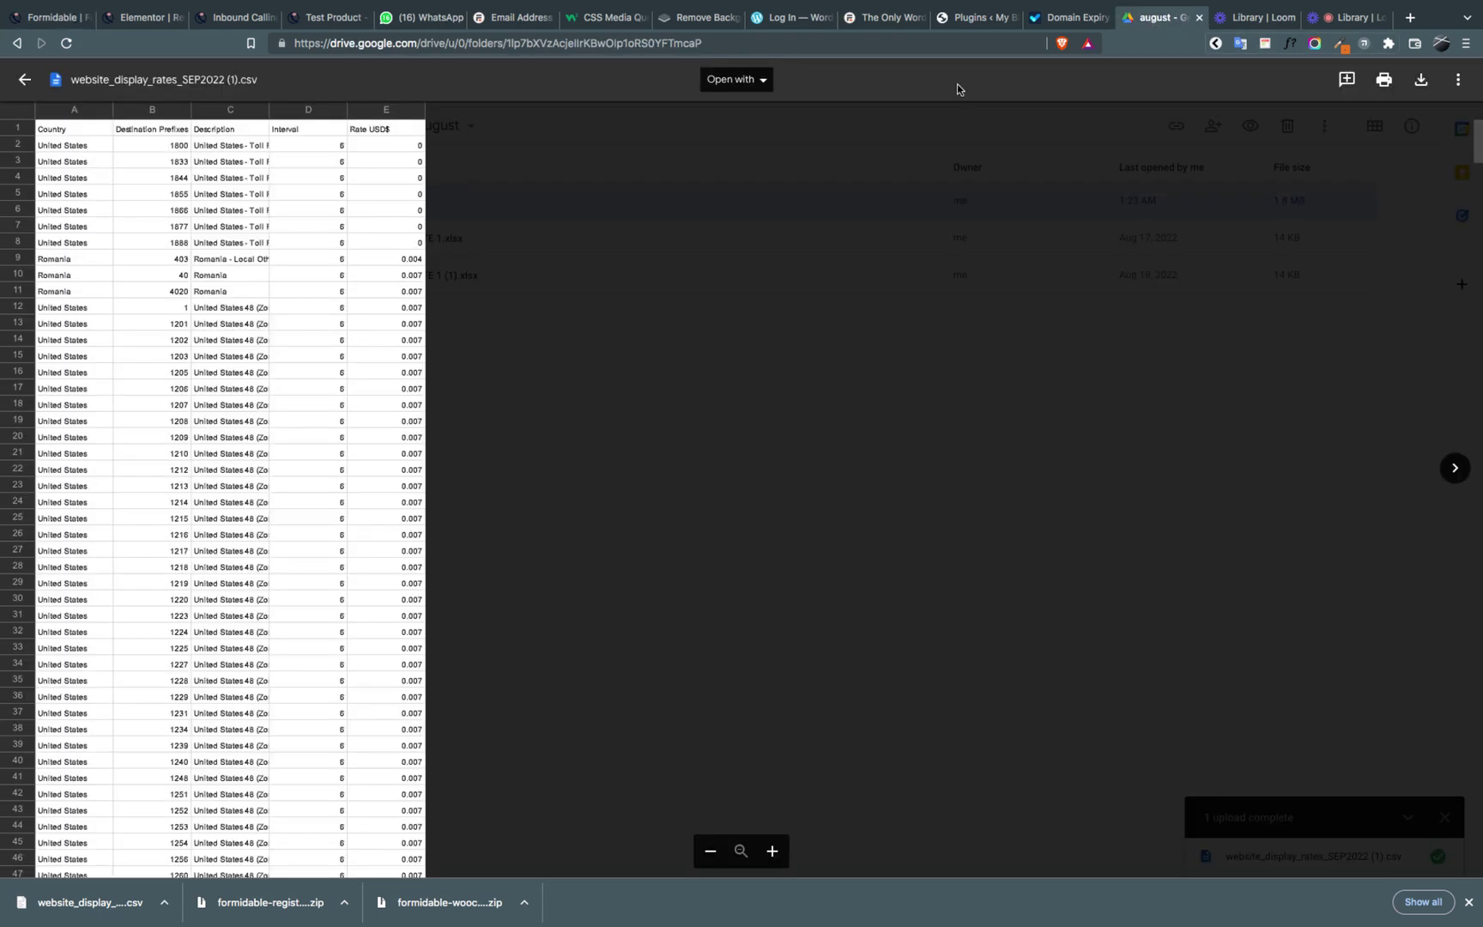
left_click(53, 19)
Label the new text field 'Description'.
left_click(183, 364)
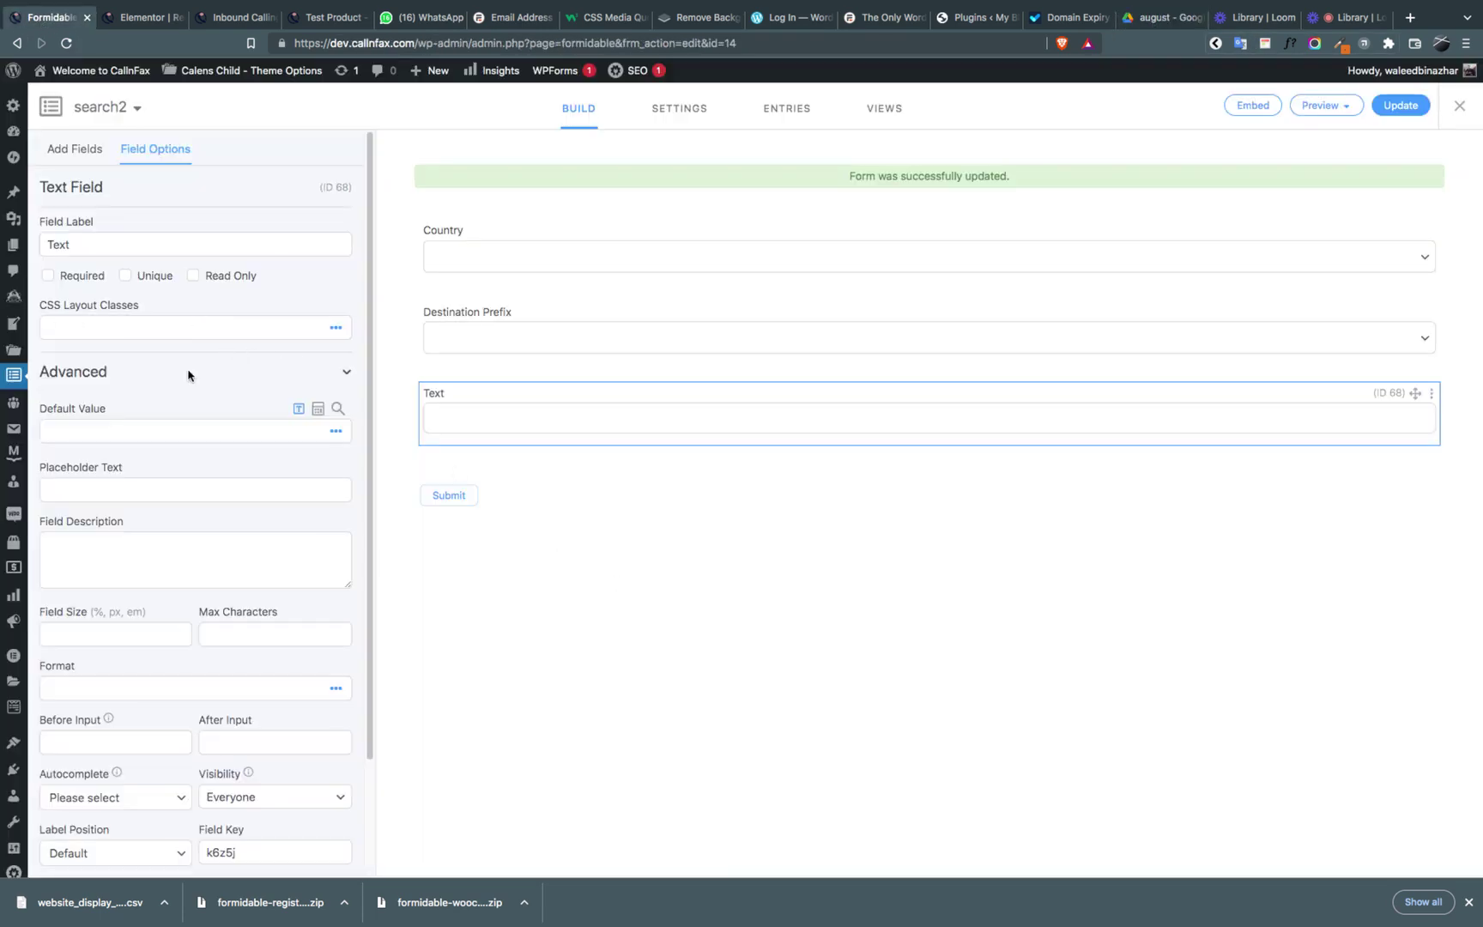
double_click(120, 246)
type("Description")
scroll(230, 614, "down", 1)
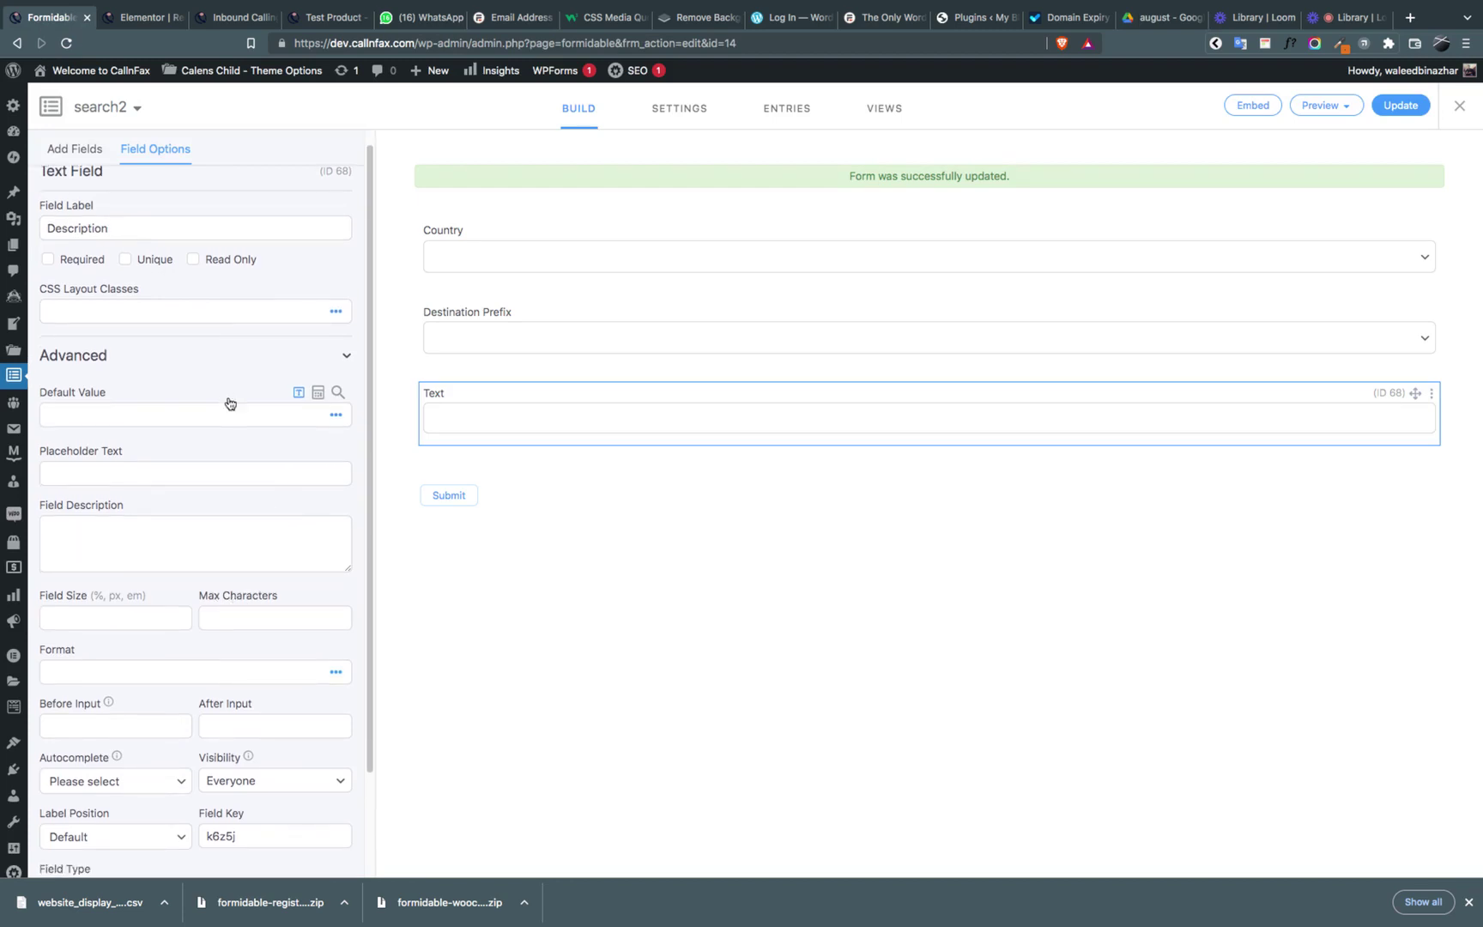
scroll(232, 571, "down", 3)
scroll(244, 661, "up", 4)
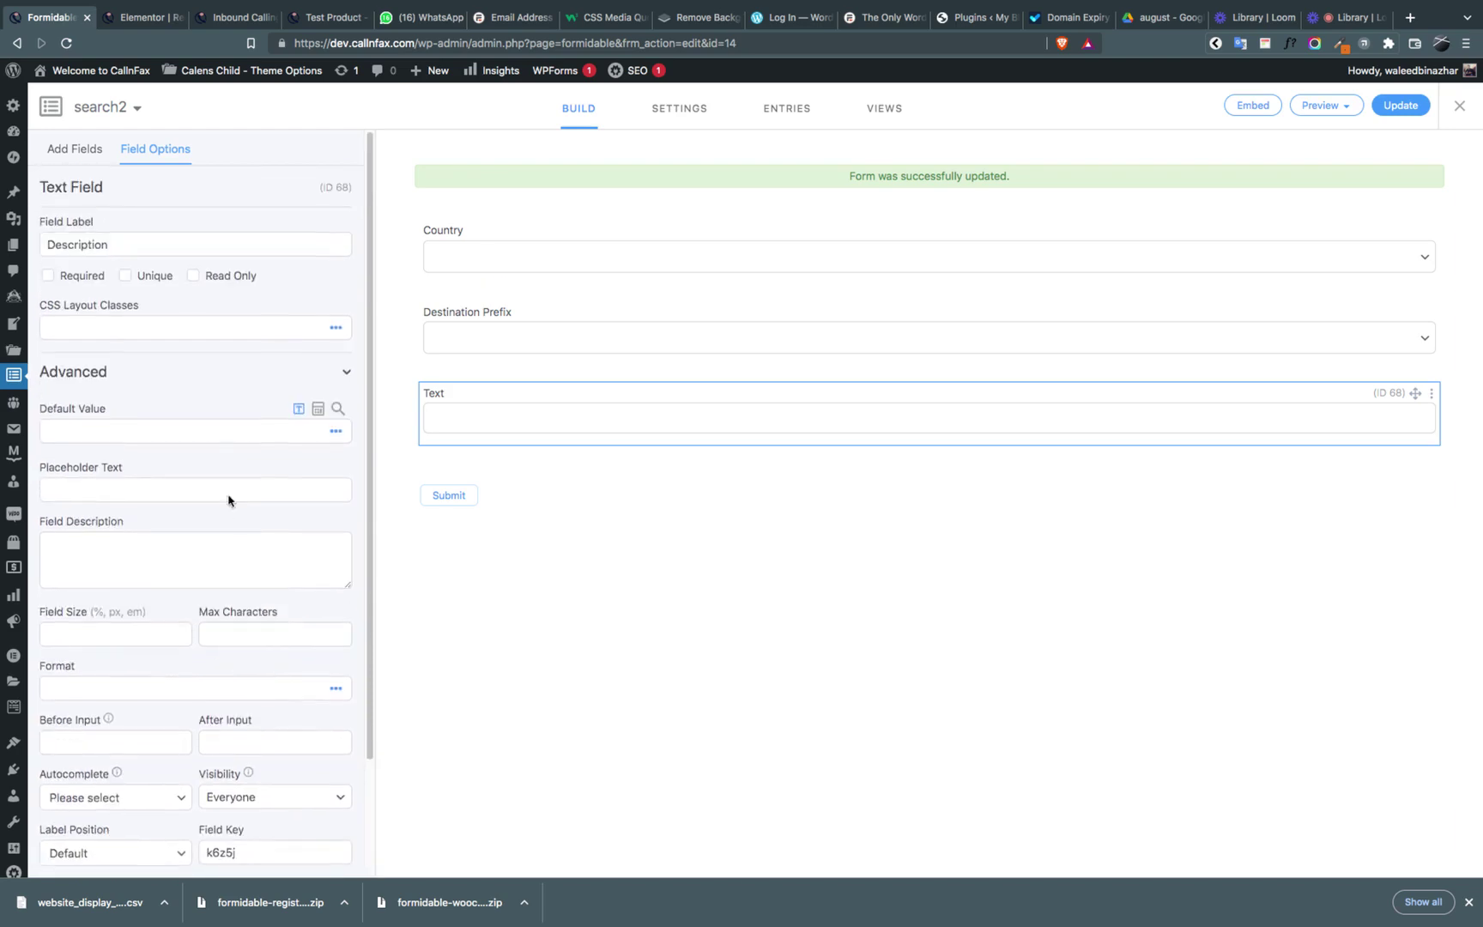
left_click(202, 424)
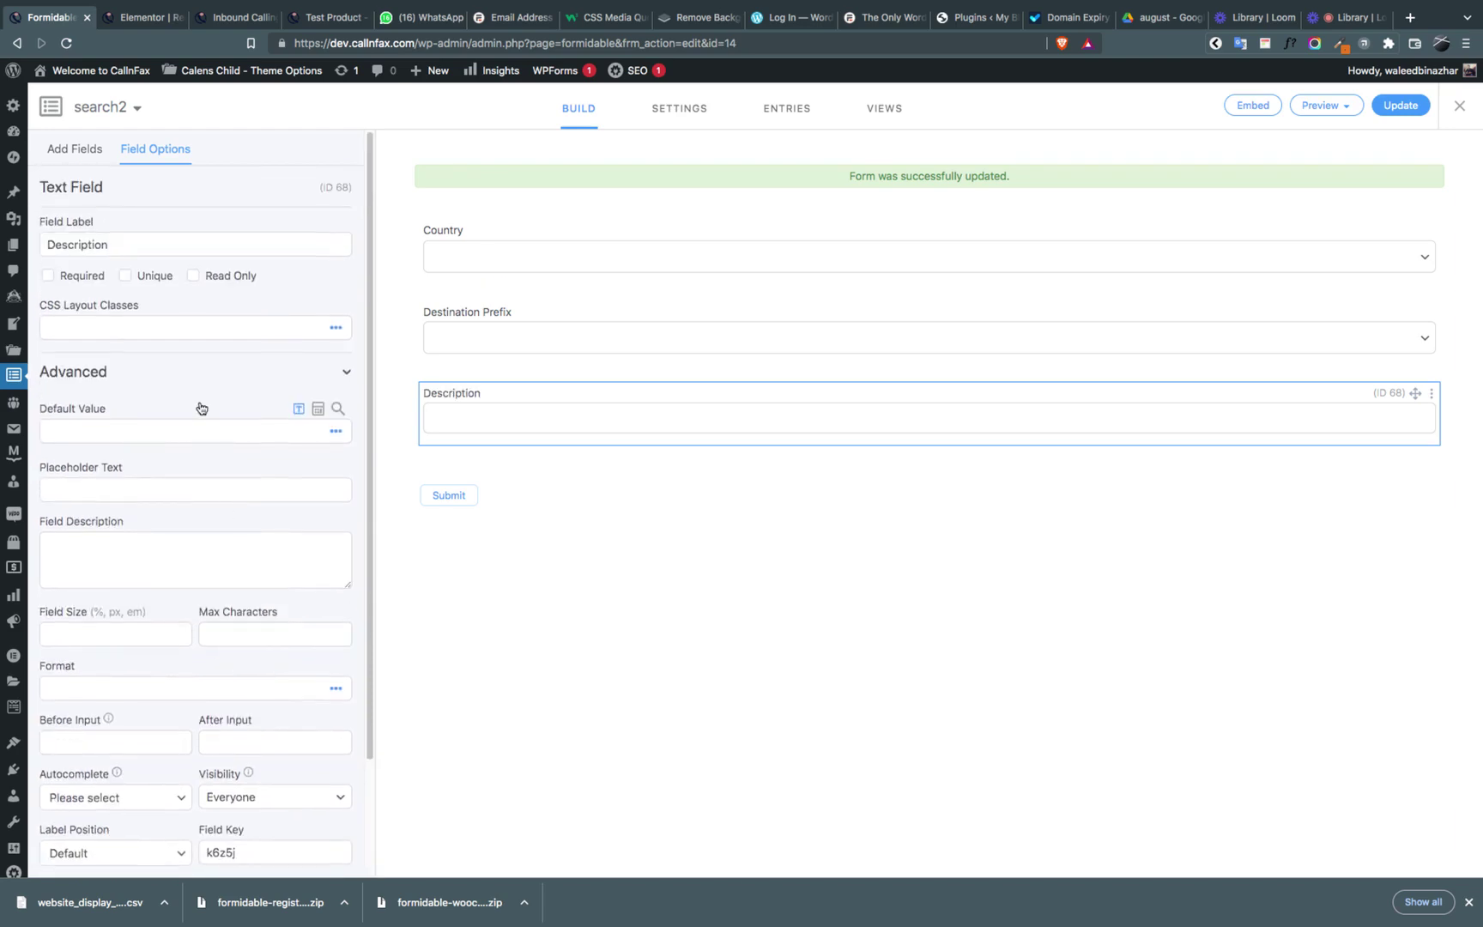
Make Description's default value a lookup of the Description field in Entries 2.
left_click(338, 409)
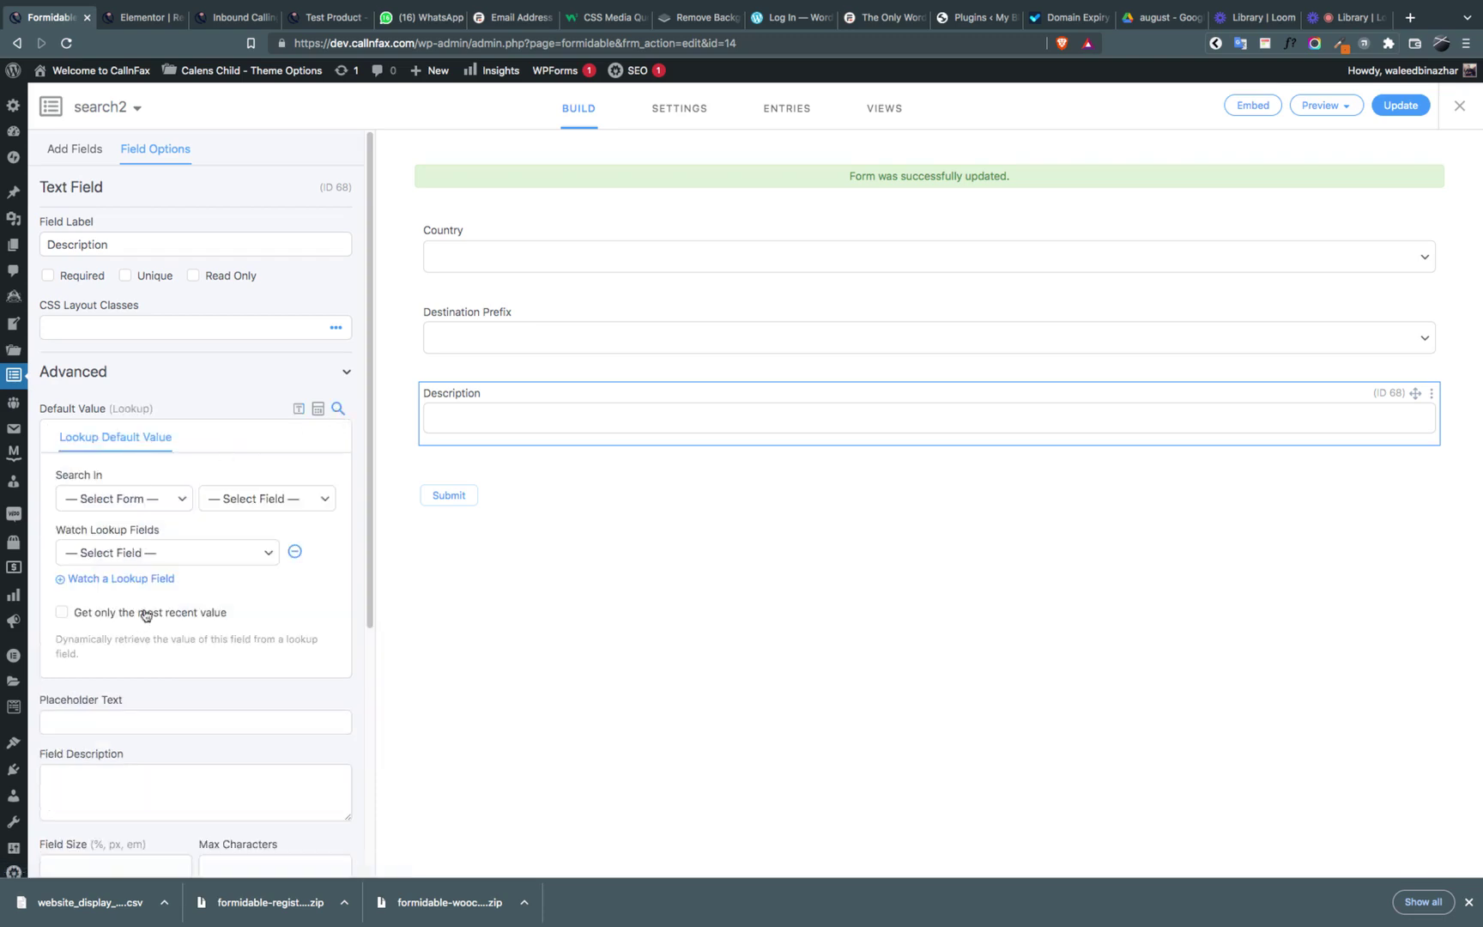
left_click(156, 500)
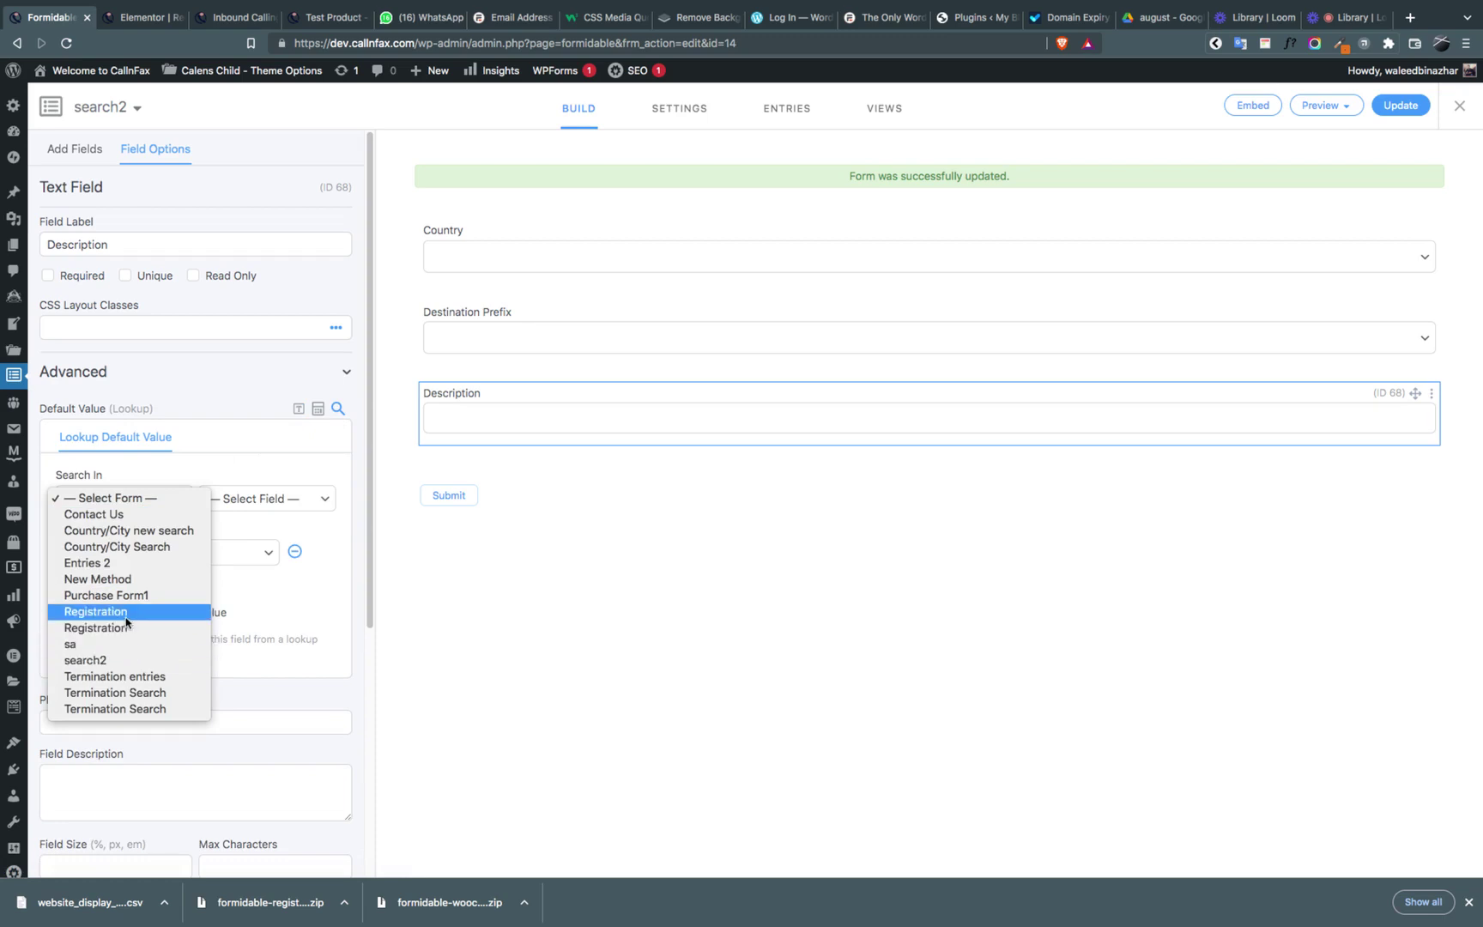
left_click(135, 563)
left_click(278, 506)
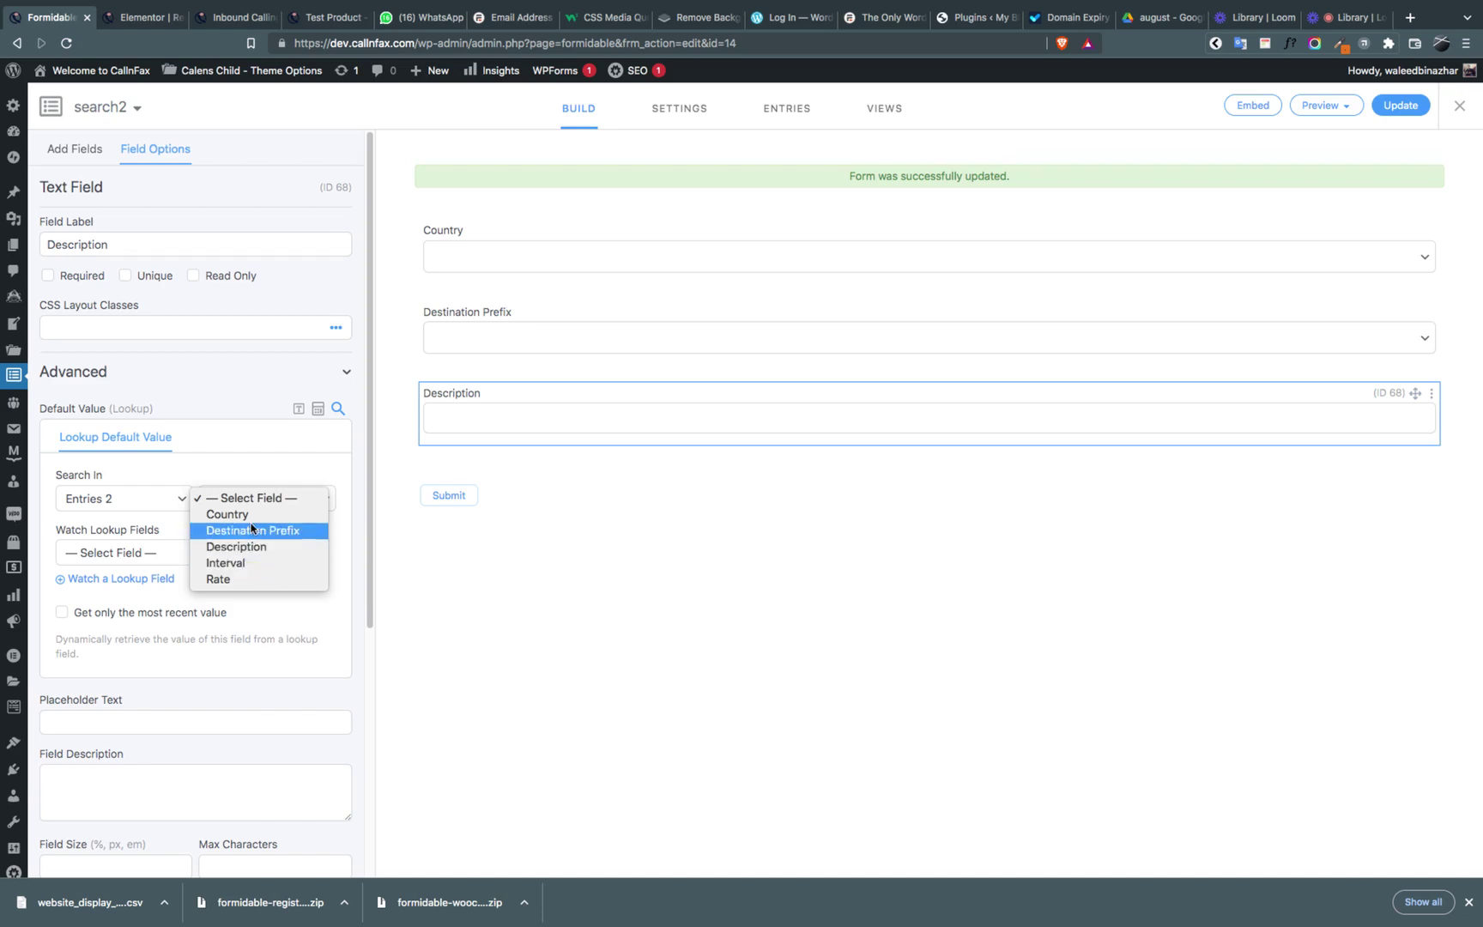
left_click(251, 532)
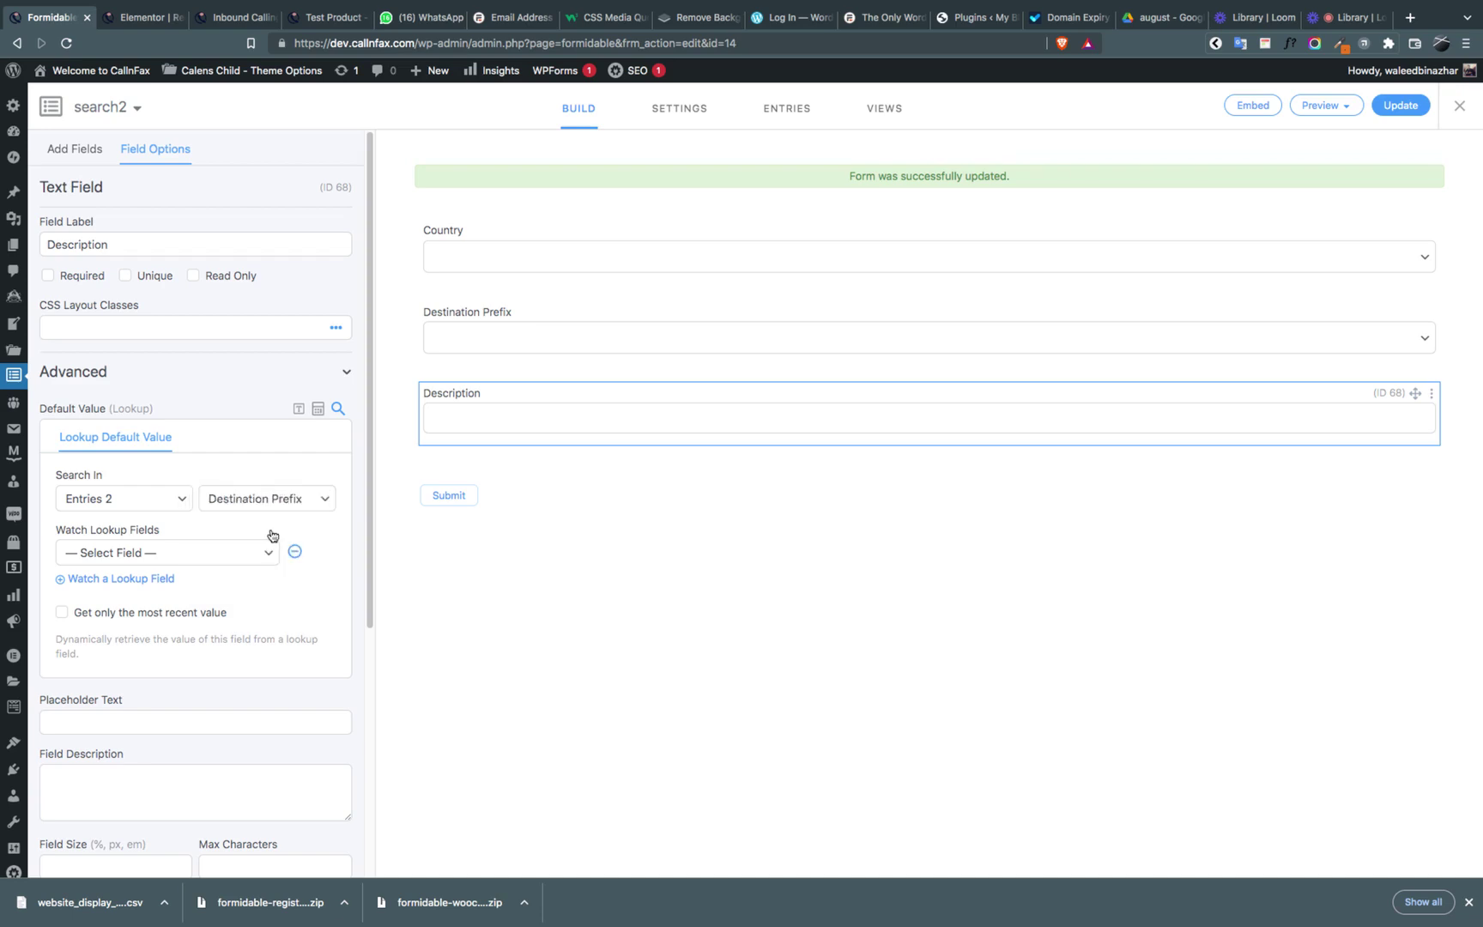
left_click(233, 503)
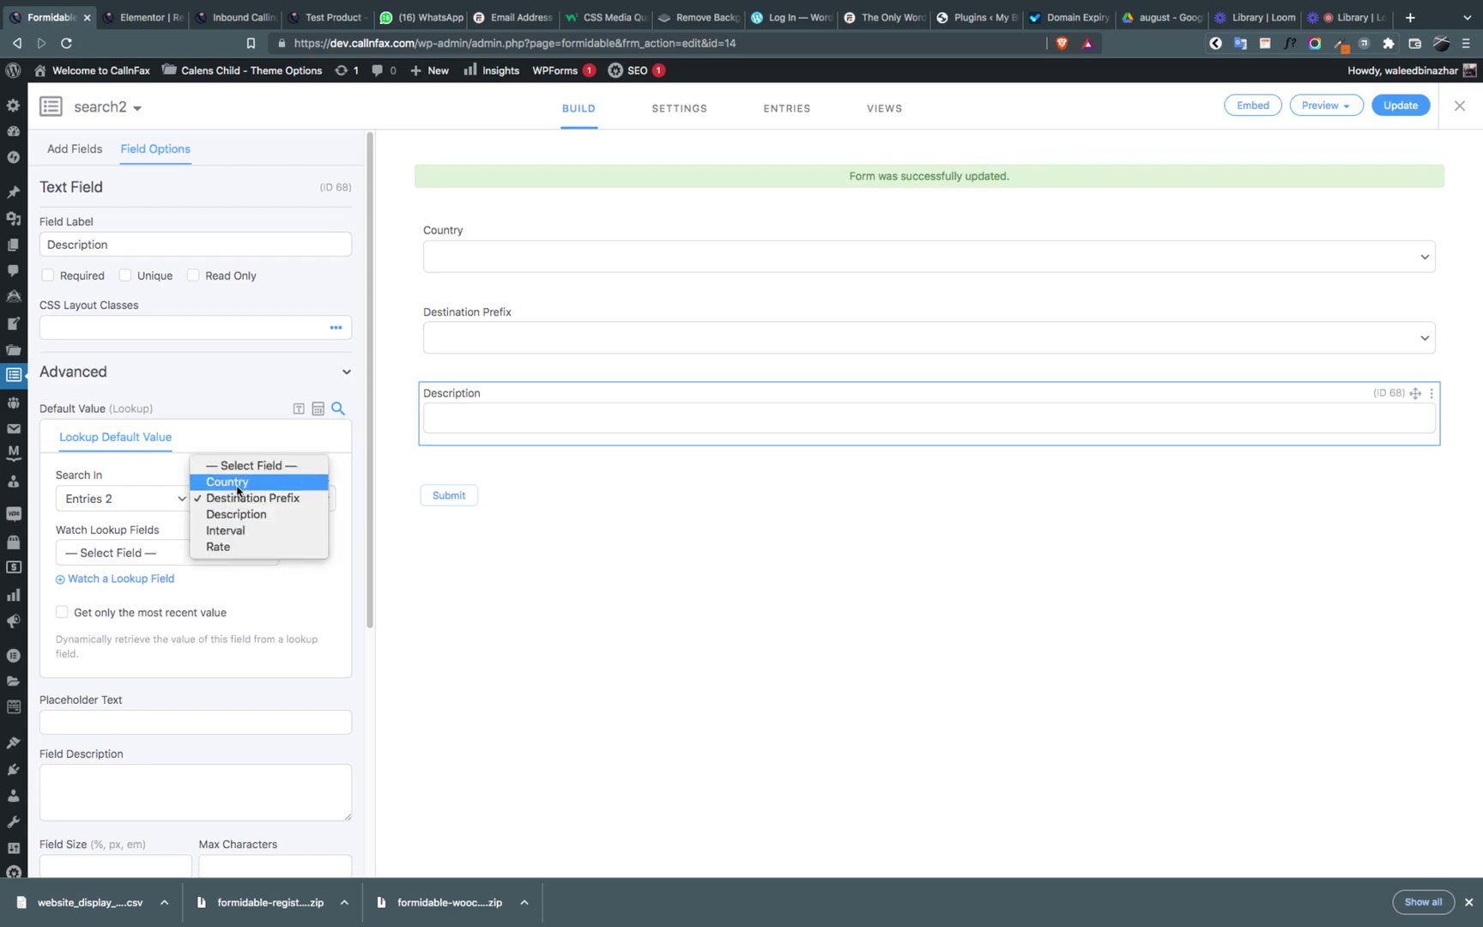
left_click(240, 533)
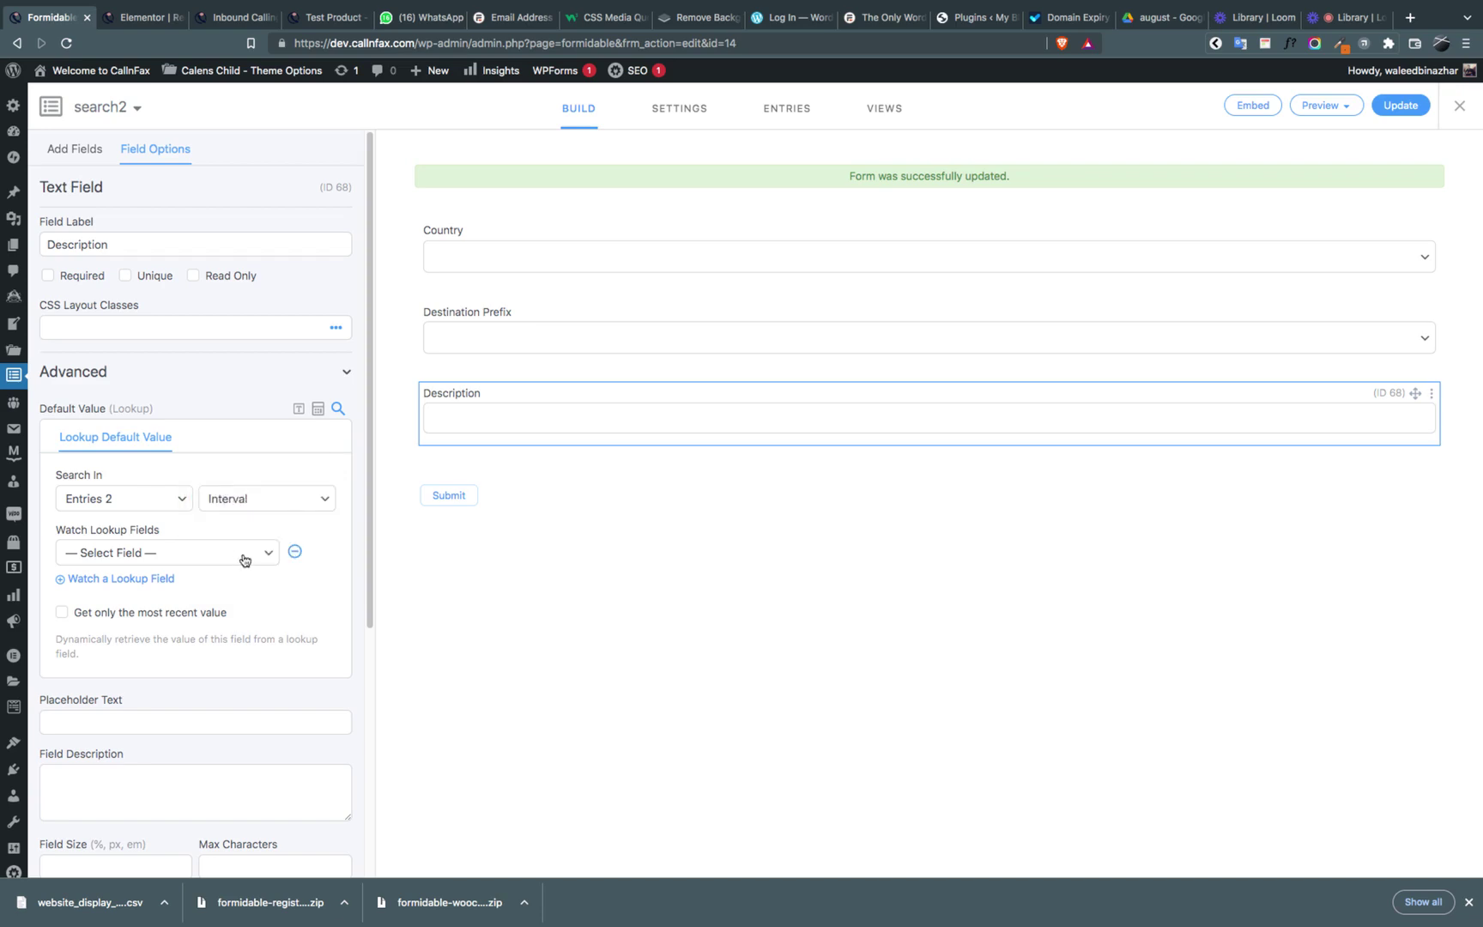
left_click(262, 496)
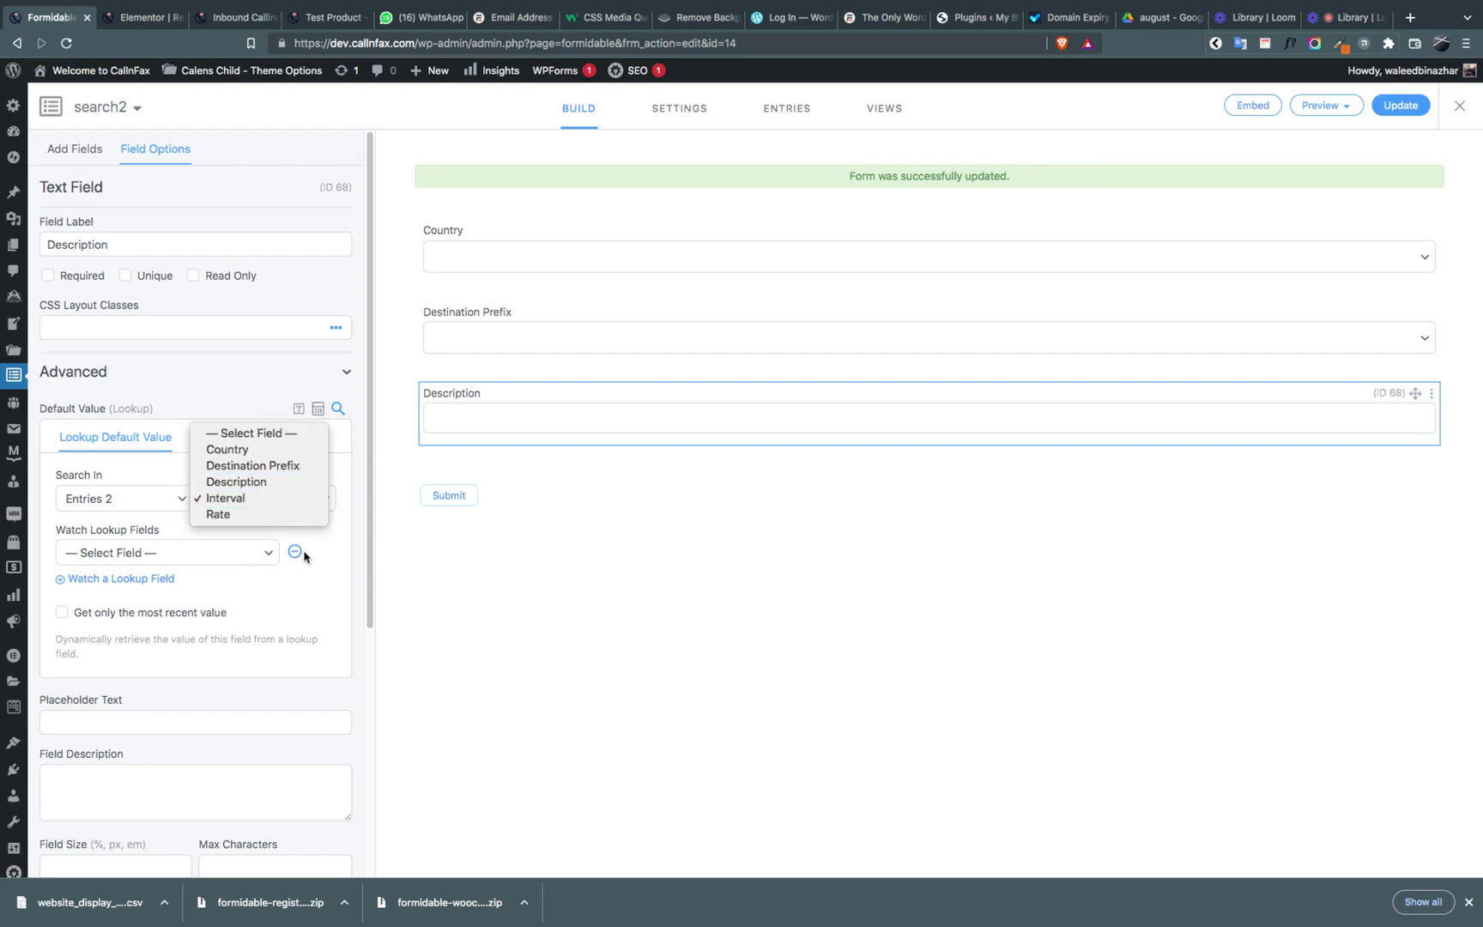
left_click(274, 483)
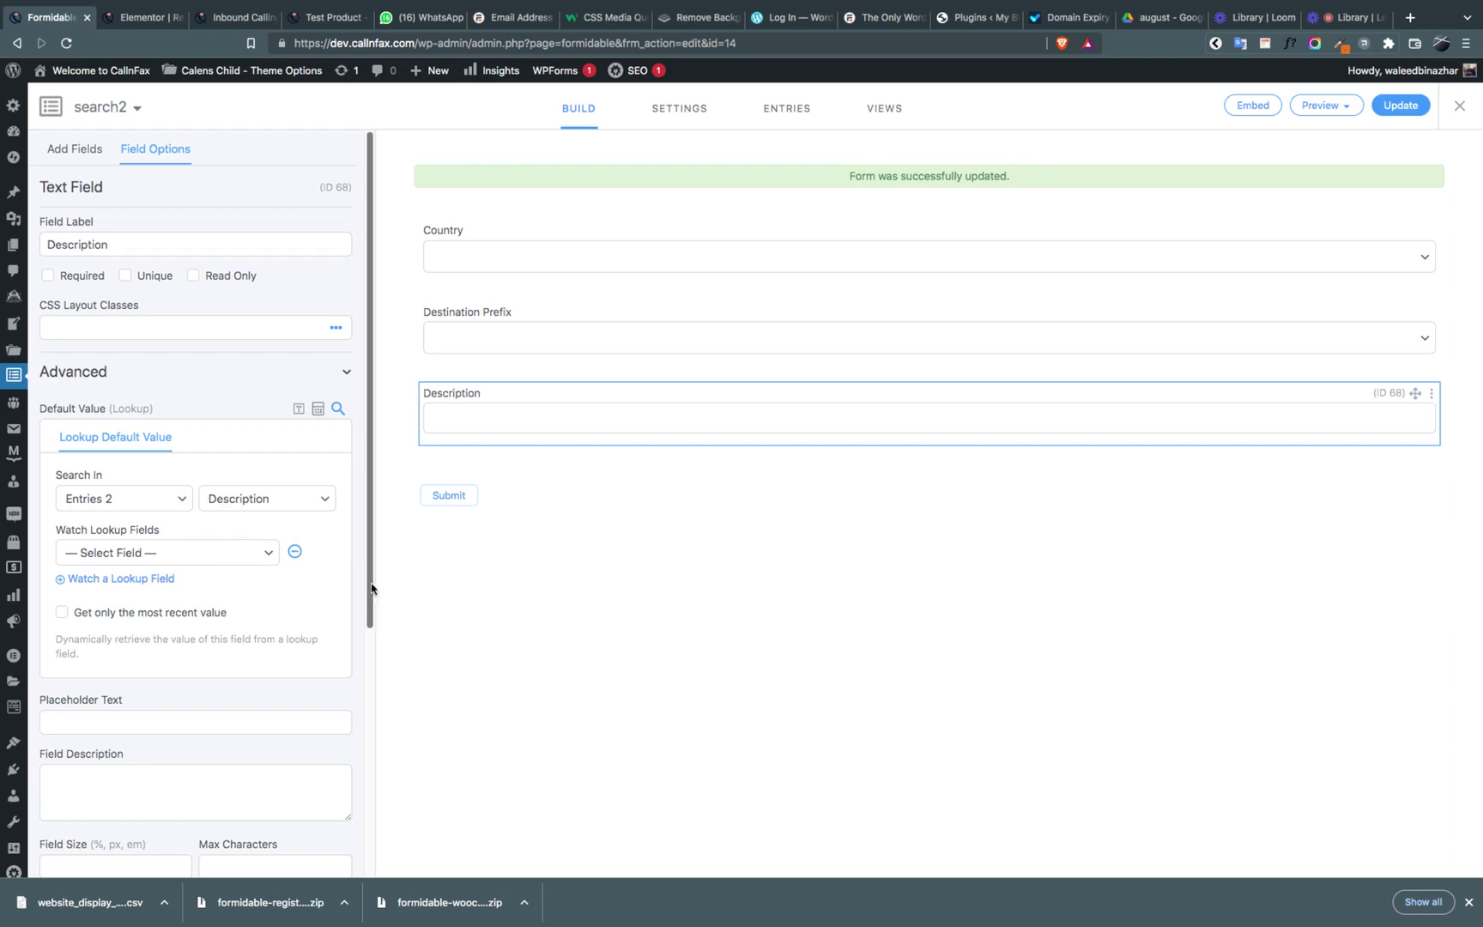
Have the lookup watch Destination Prefix, then save the form.
left_click(219, 555)
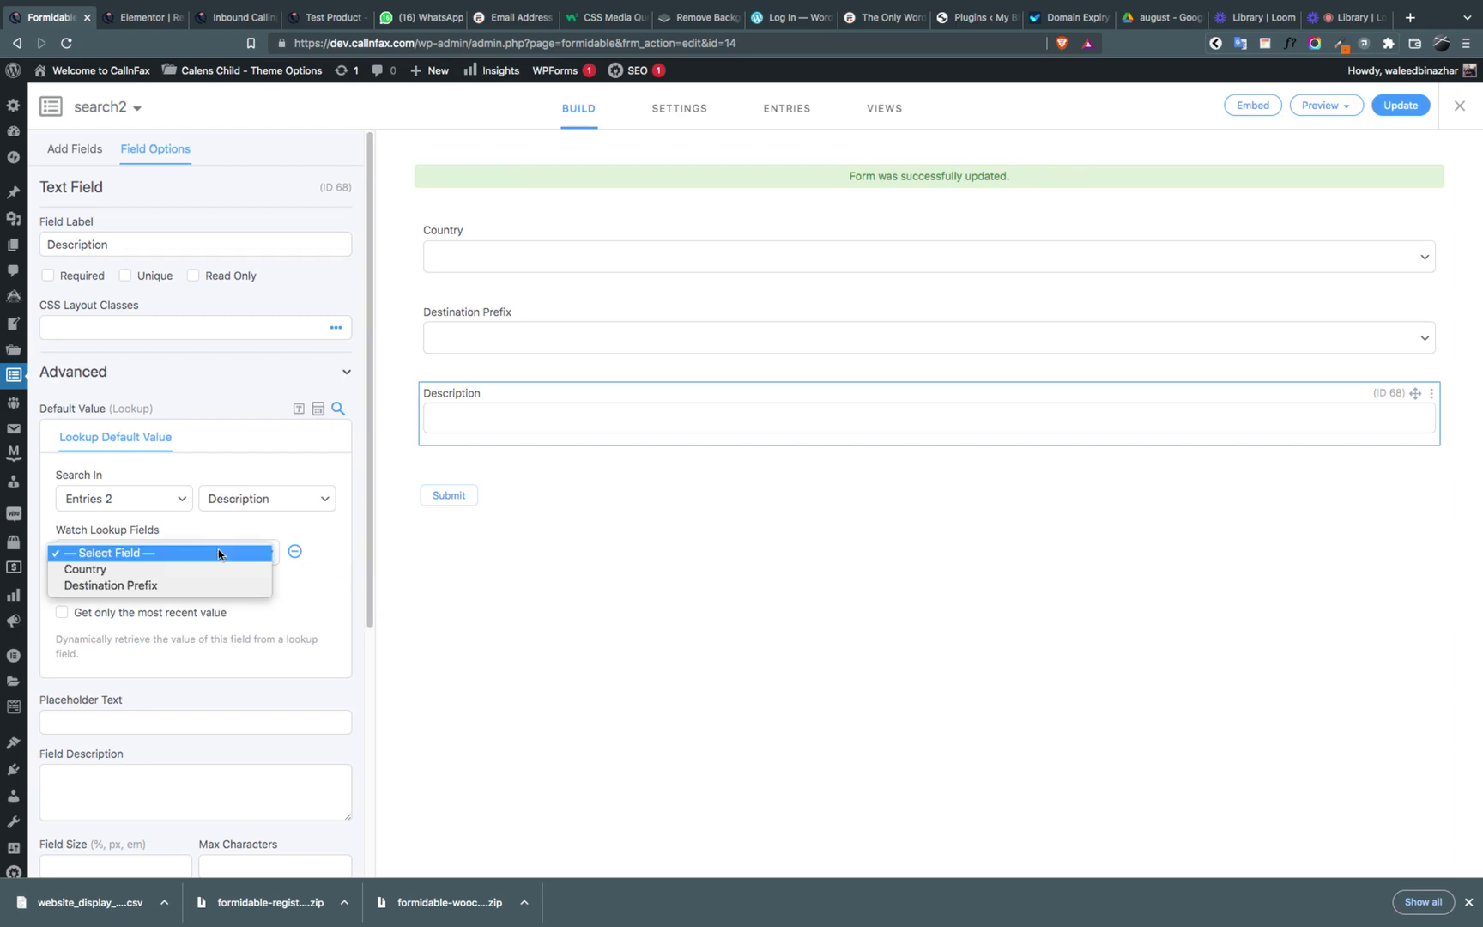
left_click(308, 585)
scroll(176, 568, "down", 2)
left_click(209, 495)
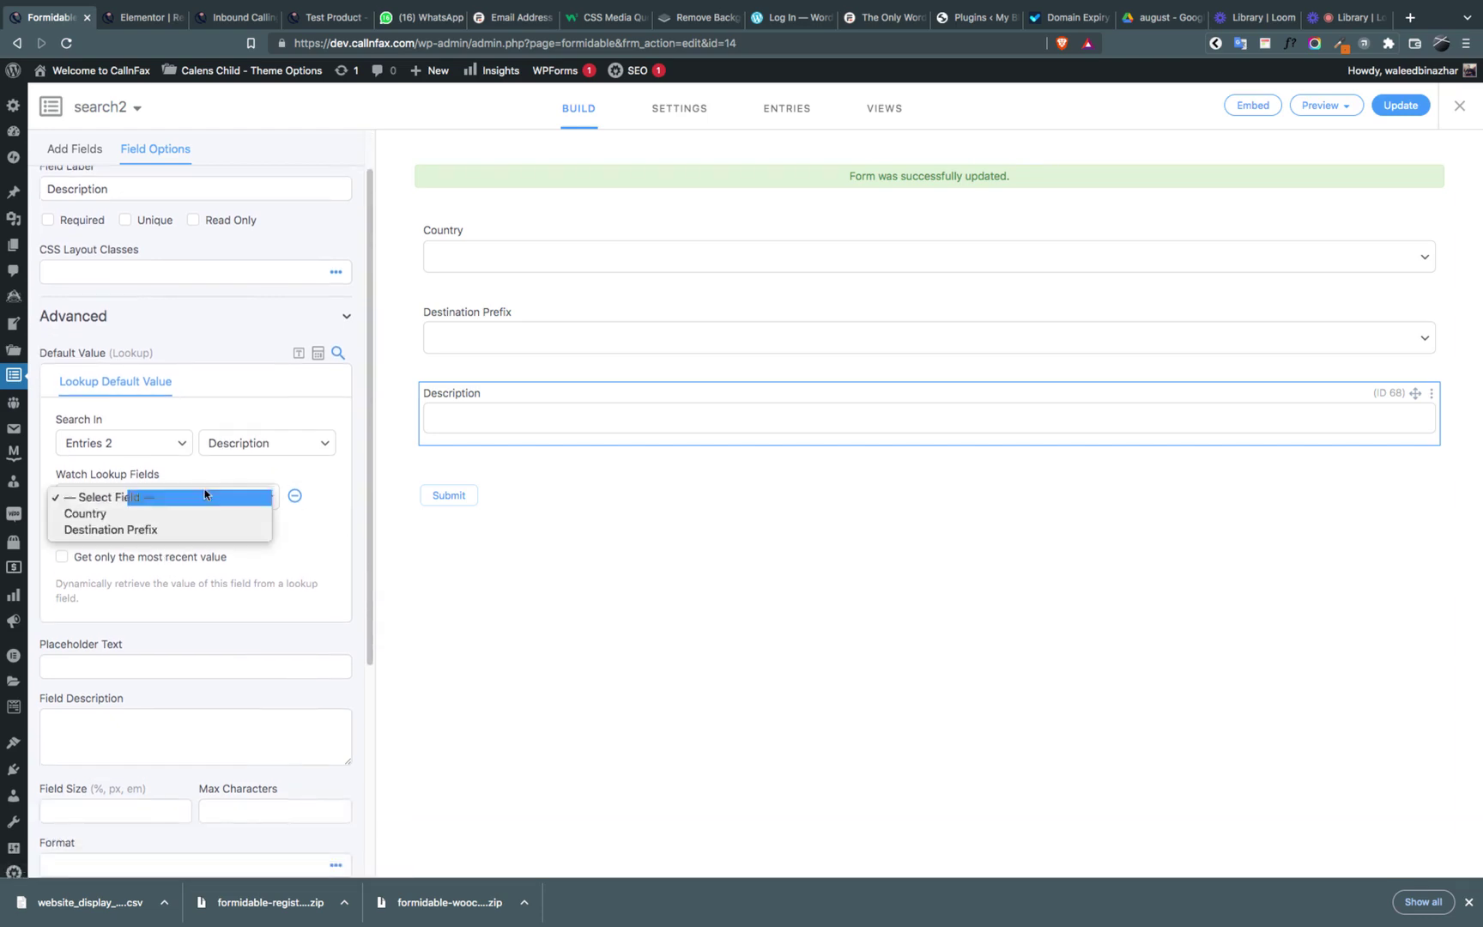
left_click(141, 530)
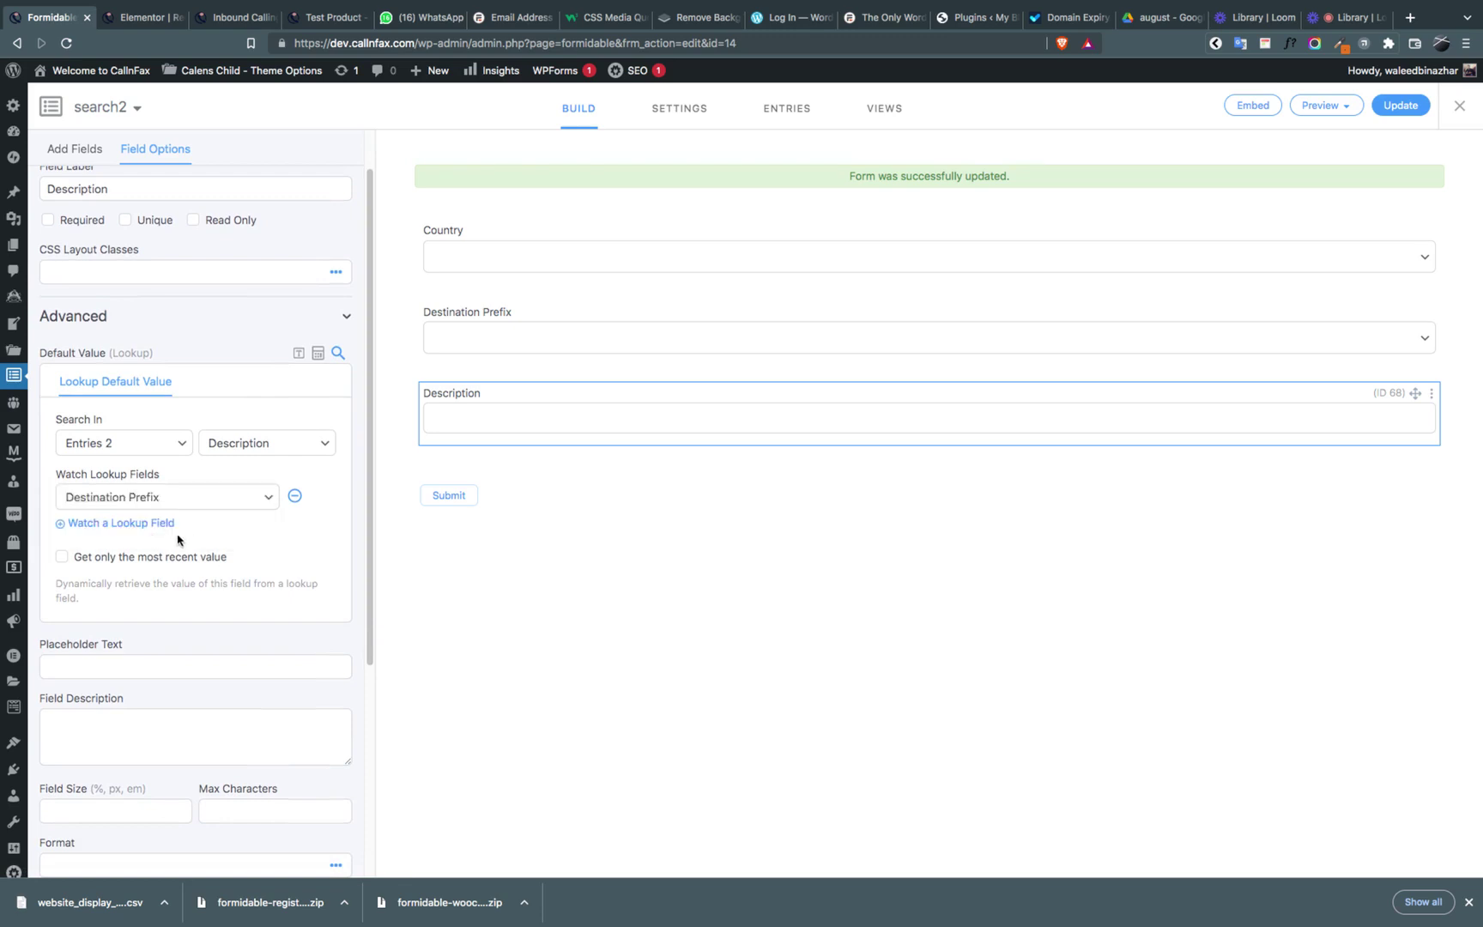
scroll(185, 579, "down", 1)
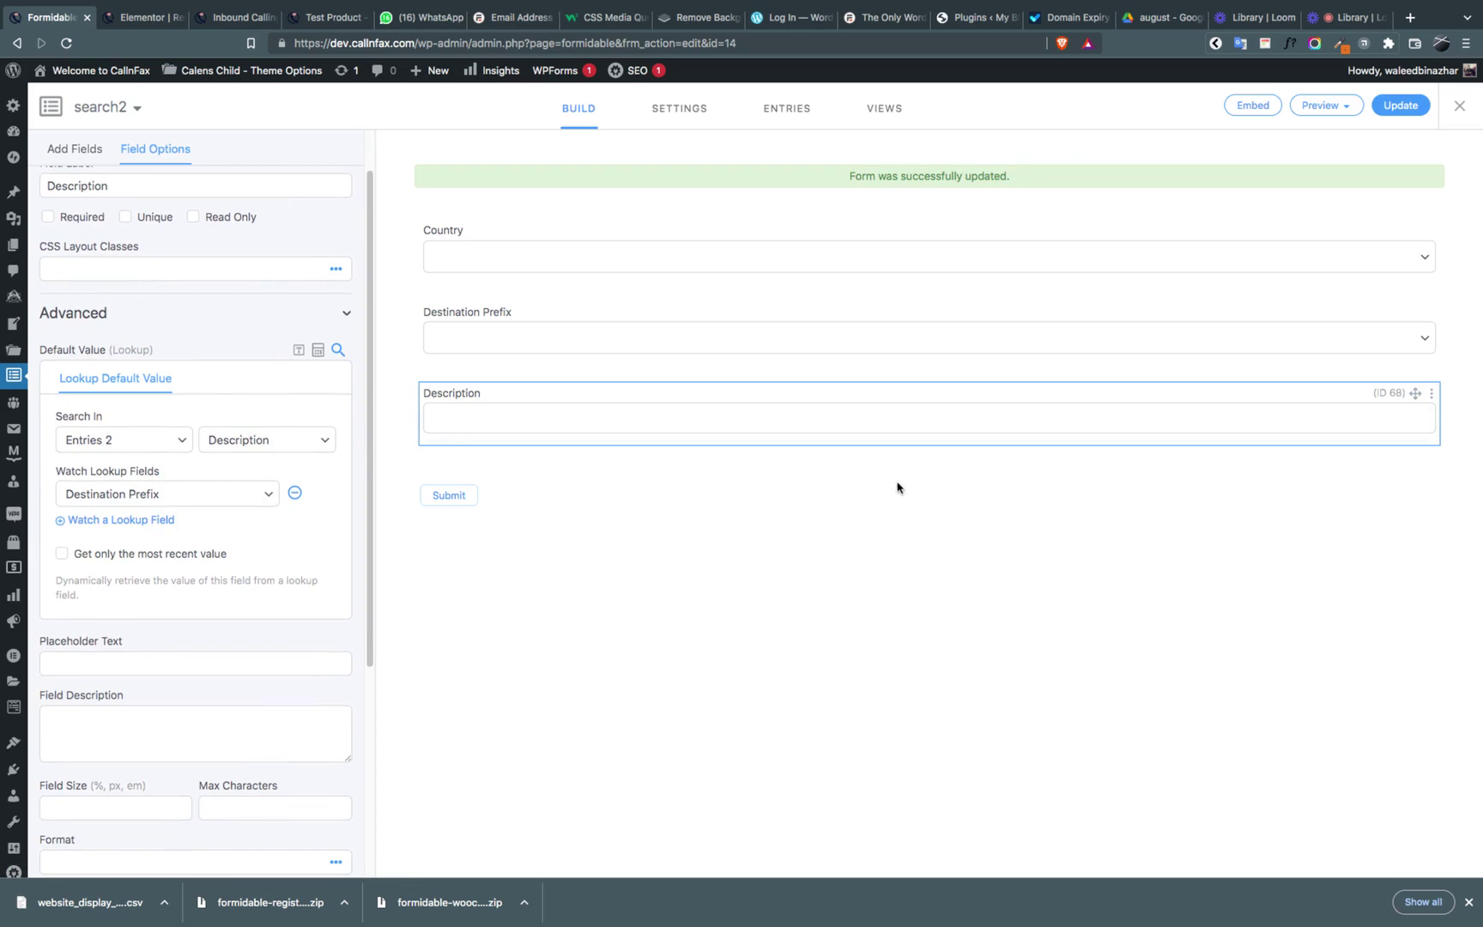
left_click(1400, 105)
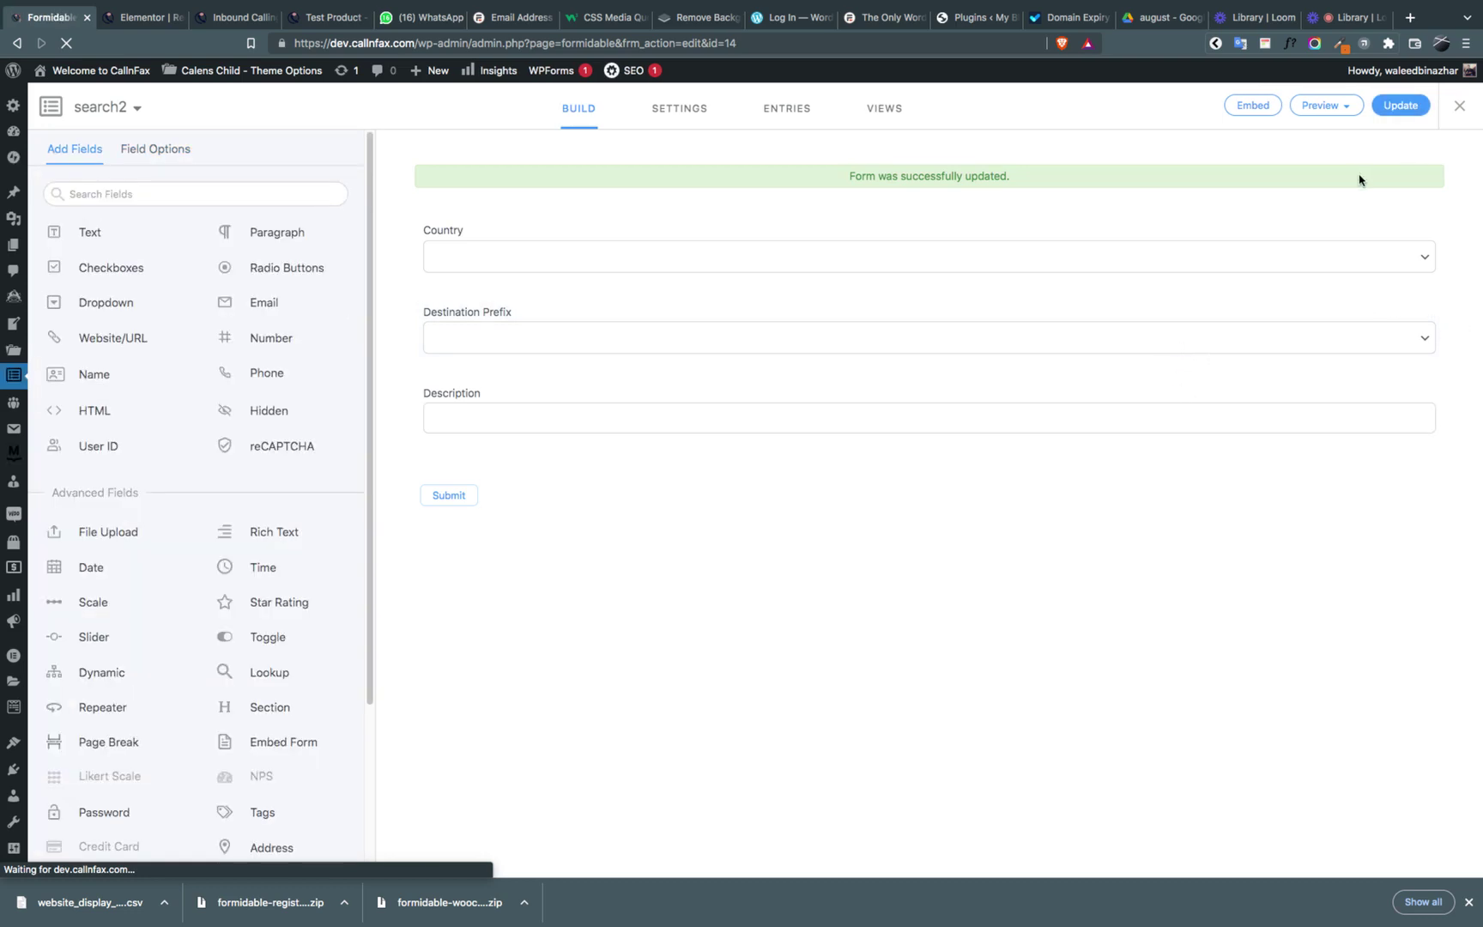
Preview search2 on a blank page and choose Albania as the Country.
left_click(1344, 112)
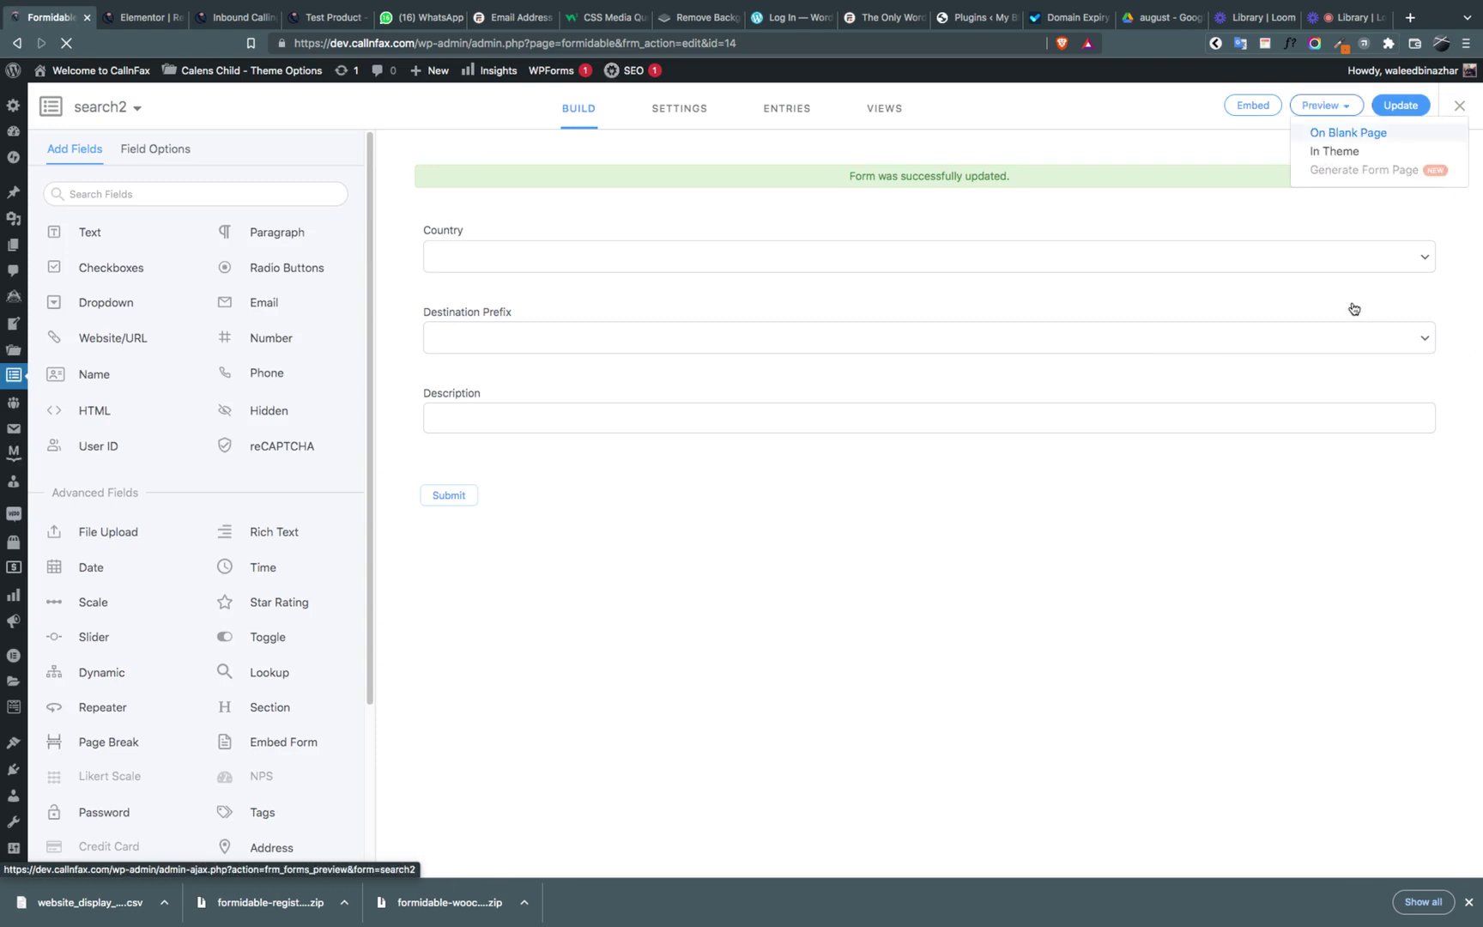
left_click(1335, 134)
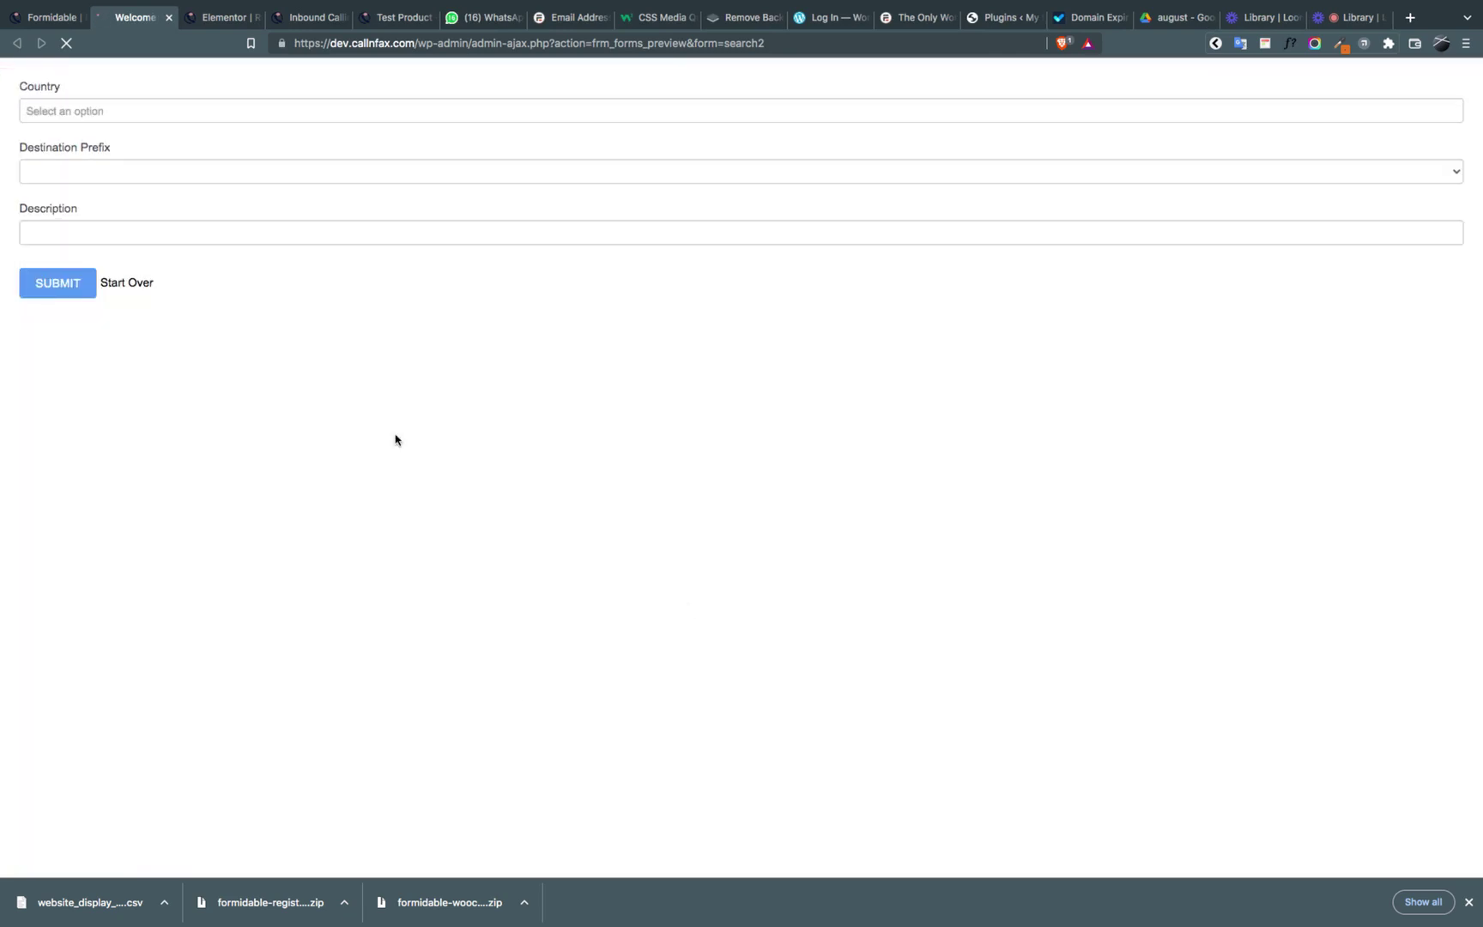
left_click(166, 121)
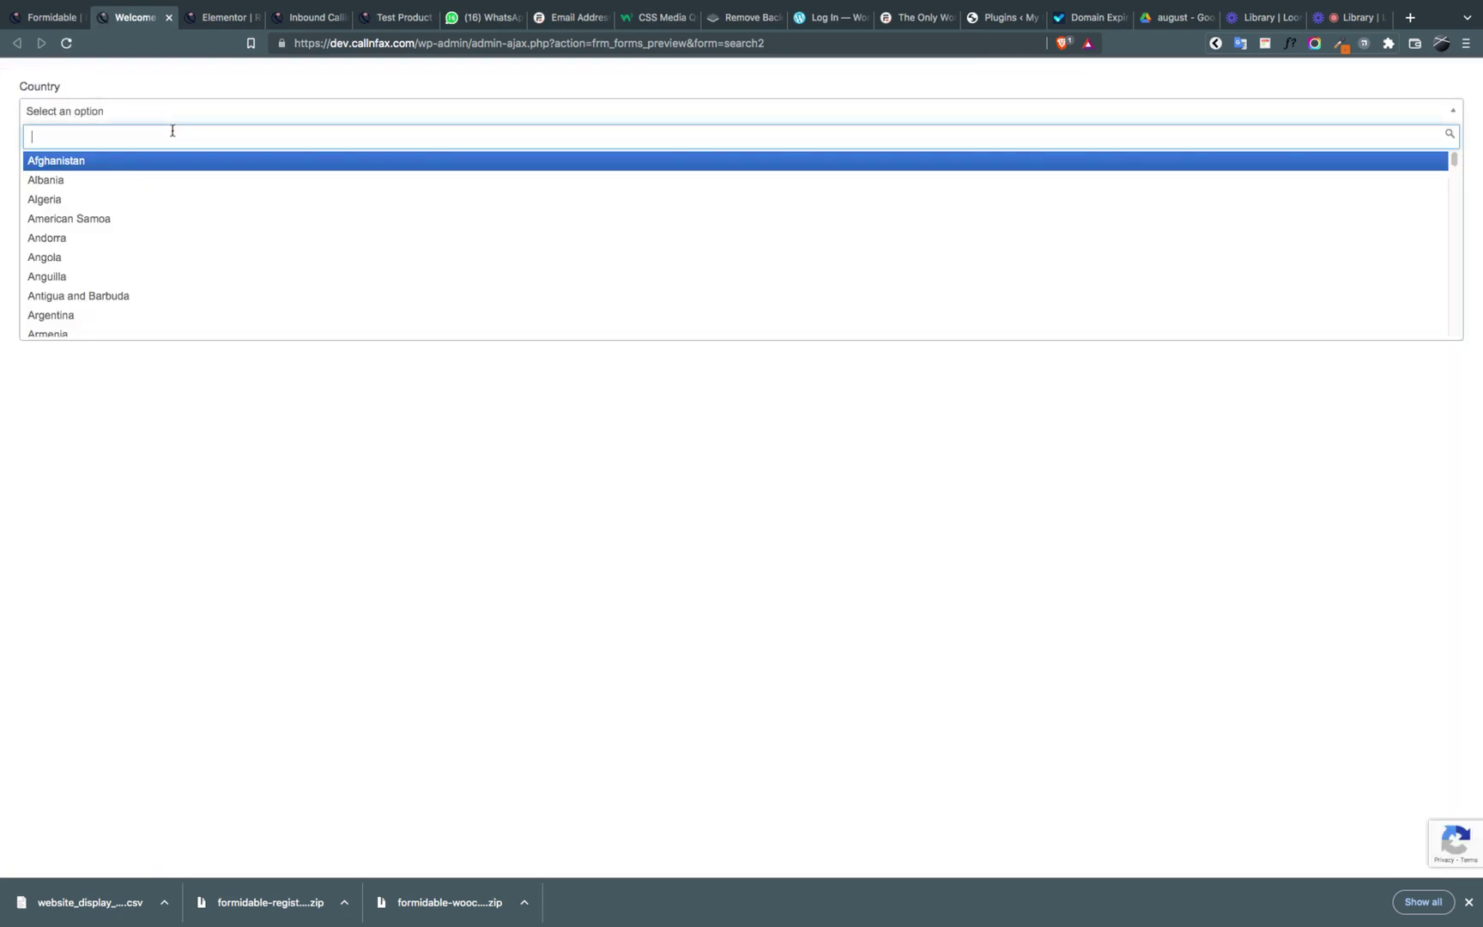
left_click(73, 188)
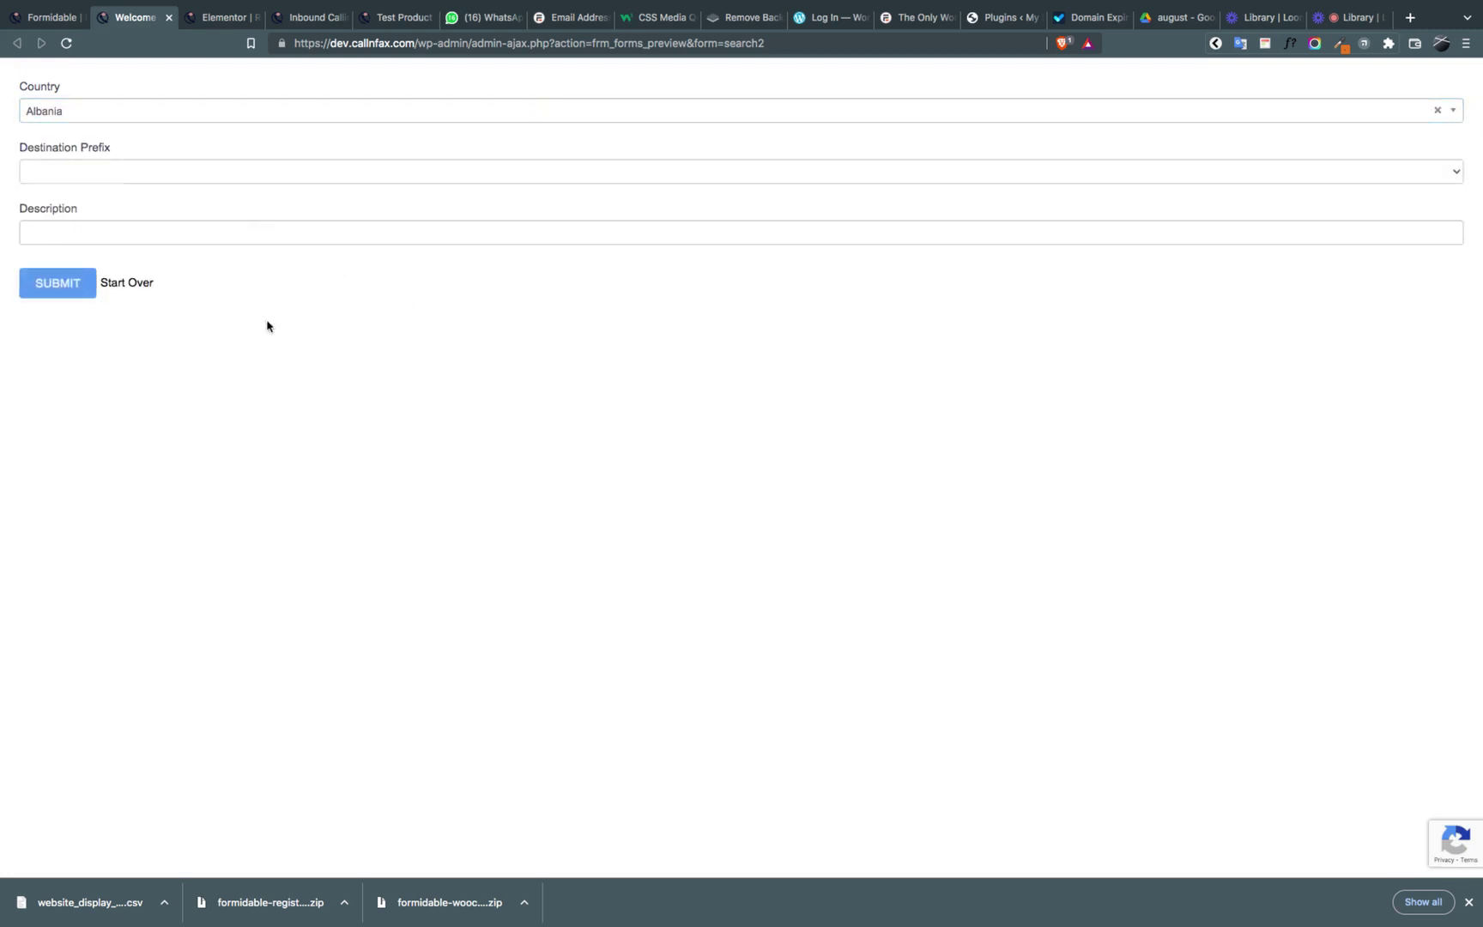
Check the Destination Prefix choices against the rates CSV in Google Drive.
left_click(149, 174)
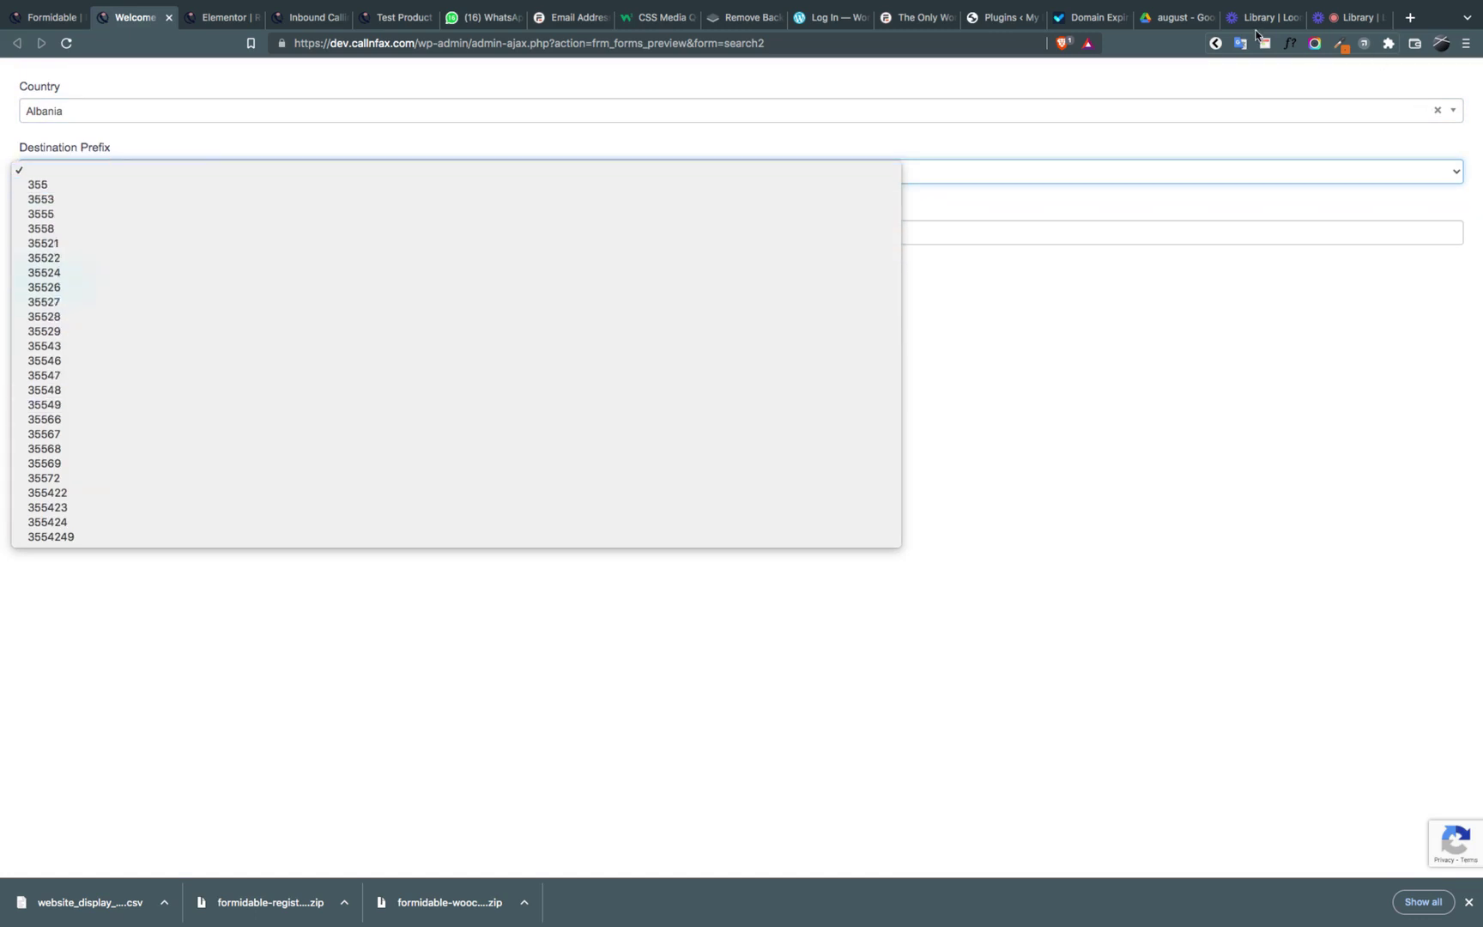
left_click(1171, 19)
left_click(1172, 19)
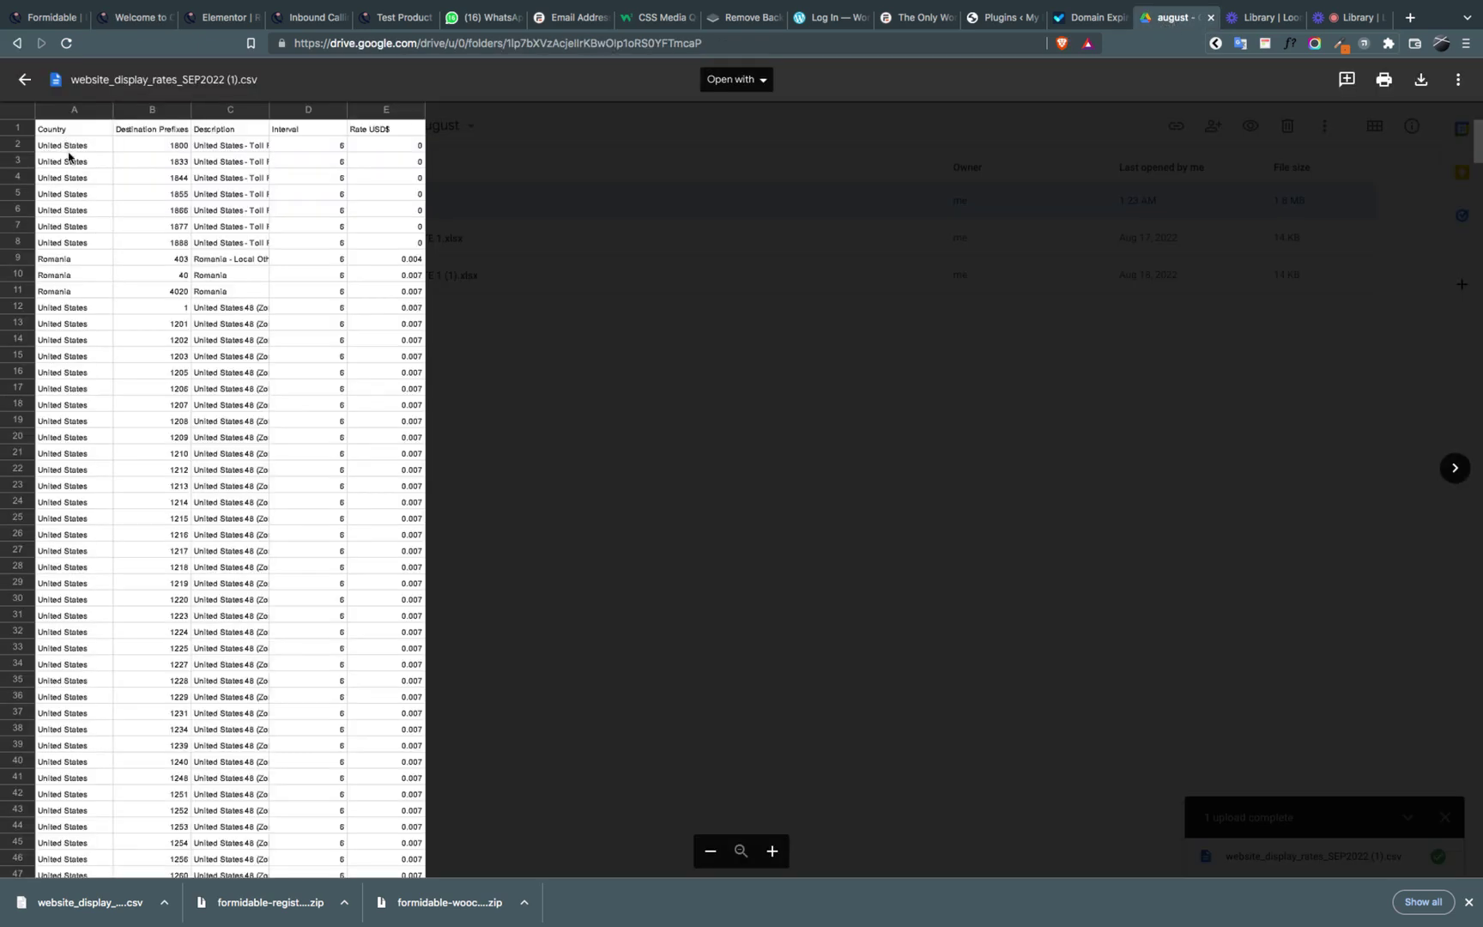
left_click(50, 18)
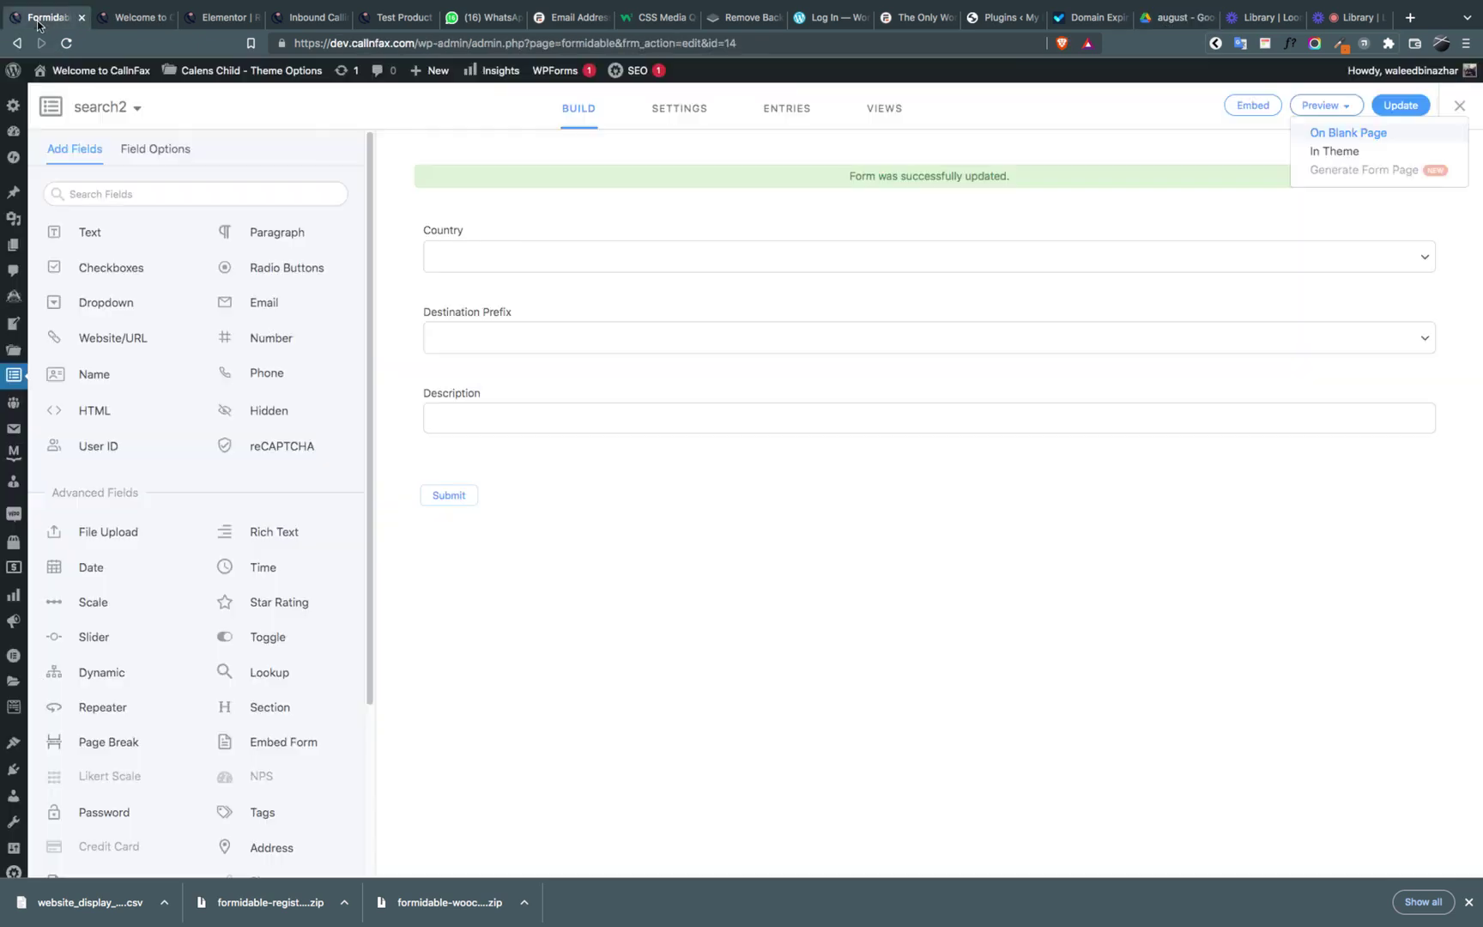
left_click(107, 17)
Filter the preview's Country dropdown with 'uni' and select United States.
left_click(152, 112)
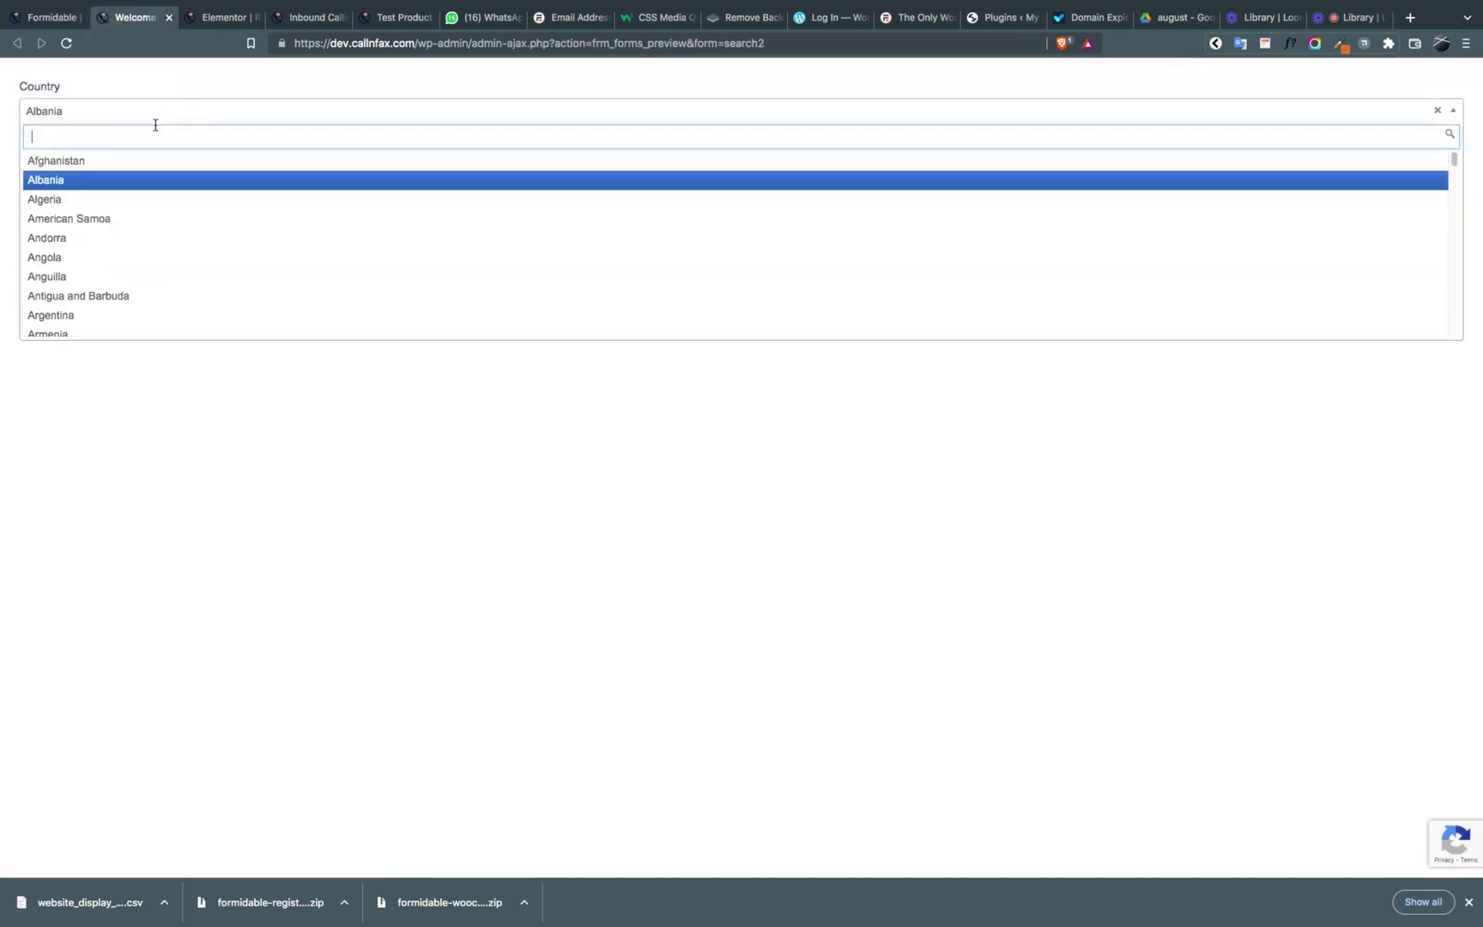
type("uni")
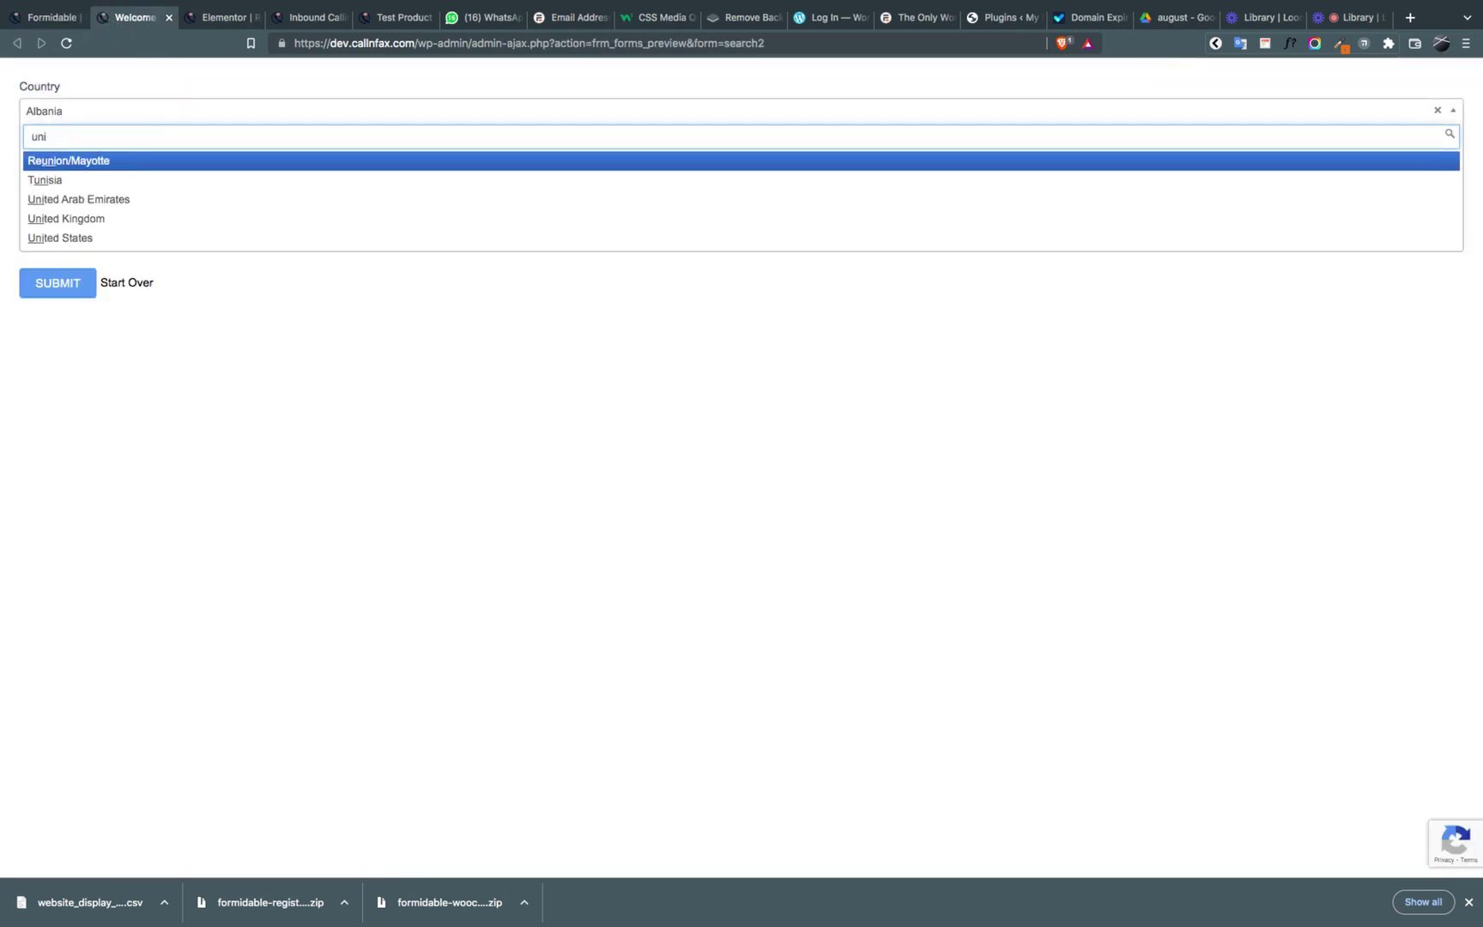
left_click(104, 238)
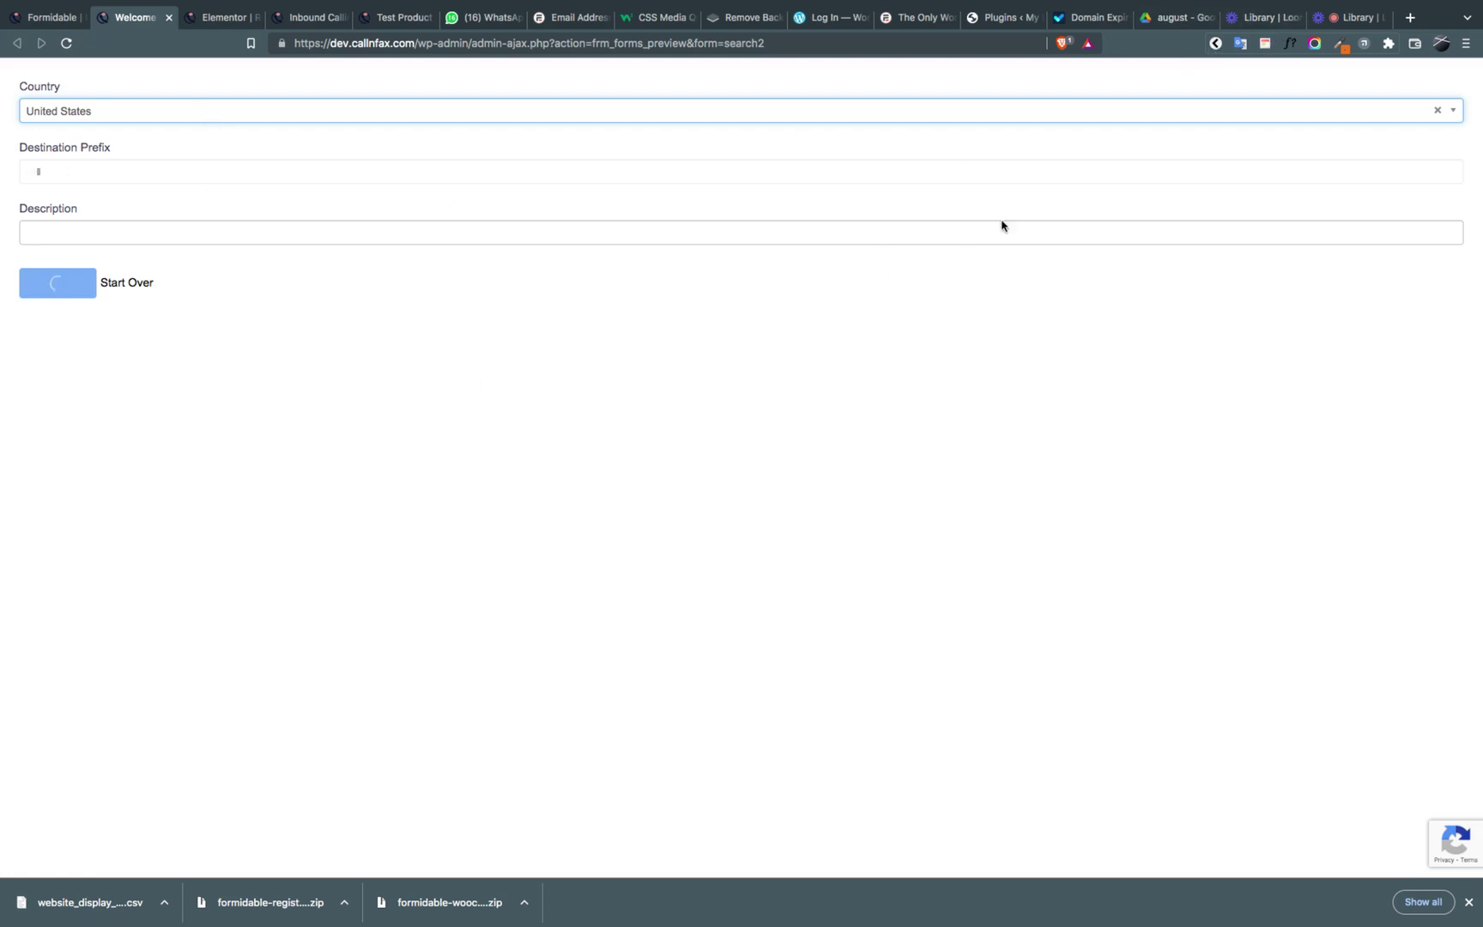
left_click(1326, 19)
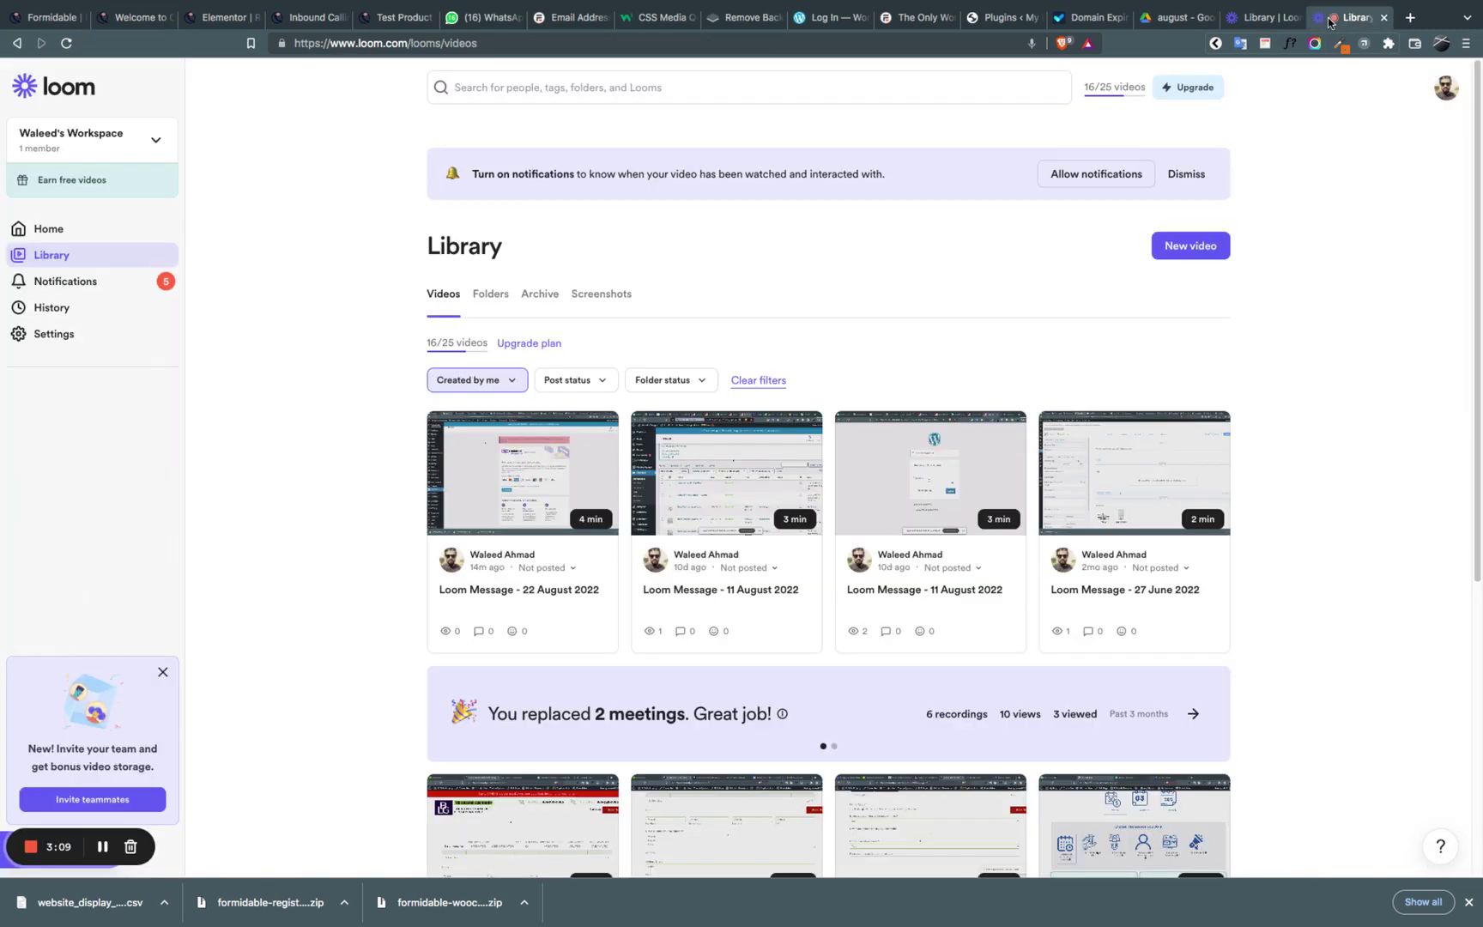
Go back to the search2 preview and keep Albania selected as the Country.
left_click(30, 19)
left_click(133, 17)
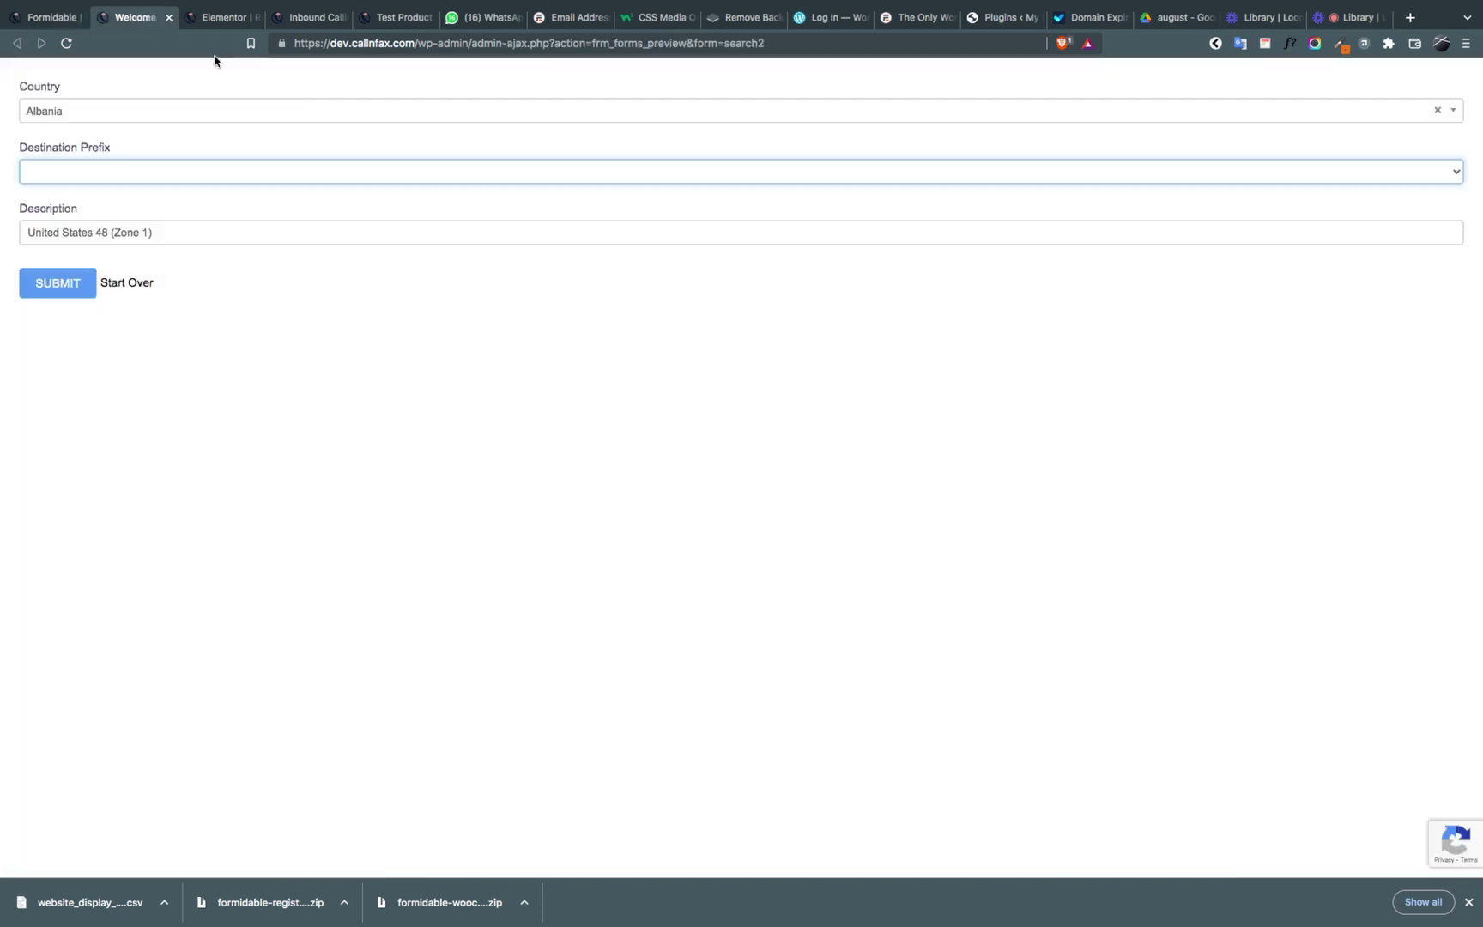
left_click(450, 613)
left_click(177, 110)
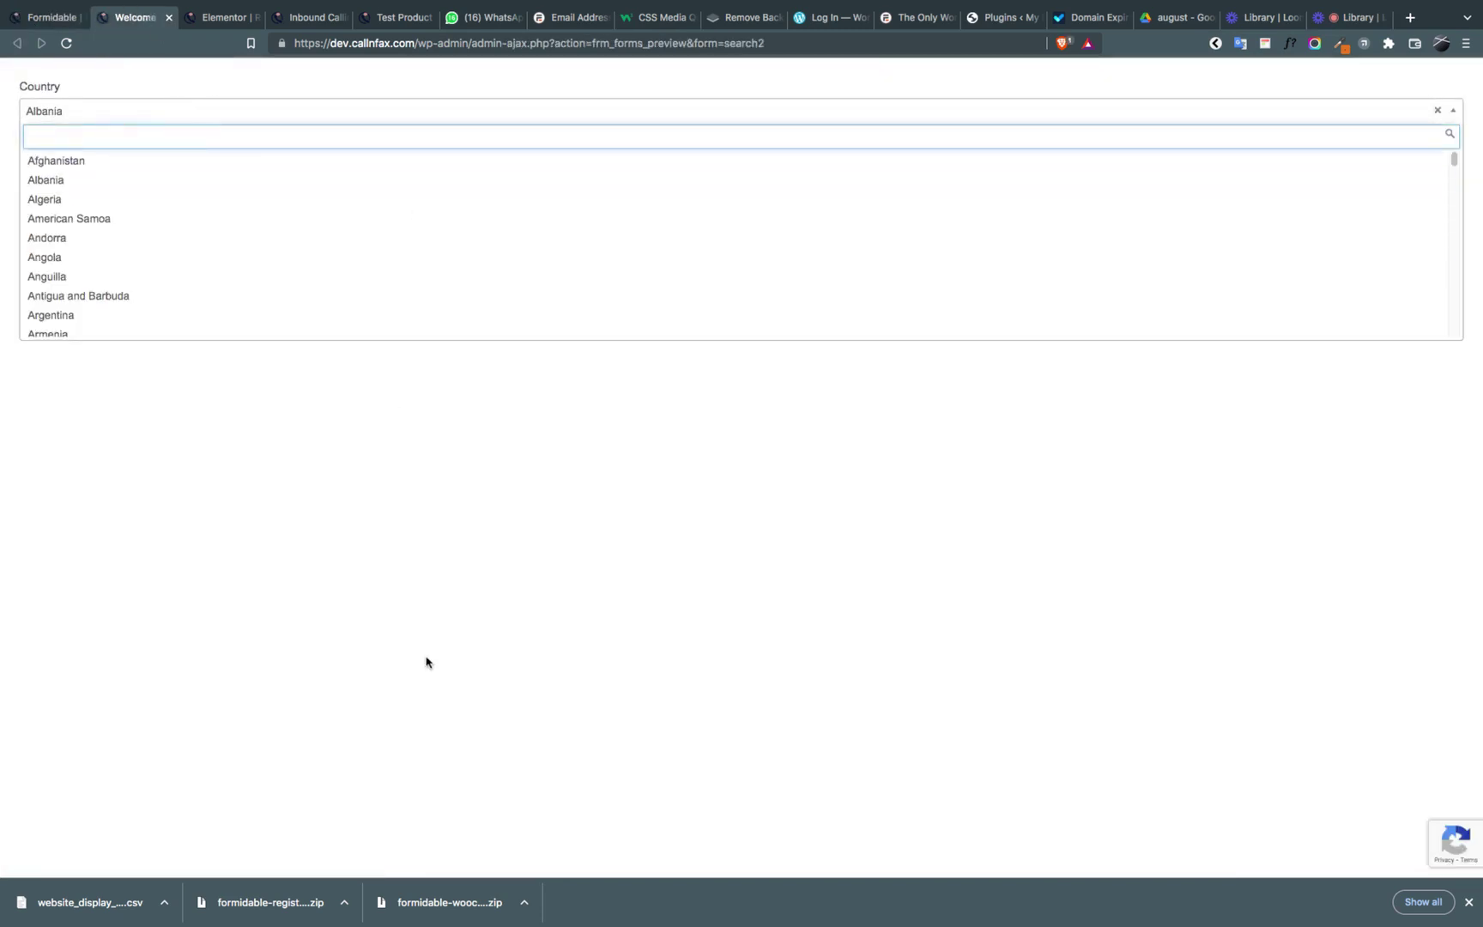
left_click(241, 175)
left_click(180, 117)
left_click(483, 595)
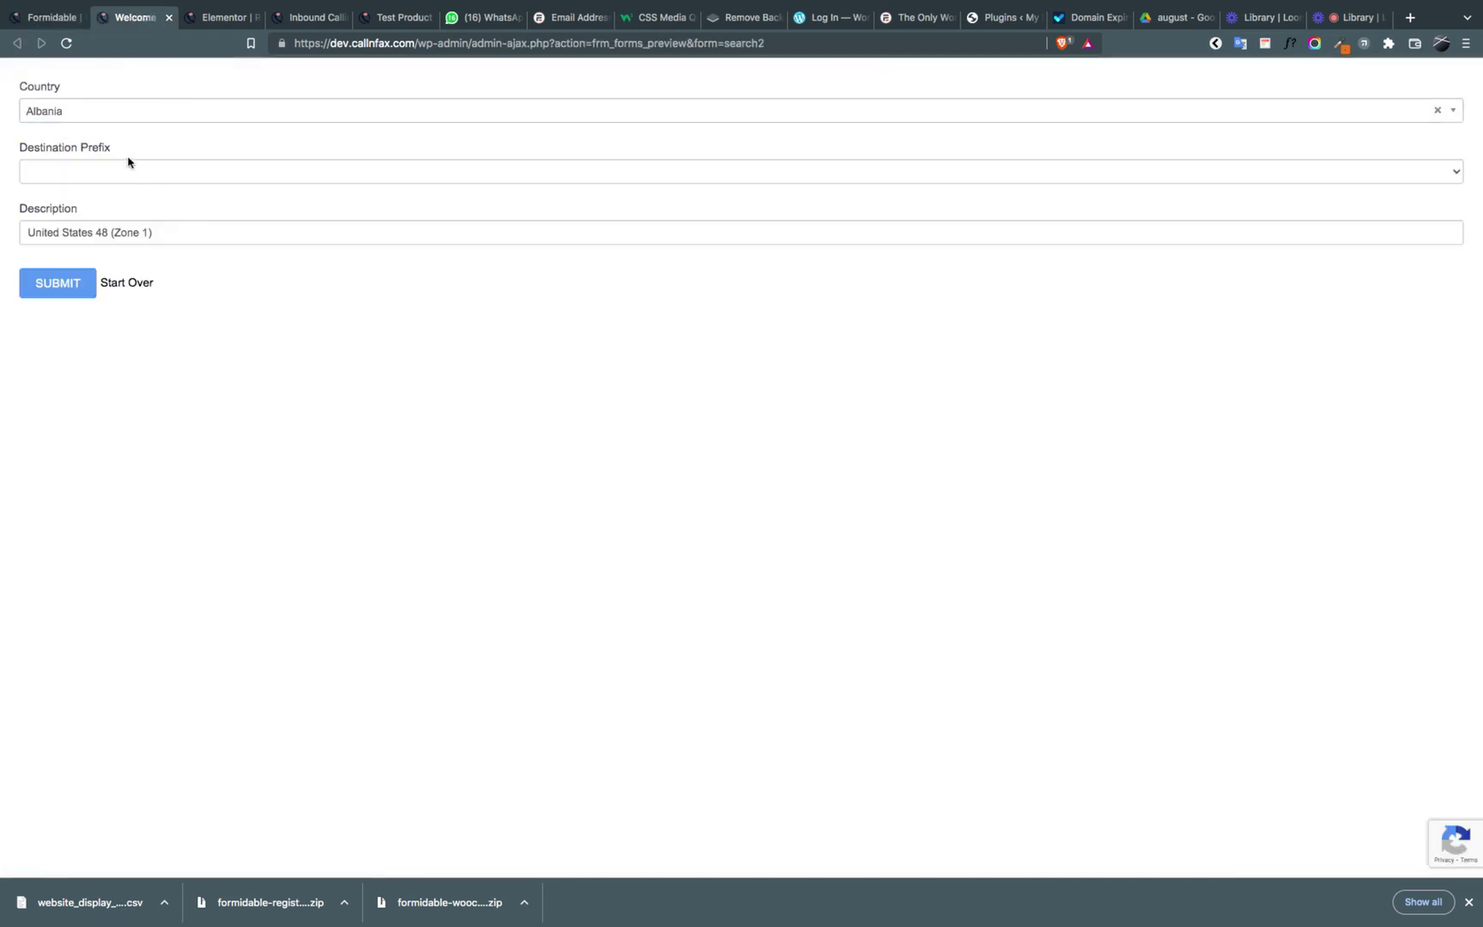
left_click(91, 116)
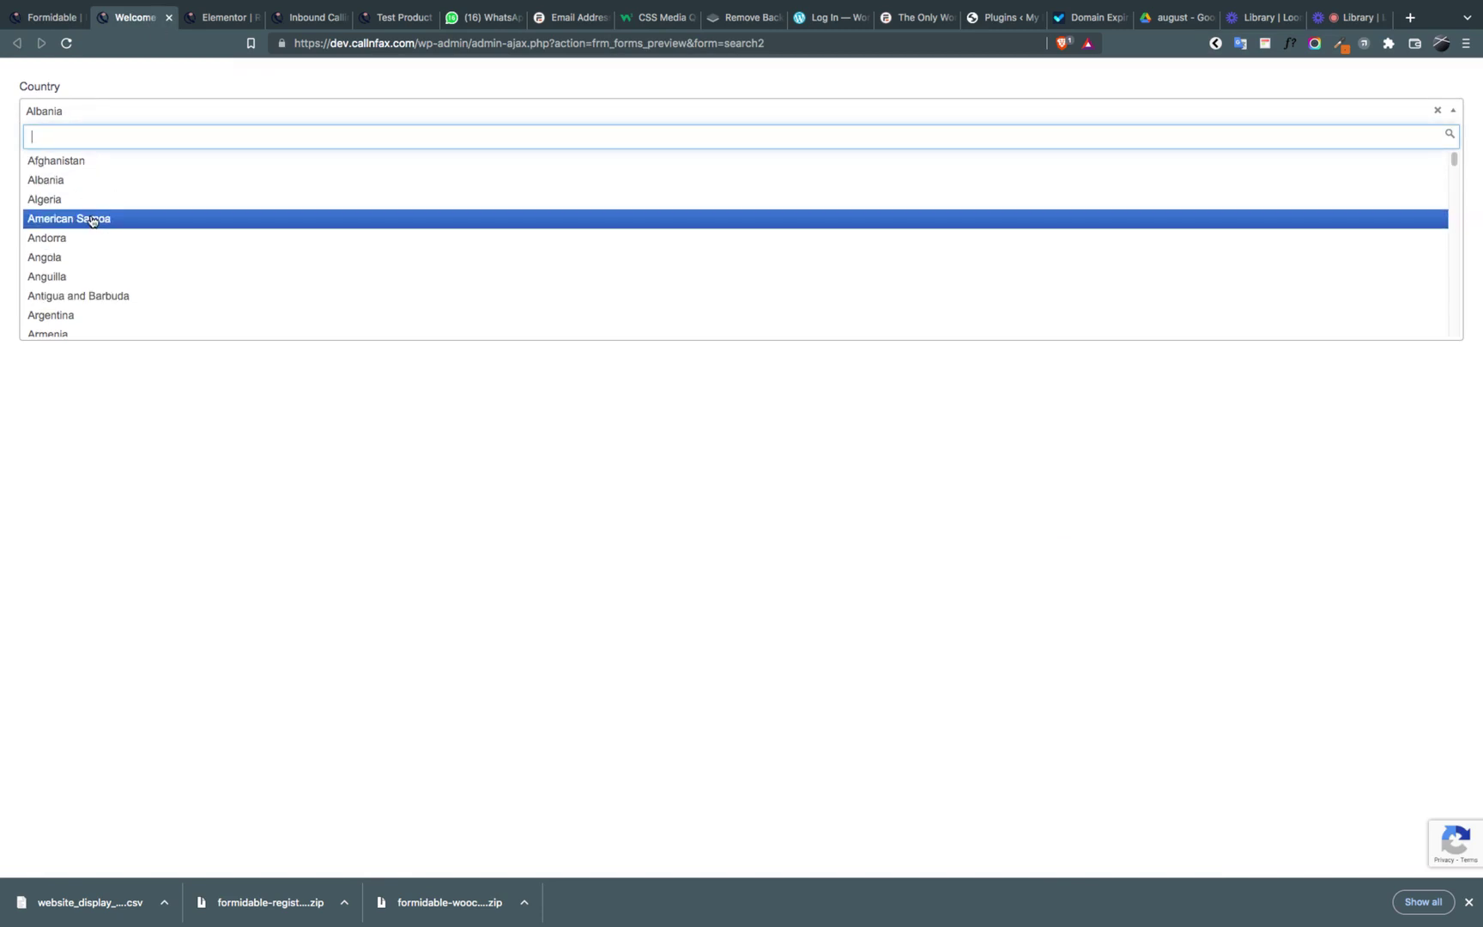
scroll(93, 227, "down", 1)
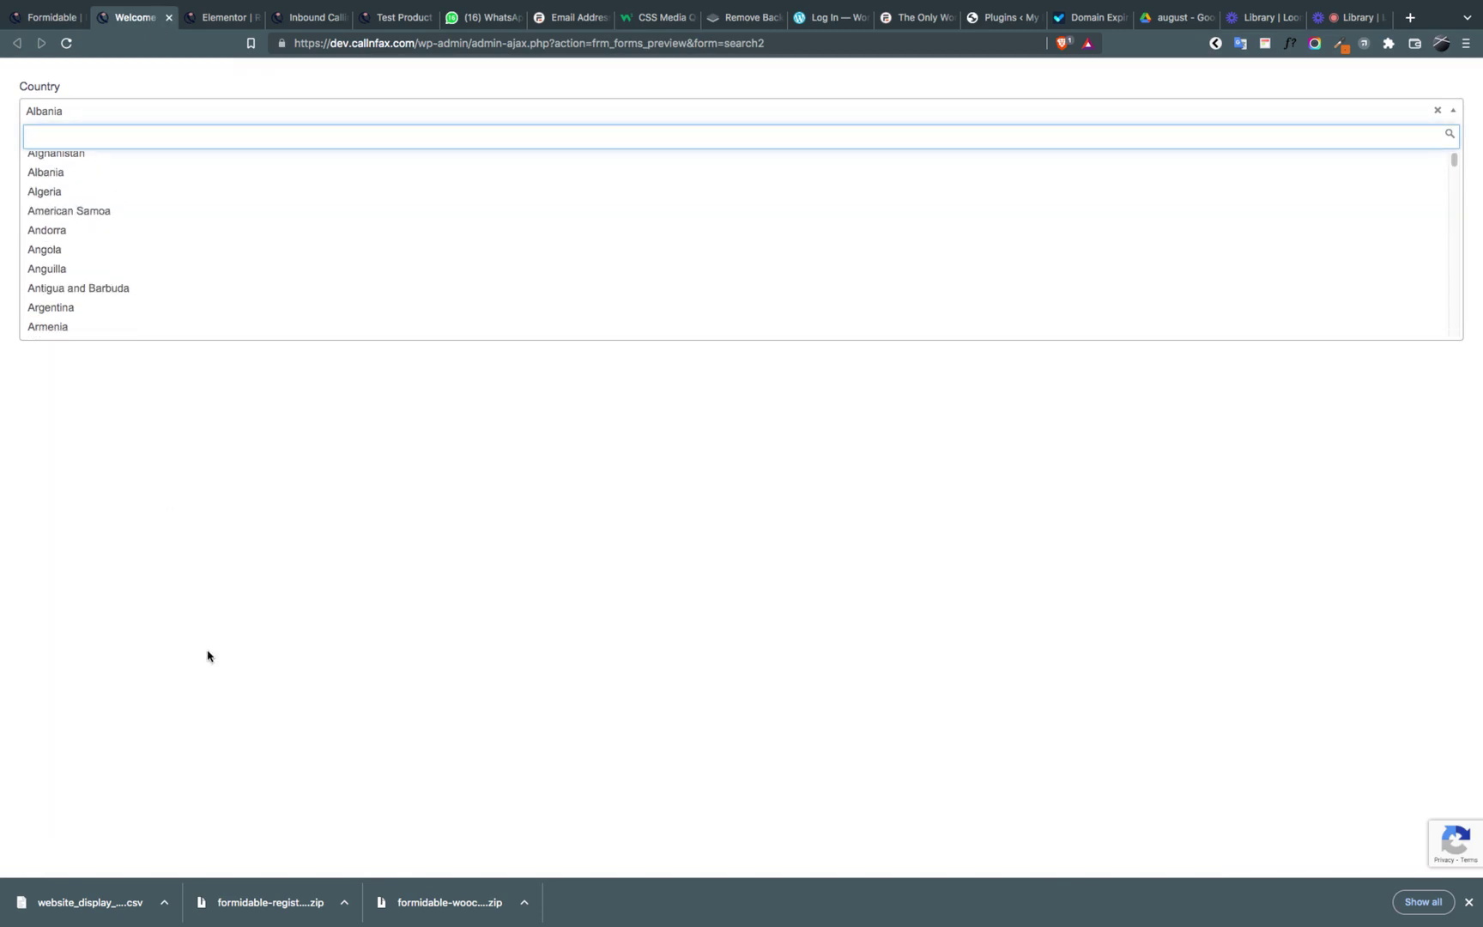
left_click(208, 556)
left_click(132, 120)
left_click(222, 570)
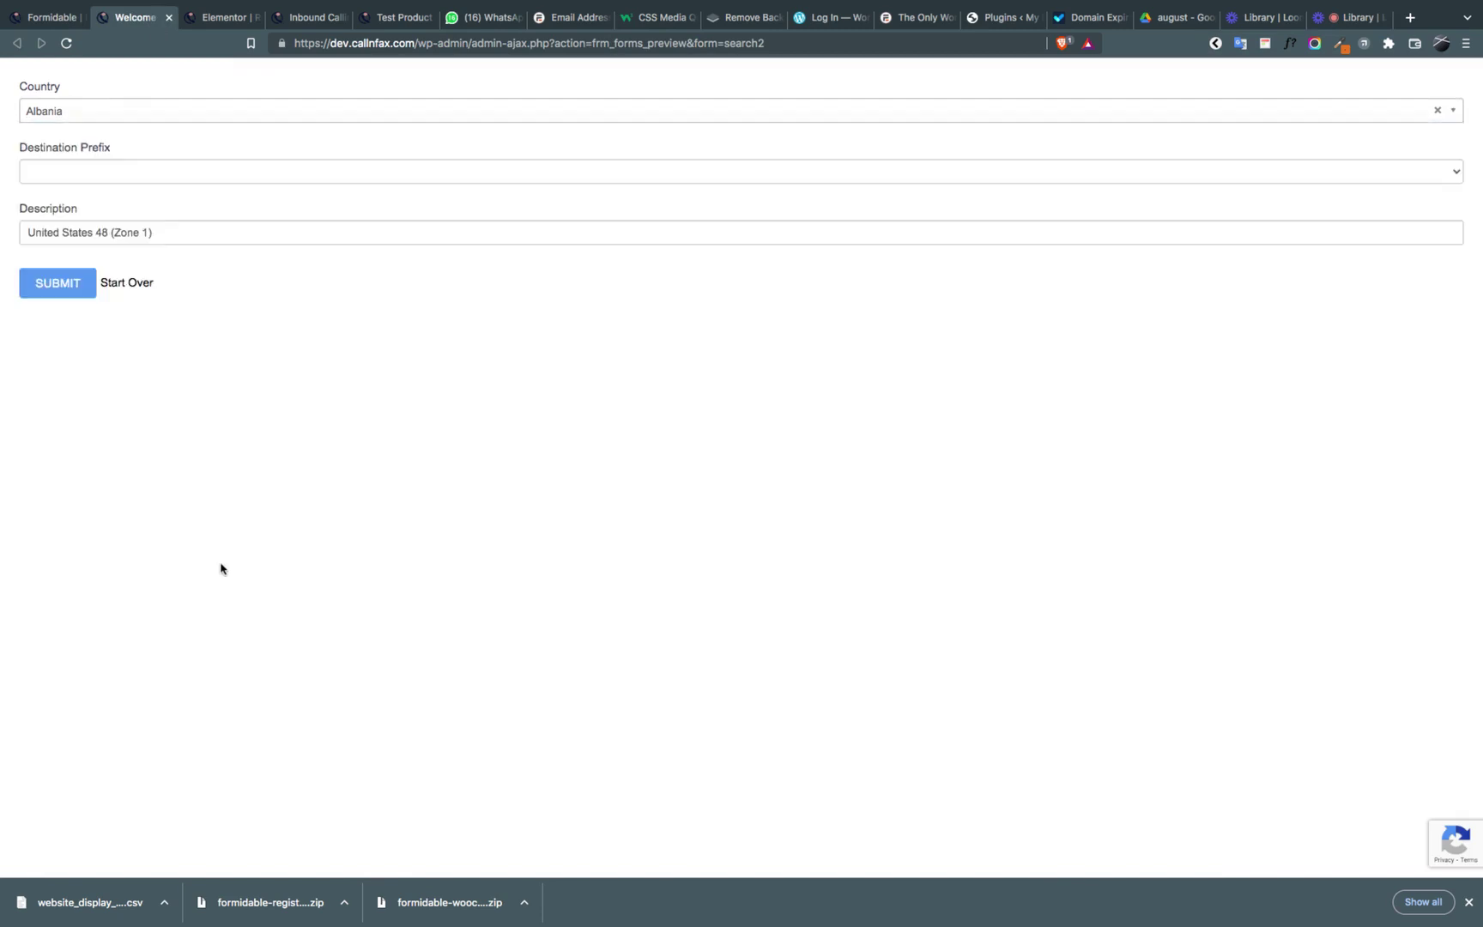
left_click(185, 117)
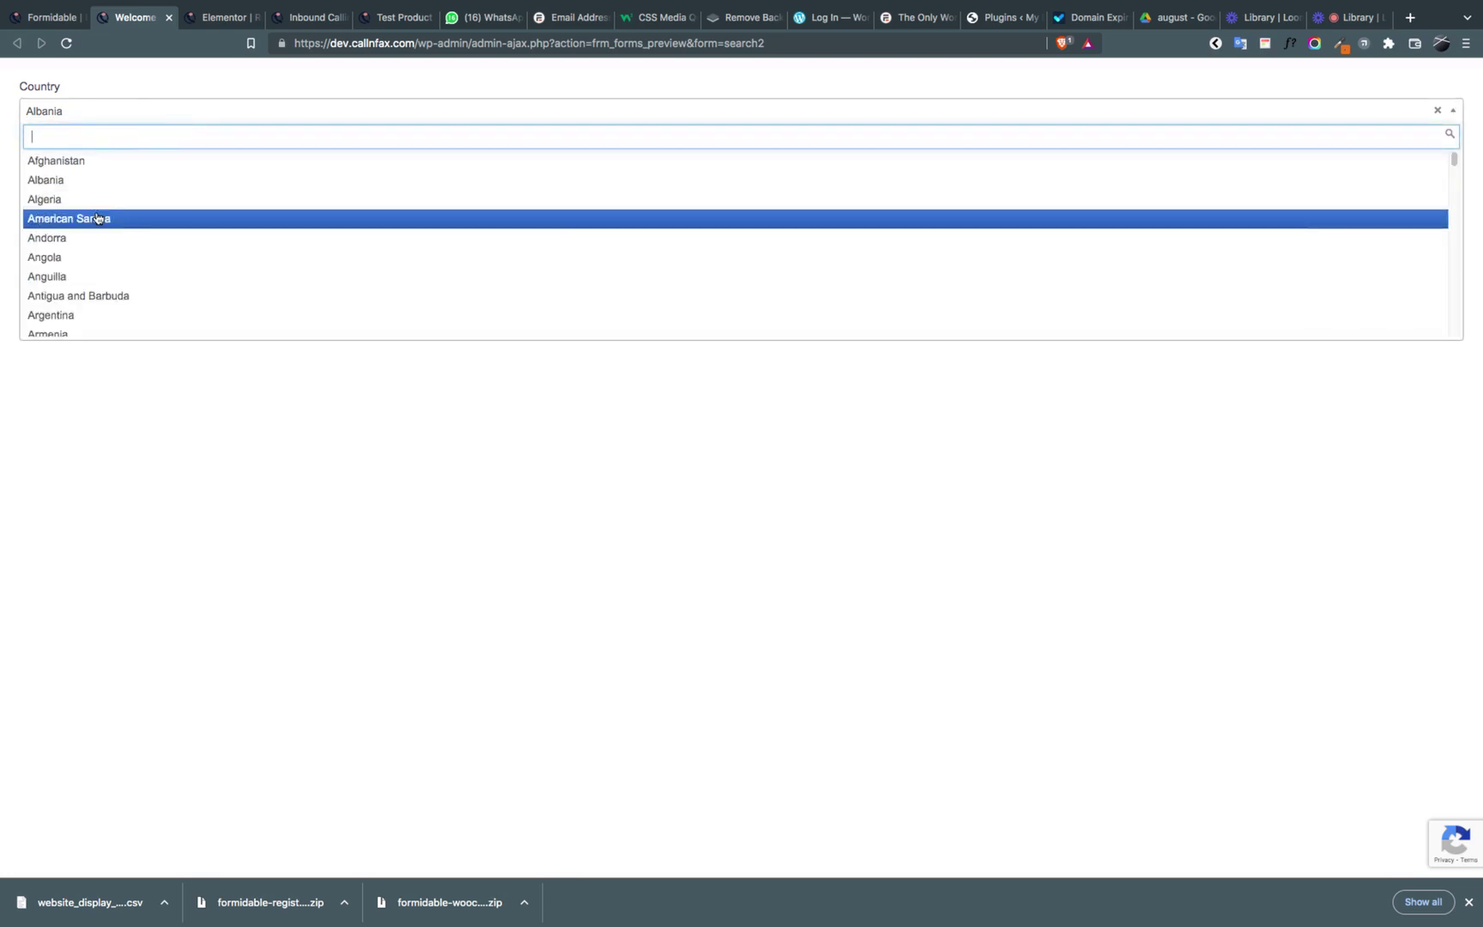
left_click(93, 182)
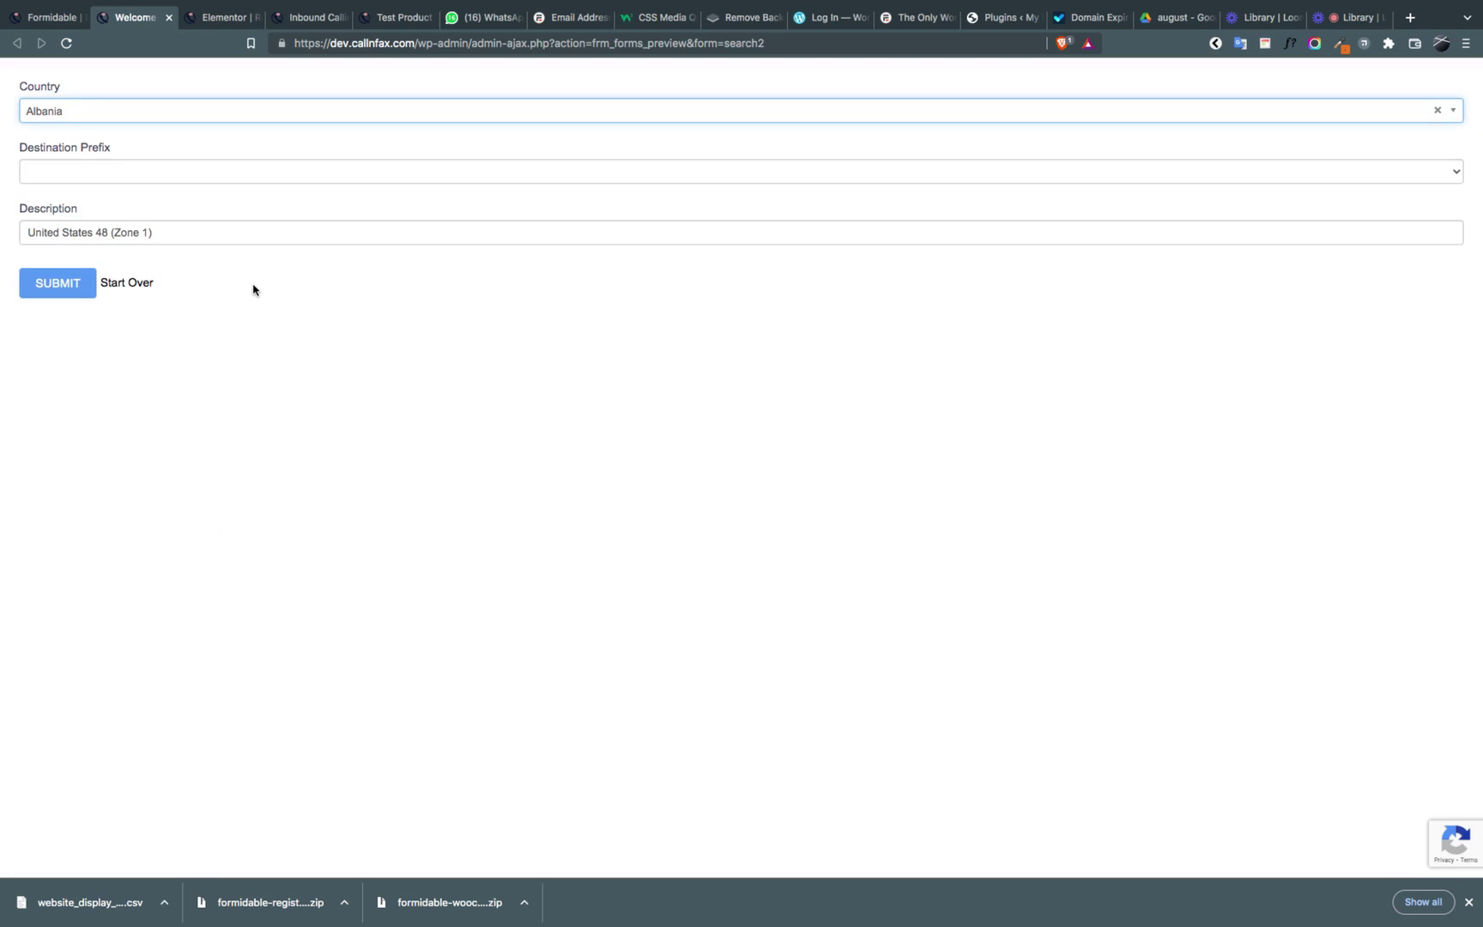
Choose Destination Prefix 355 and check that Description shows Albania.
left_click(221, 174)
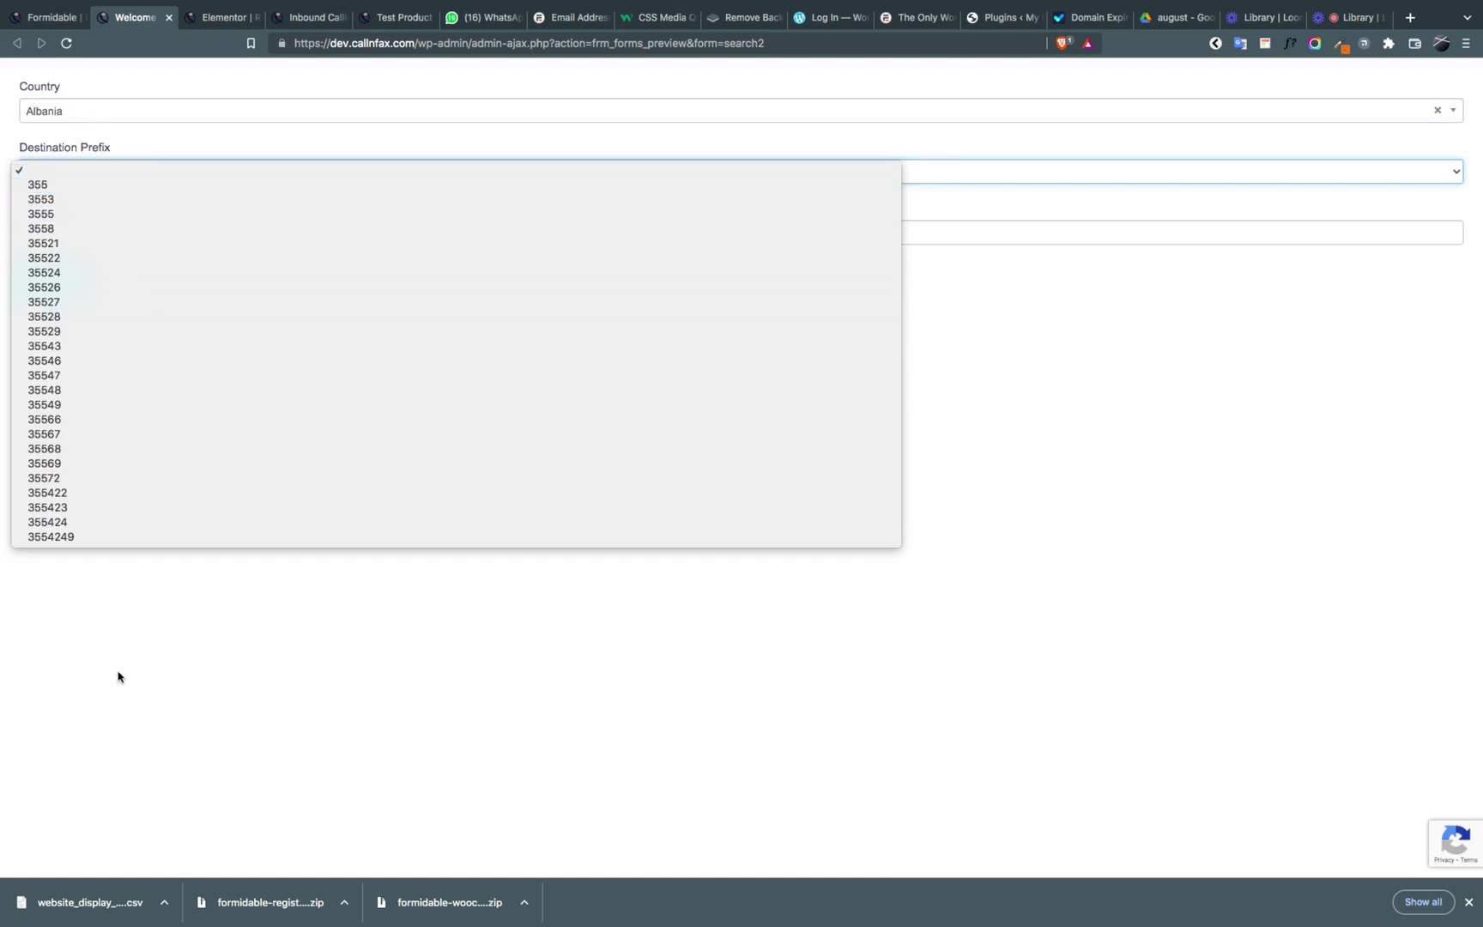
left_click(132, 698)
left_click(87, 179)
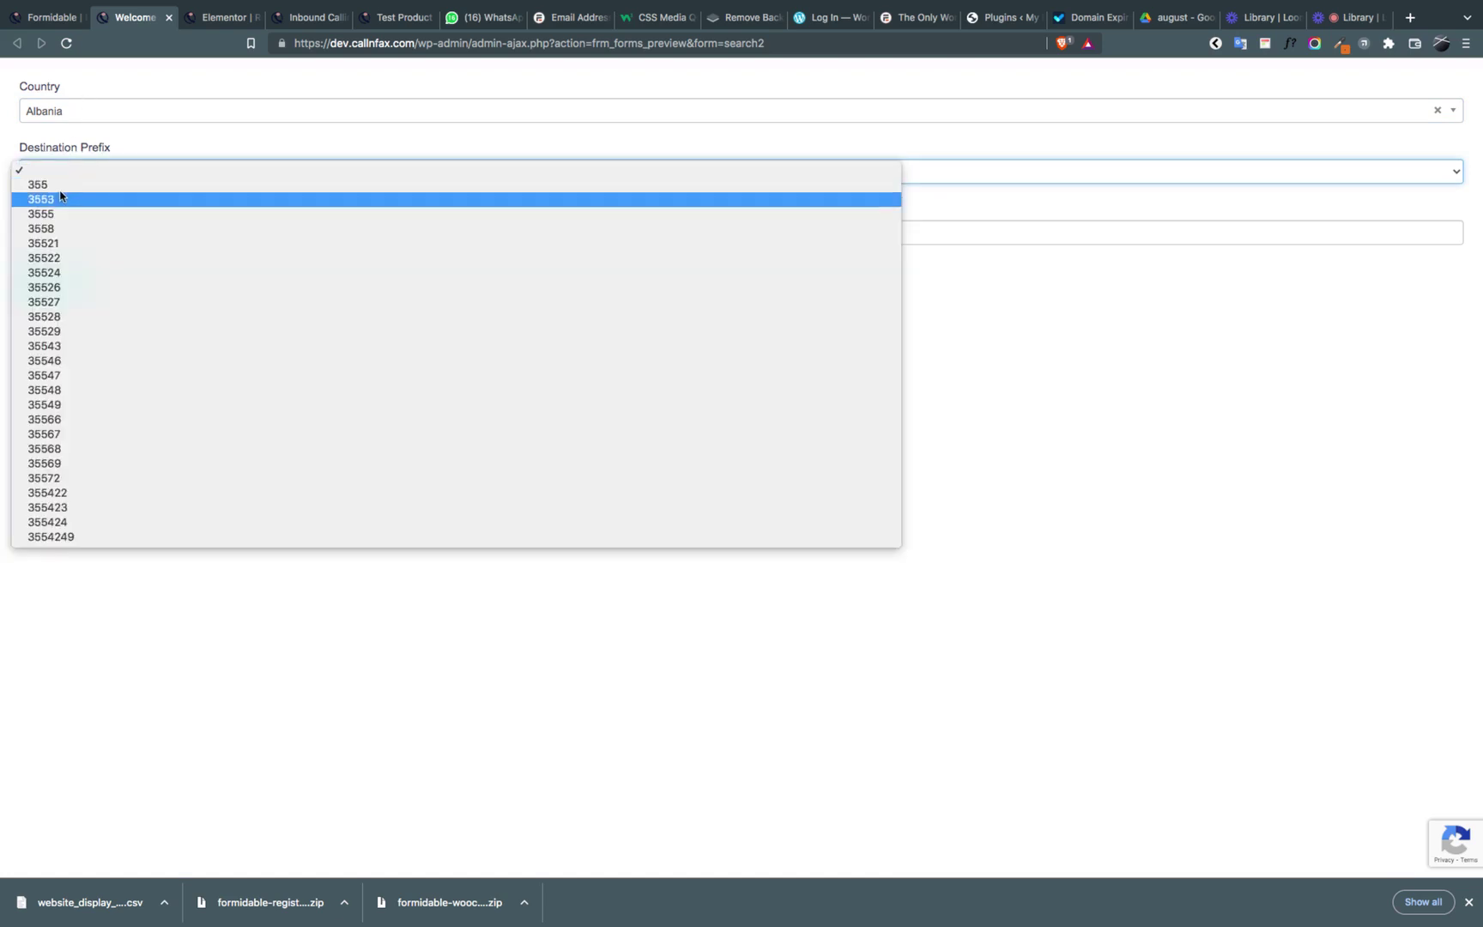
left_click(54, 186)
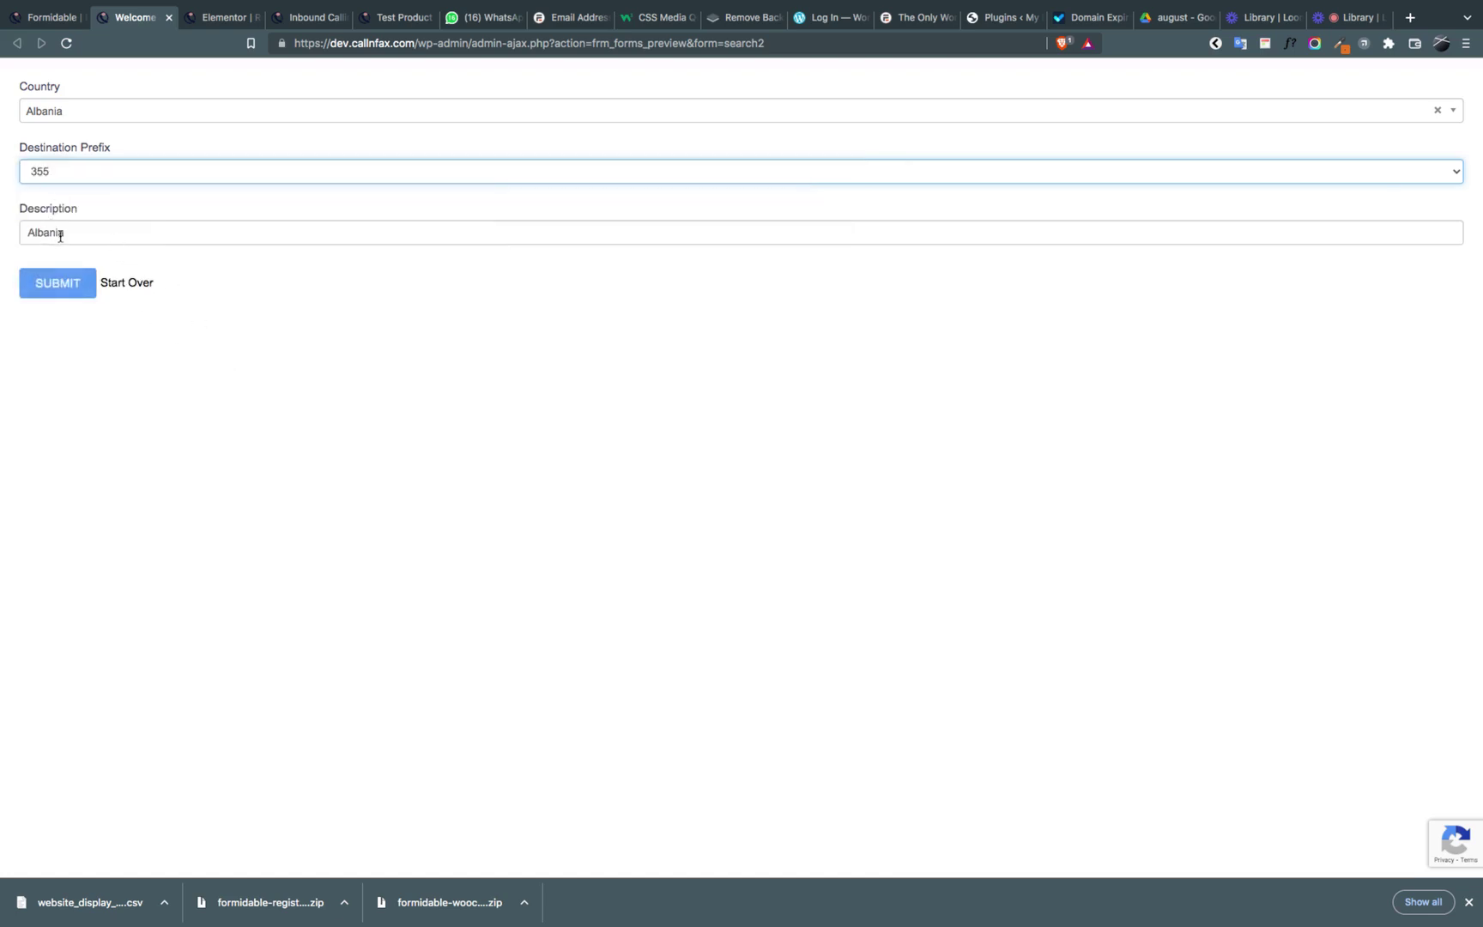
left_click(105, 232)
double_click(108, 233)
left_click(86, 232)
double_click(86, 233)
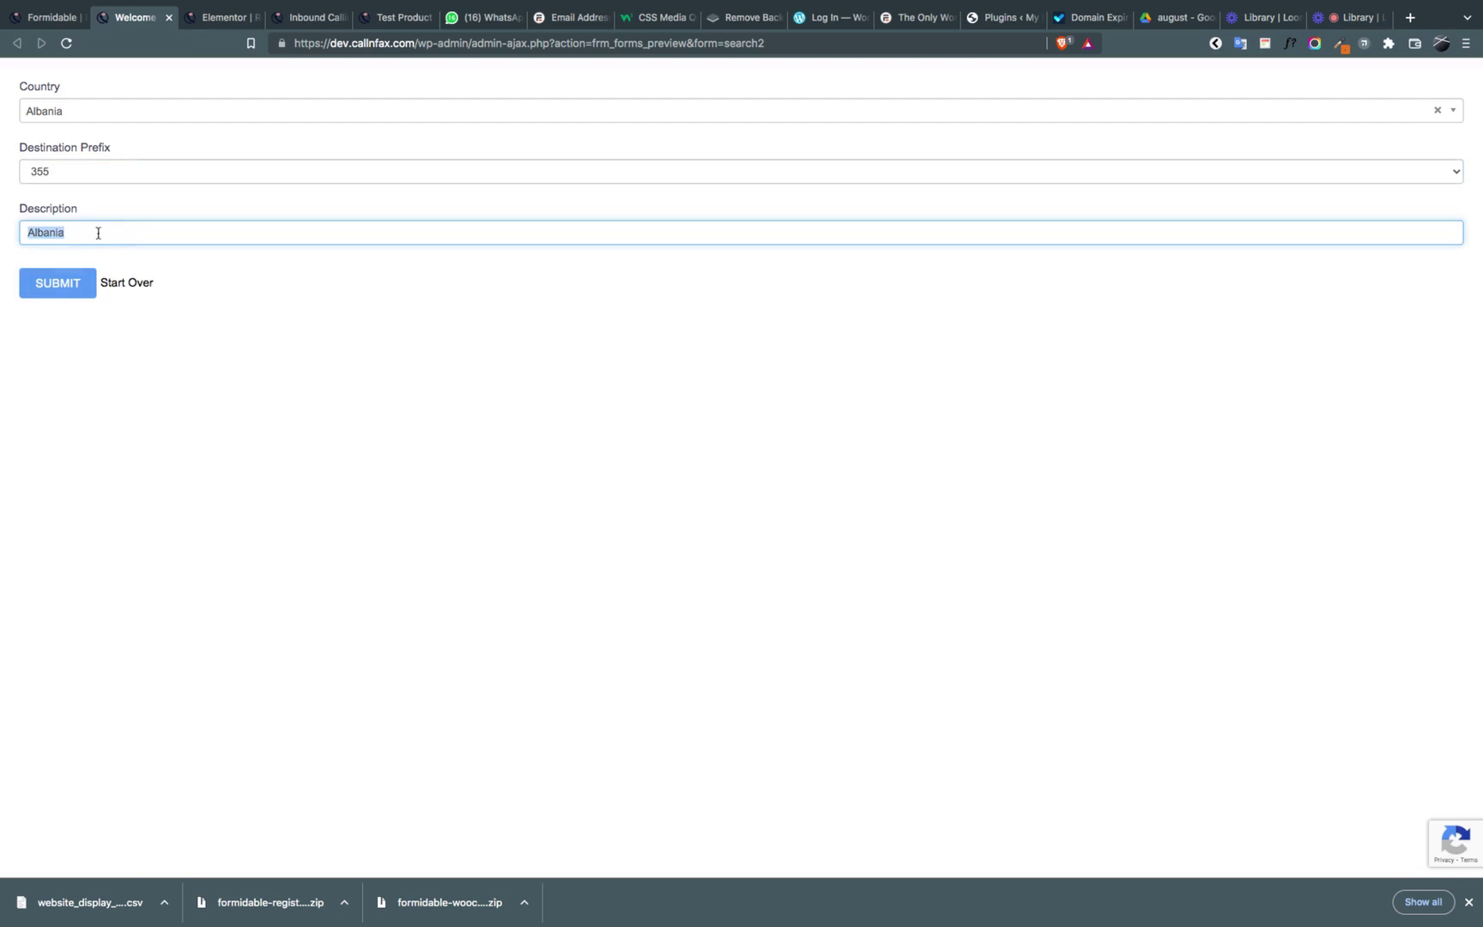
left_click(97, 233)
Try prefixes 3555 (Description AMC) and 35527, checking the Description each time.
left_click(167, 180)
left_click(120, 202)
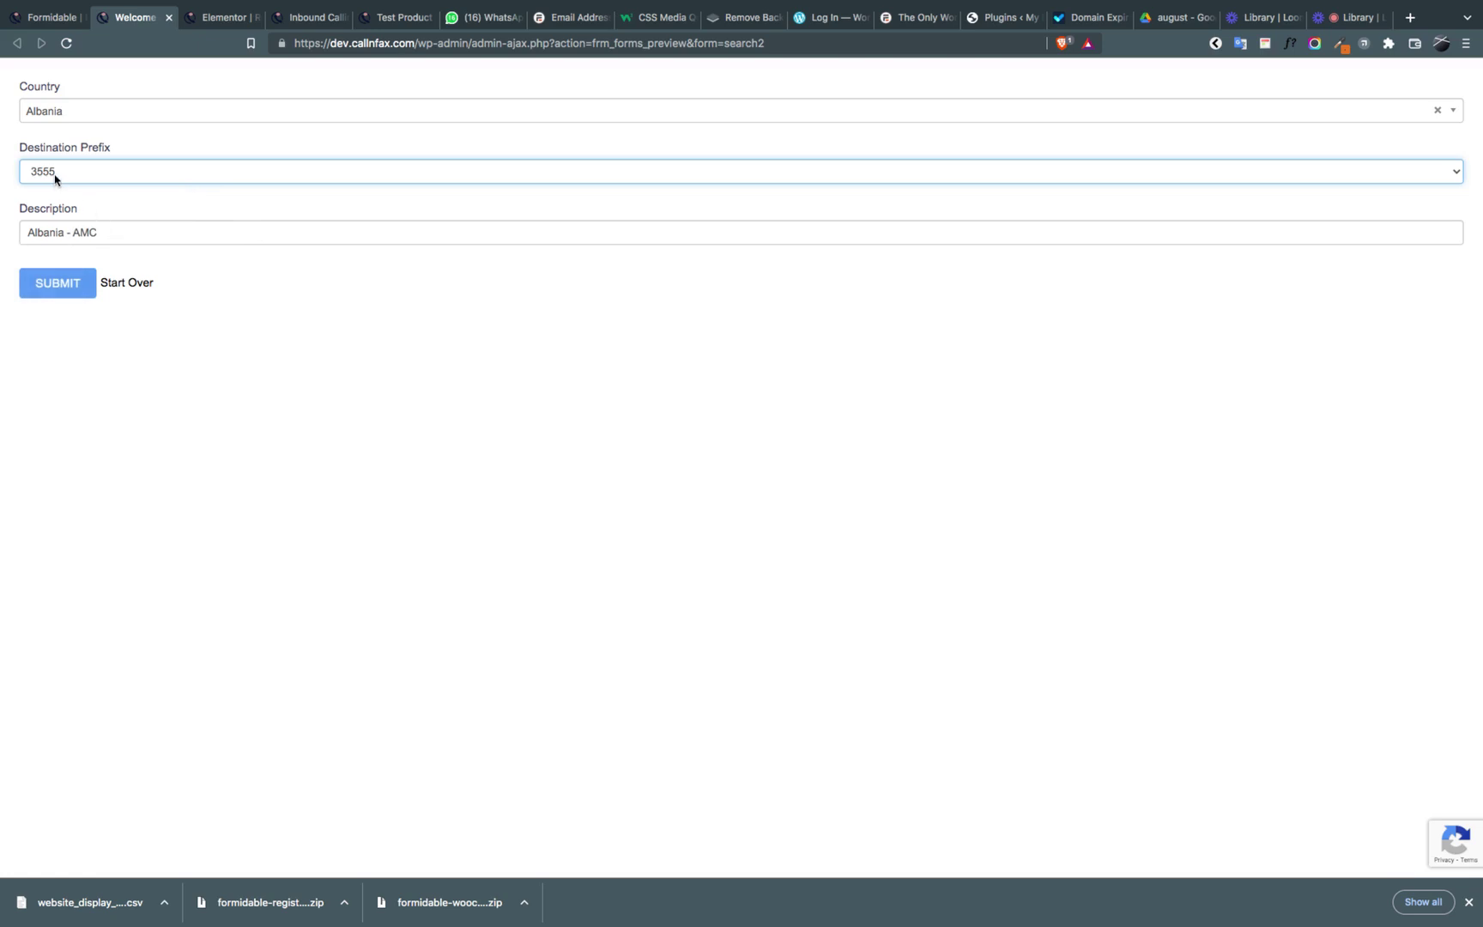
double_click(86, 233)
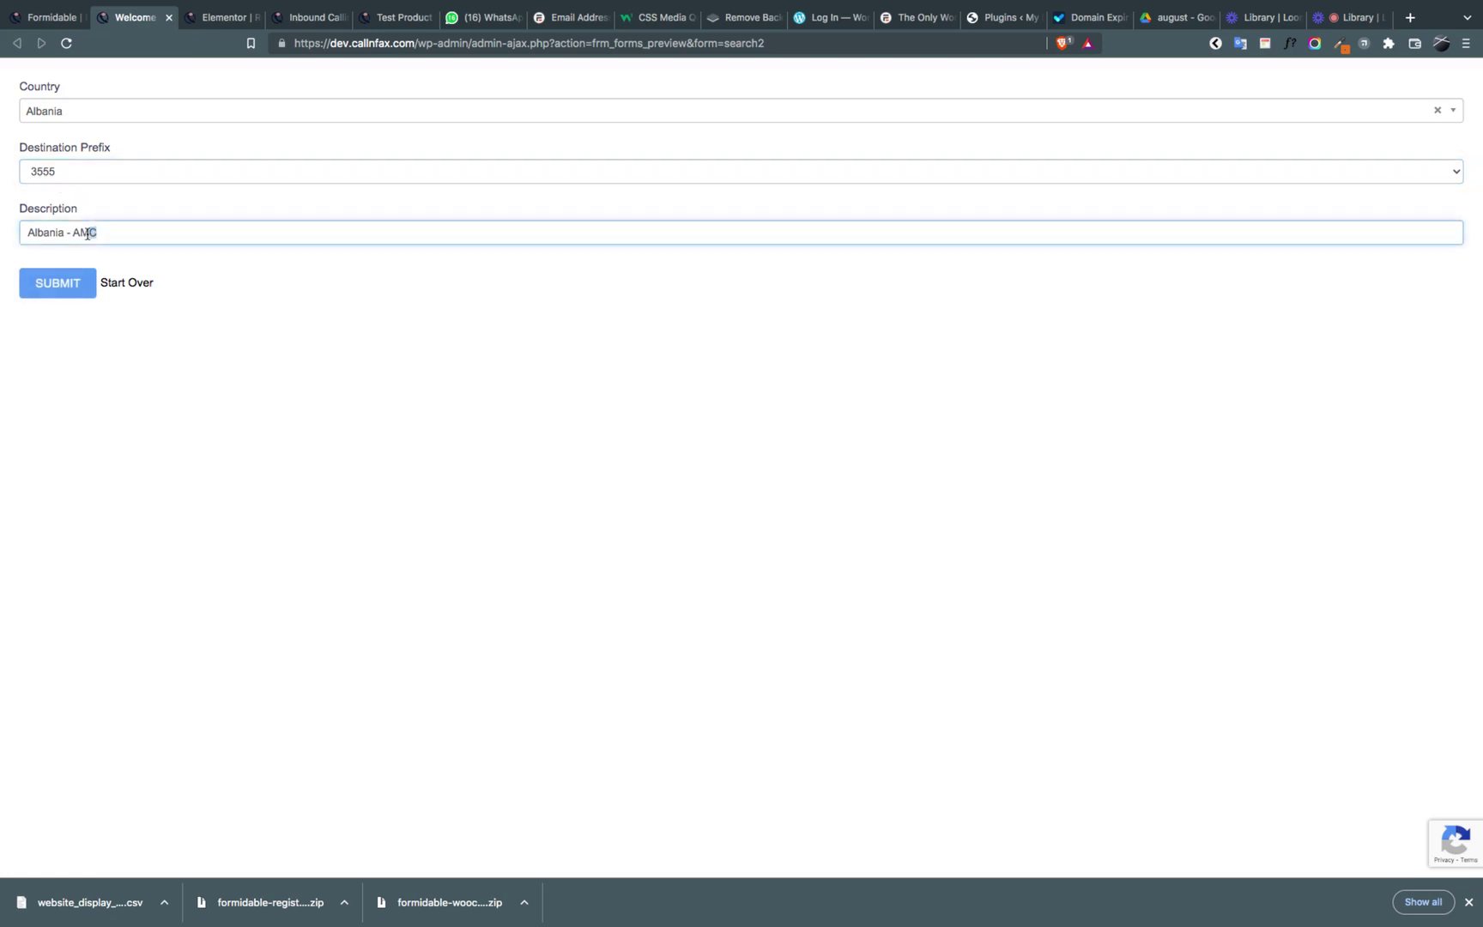
left_click(83, 180)
left_click(89, 261)
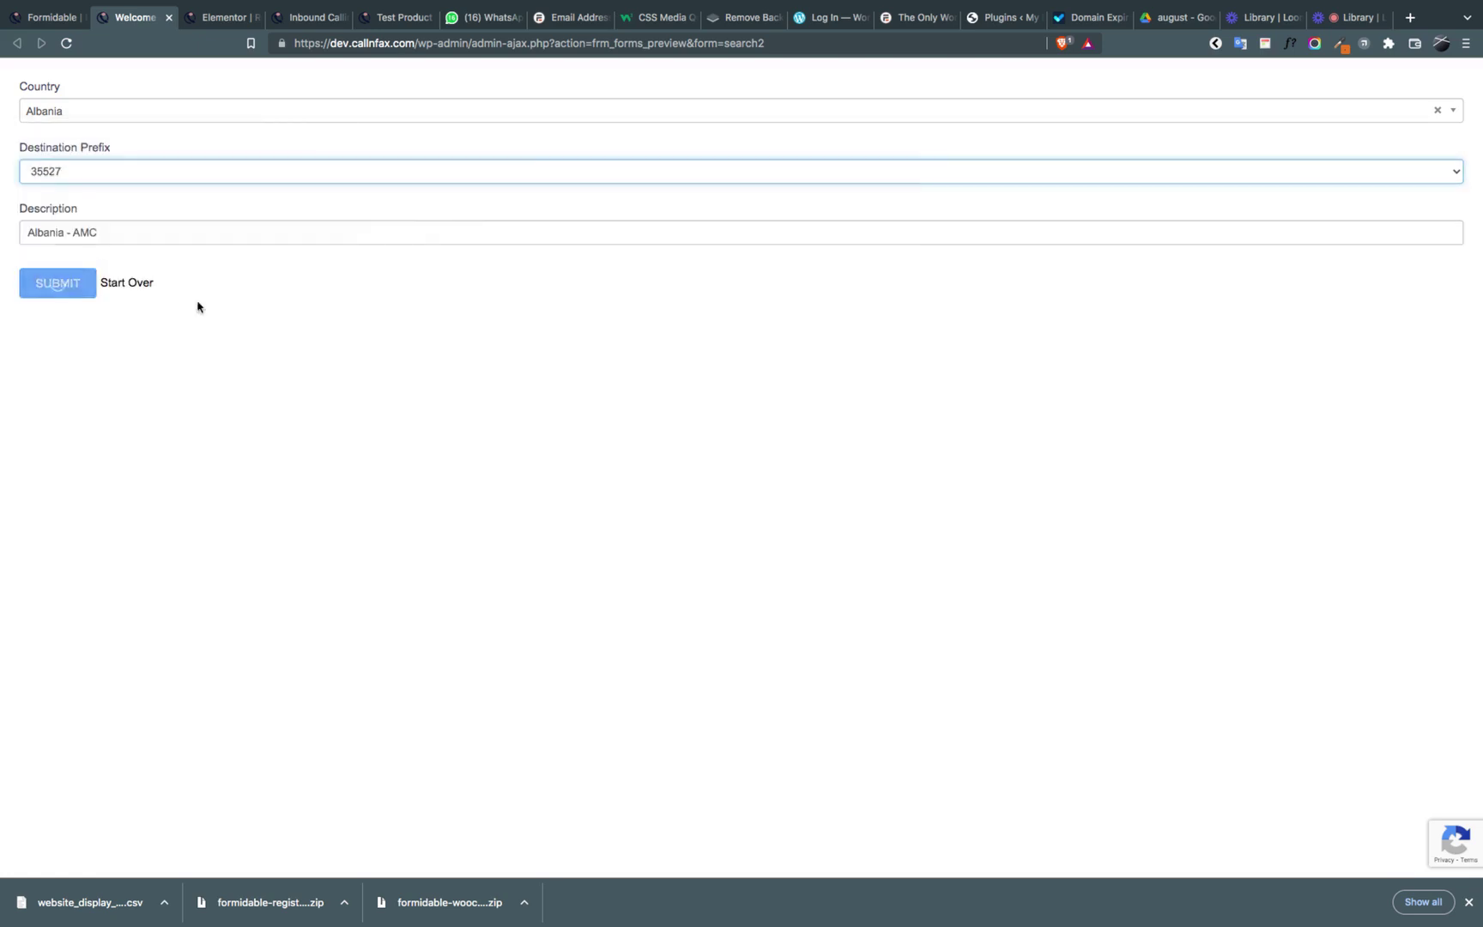
left_click(89, 238)
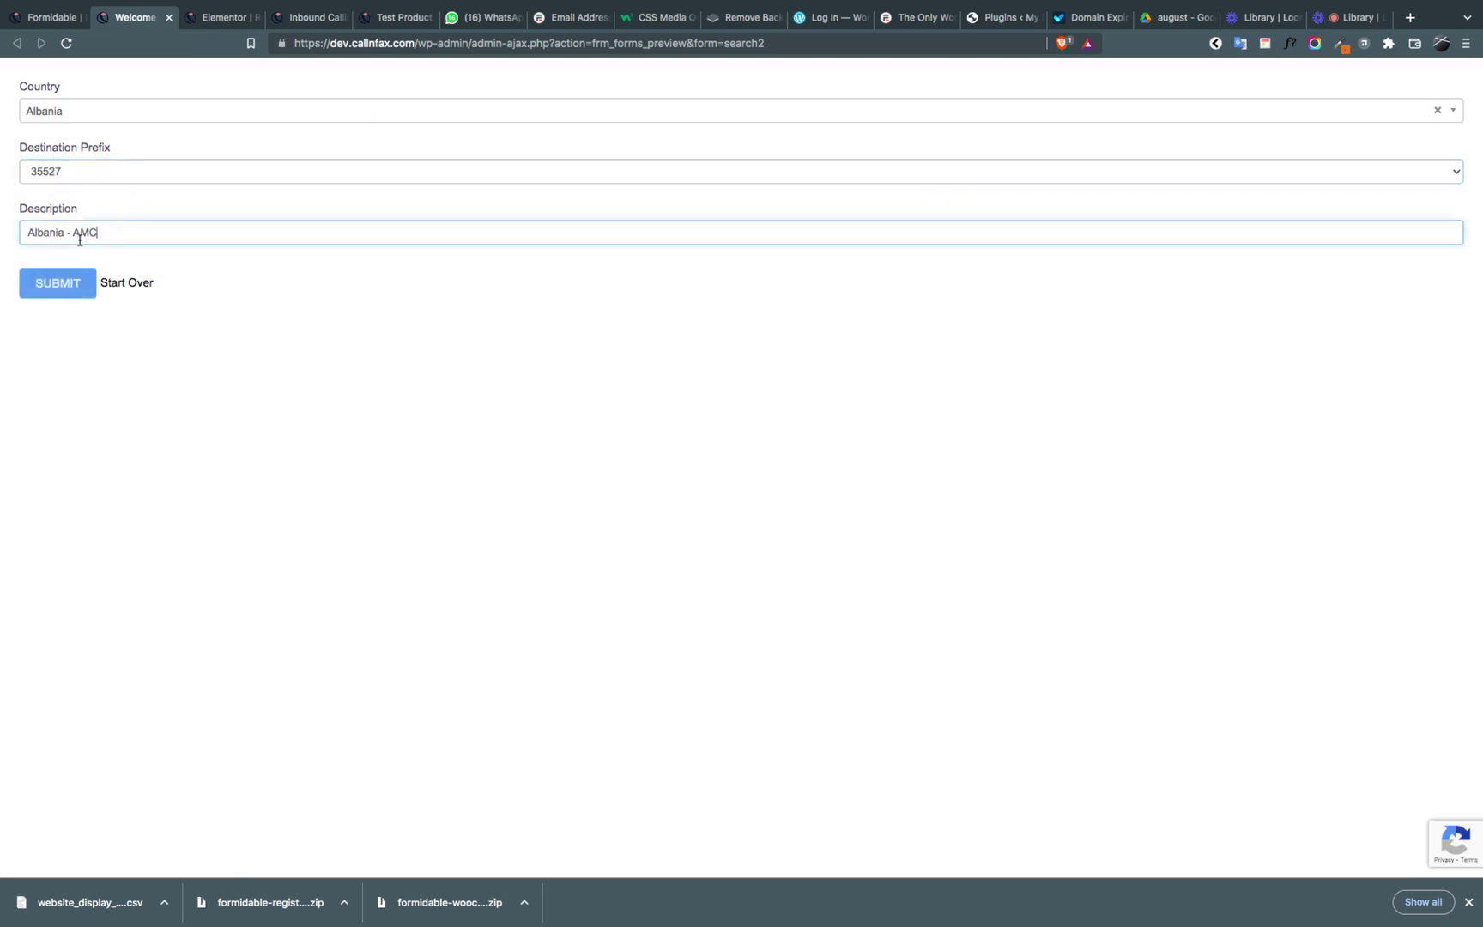
Switch the prefix to 35569 and confirm Description reads Albania - Mobile.
left_click(96, 179)
key("Escape")
key("Down")
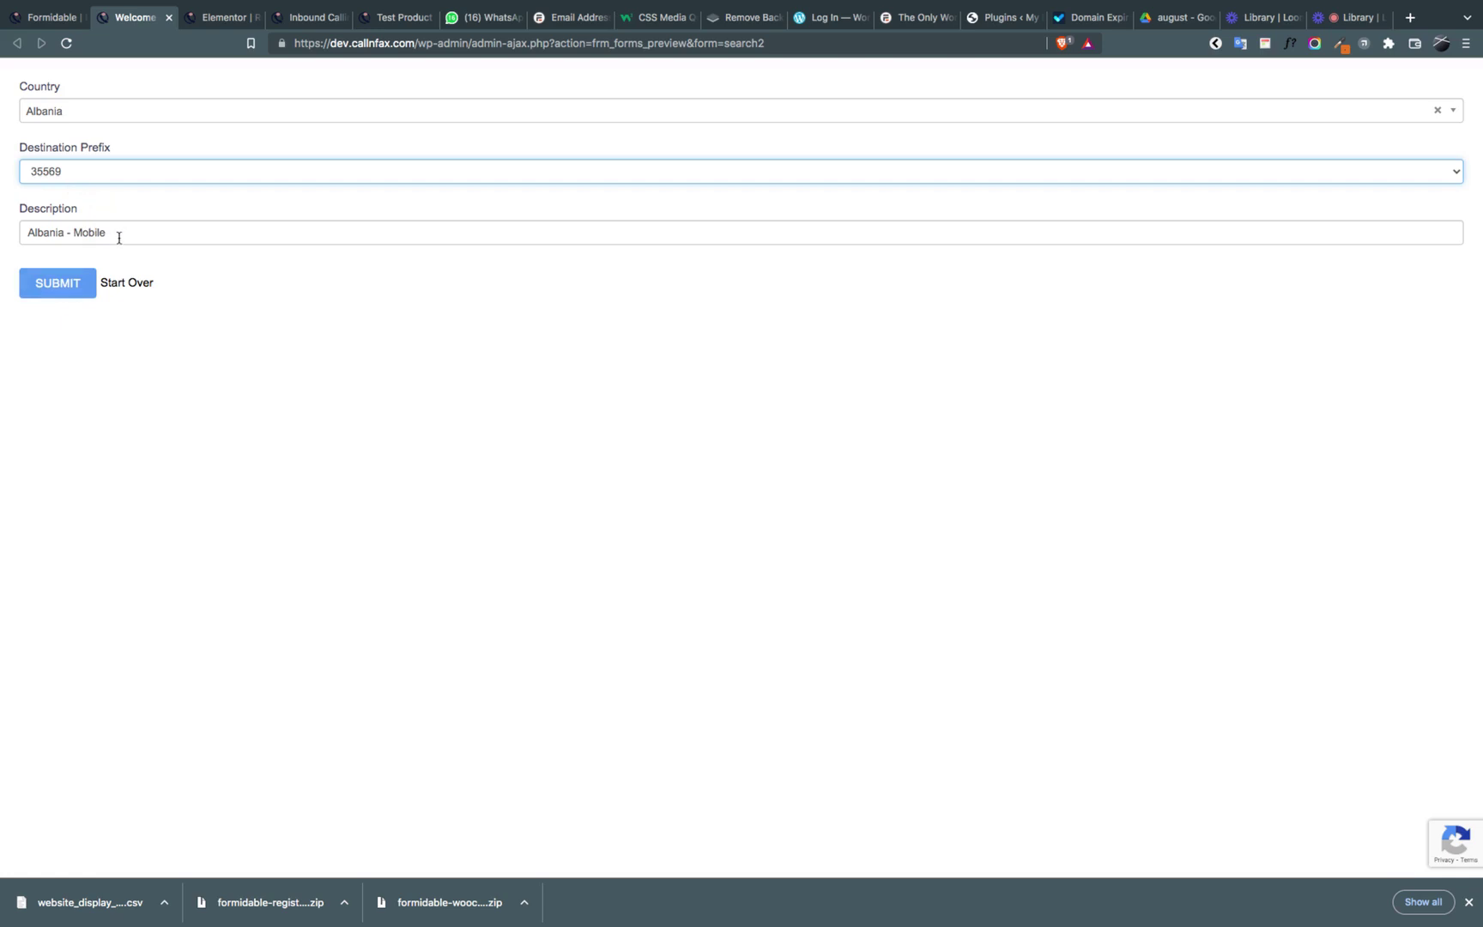
left_click_drag(107, 234, 37, 234)
left_click(355, 467)
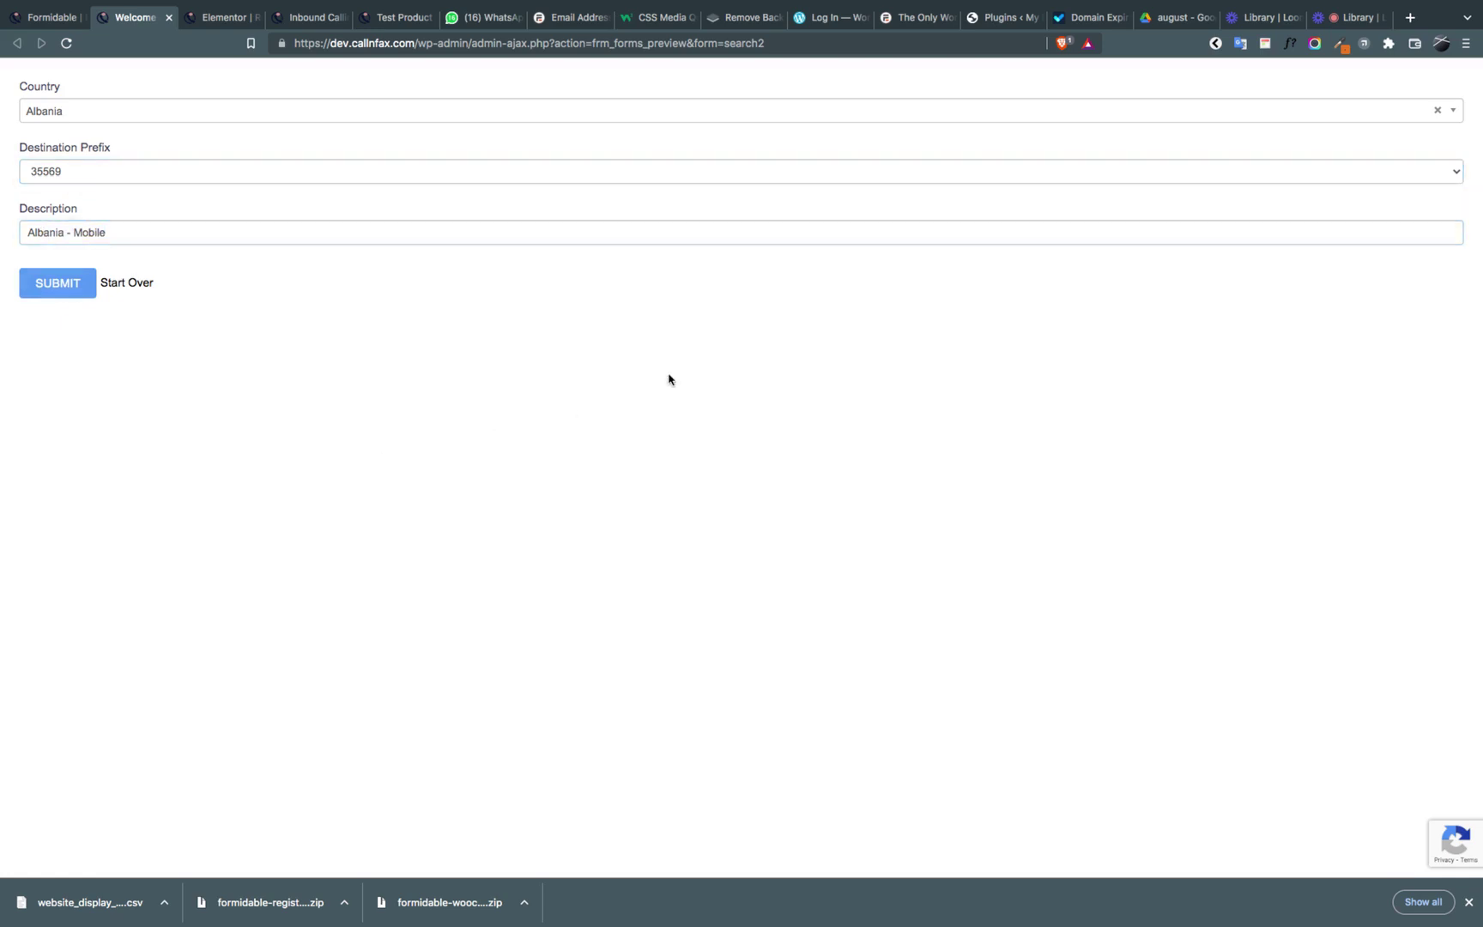
left_click(50, 17)
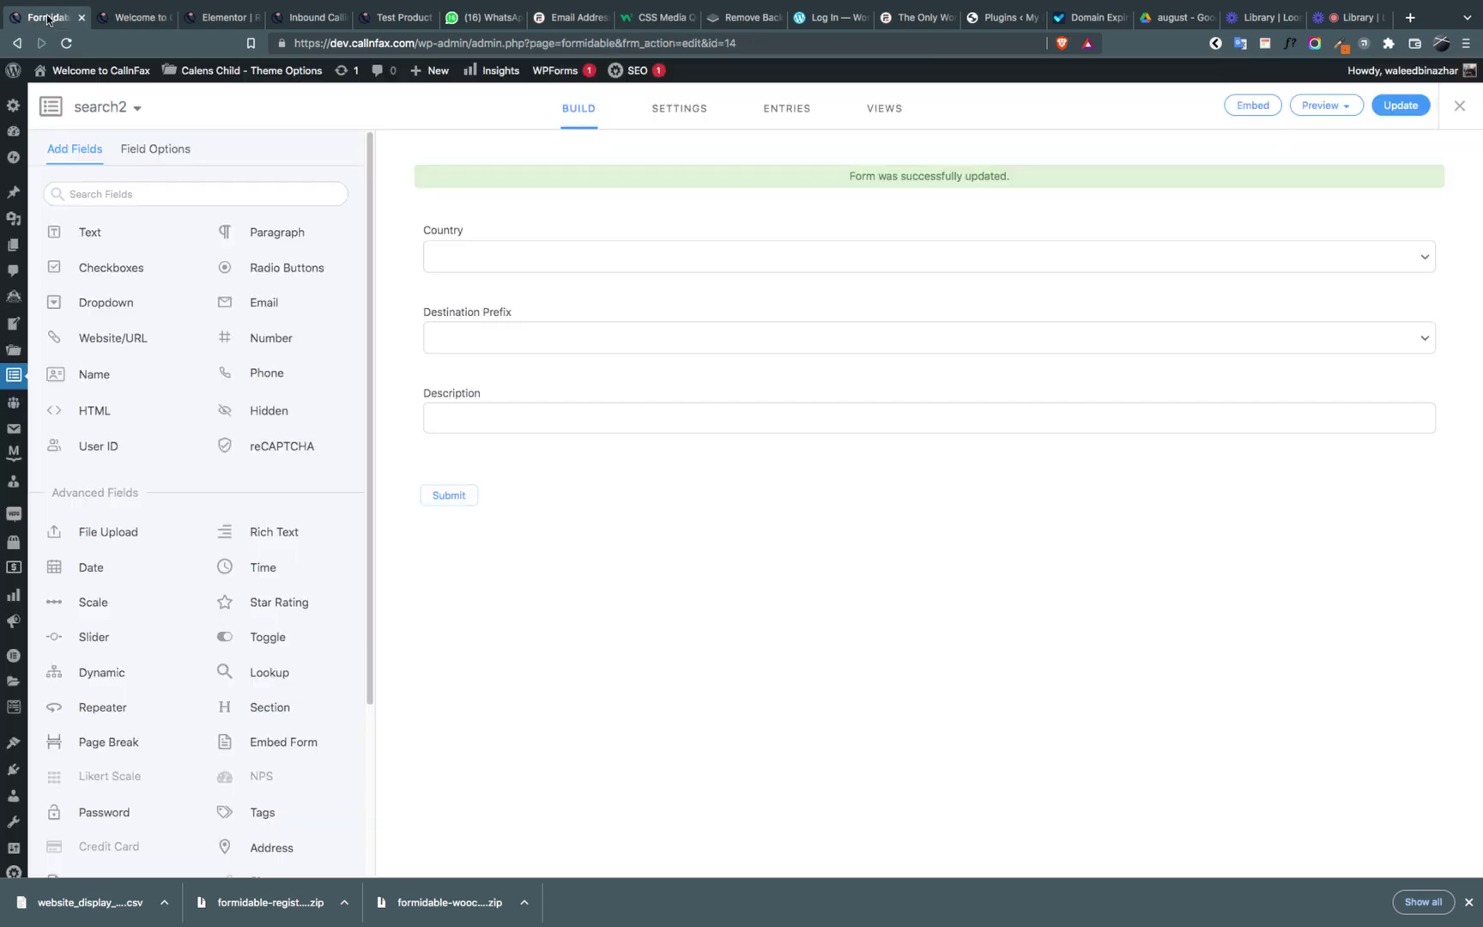
Drag a Text field below Description, after checking the rate CSV in Google Drive.
left_click(583, 405)
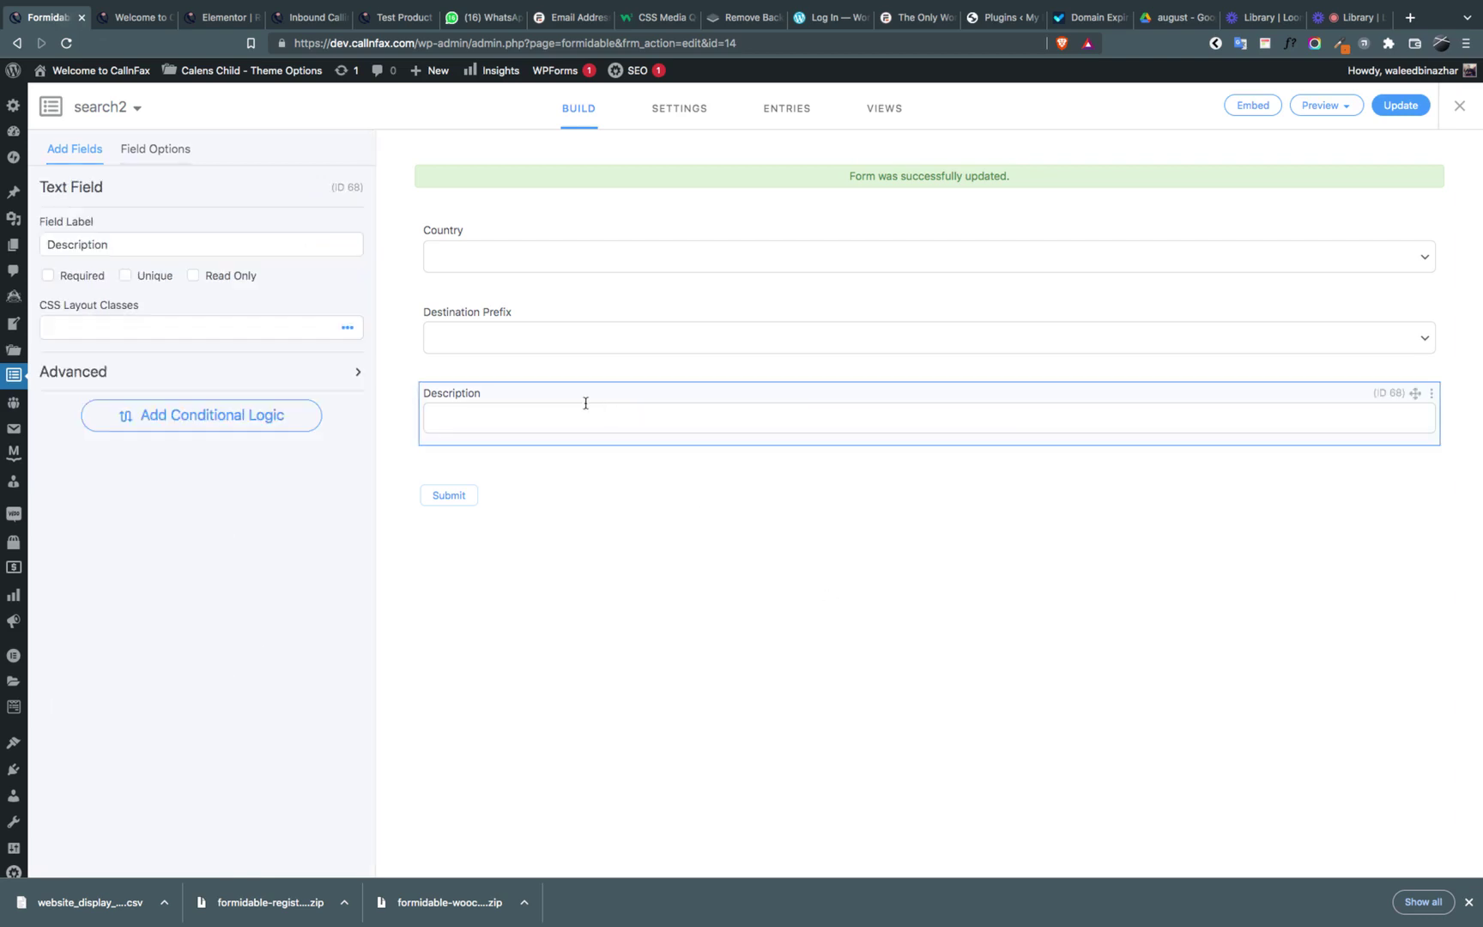
left_click(264, 373)
left_click(77, 150)
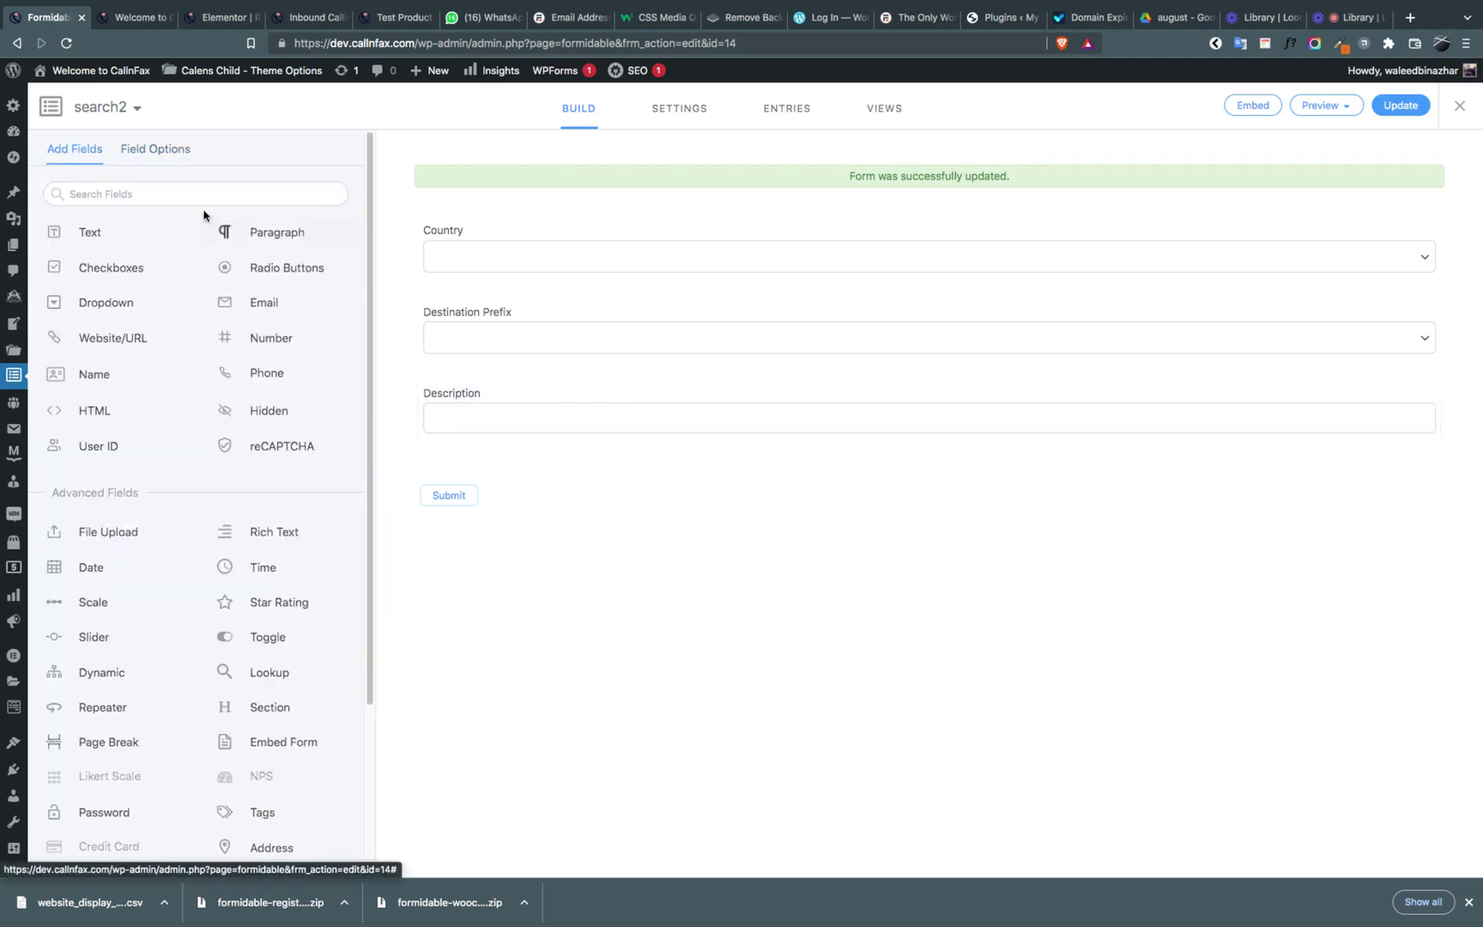
left_click_drag(193, 233, 711, 464)
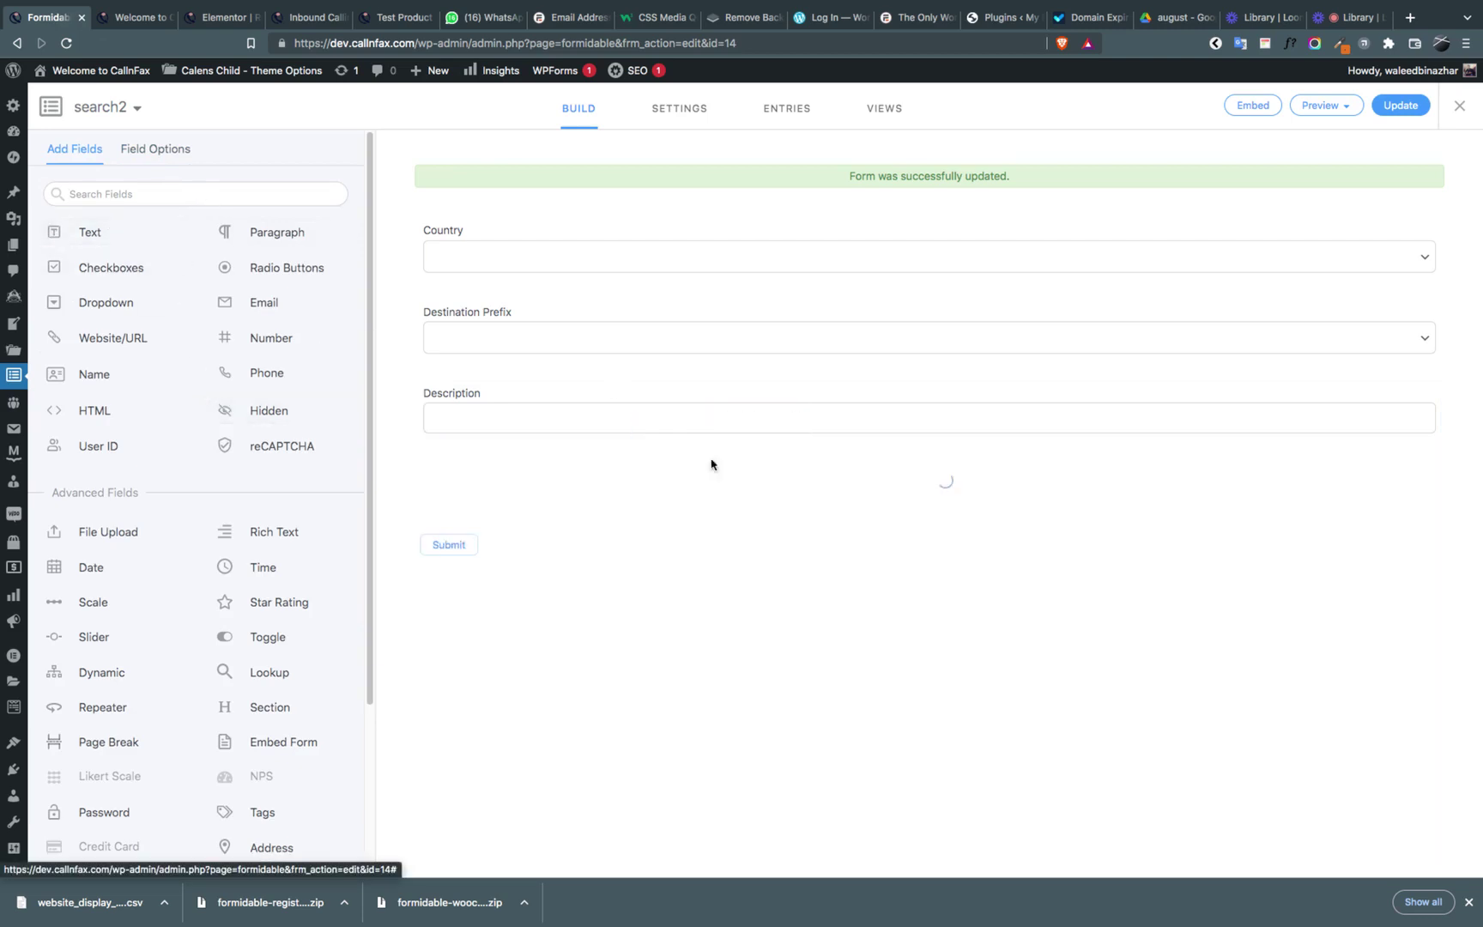
left_click(1174, 17)
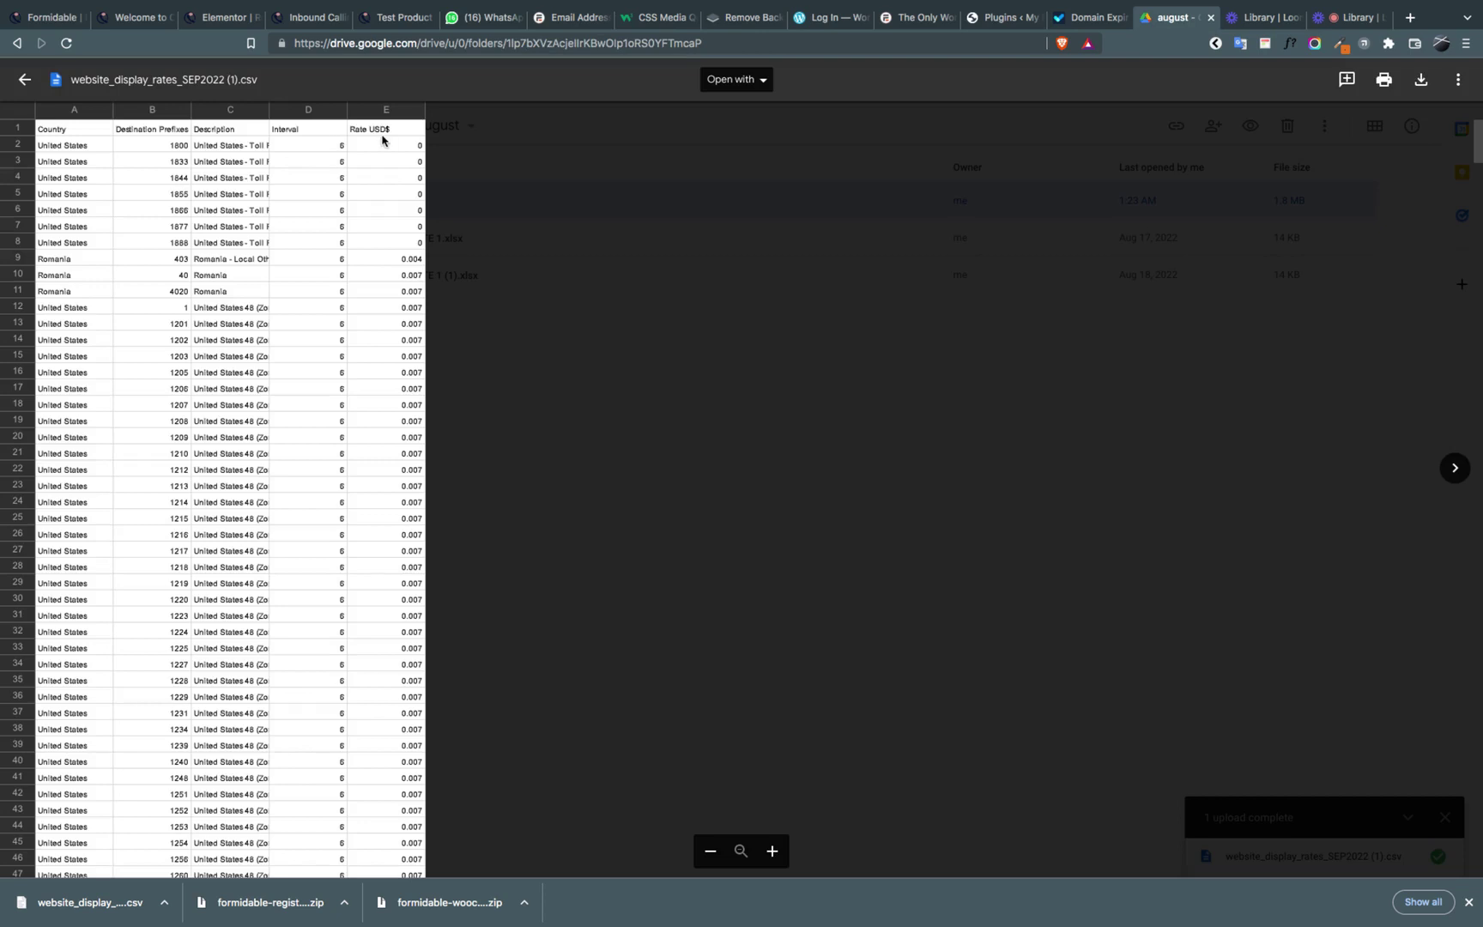
left_click(39, 15)
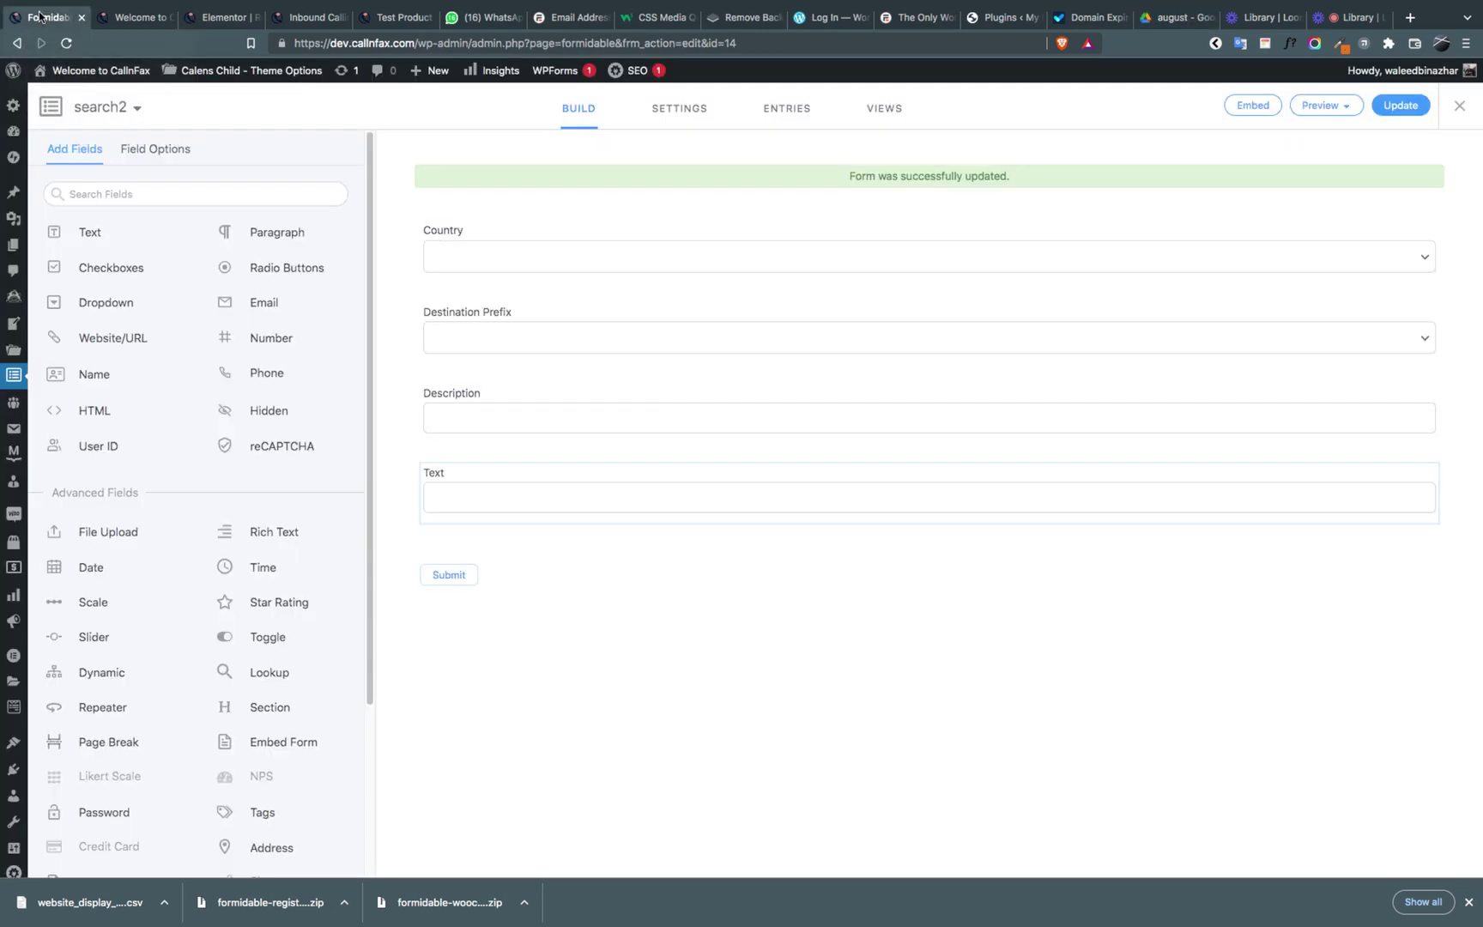
Label the new field 'rate' and make its default value a lookup.
left_click(530, 506)
double_click(172, 245)
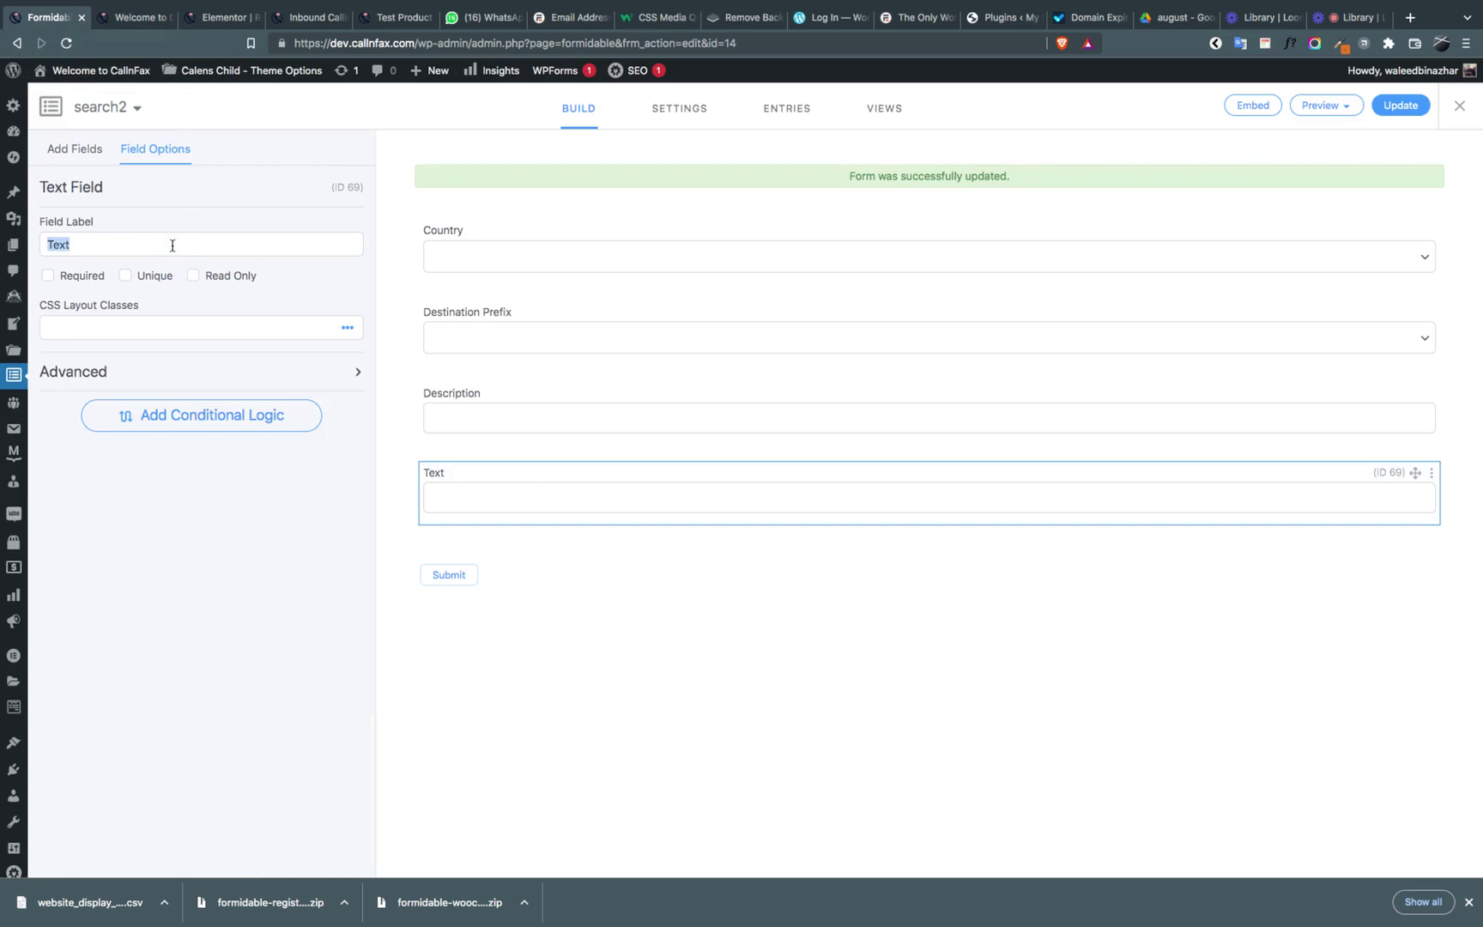
type("rate")
left_click(180, 372)
left_click(337, 411)
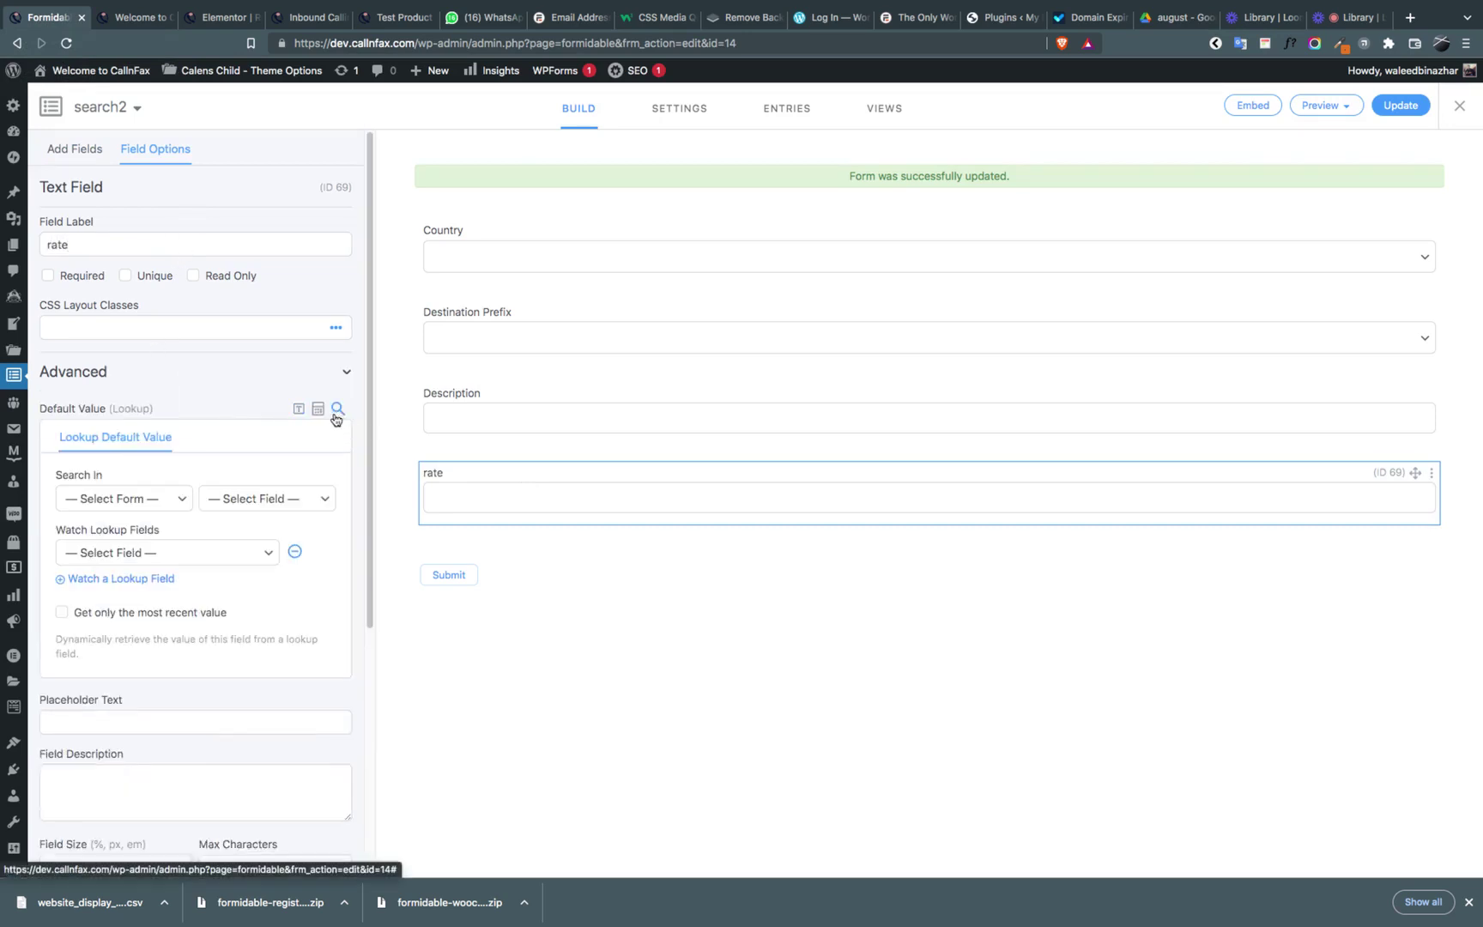
Have the lookup pull Entries 2's Rate, watching Destination Prefix, and save the form.
left_click(113, 500)
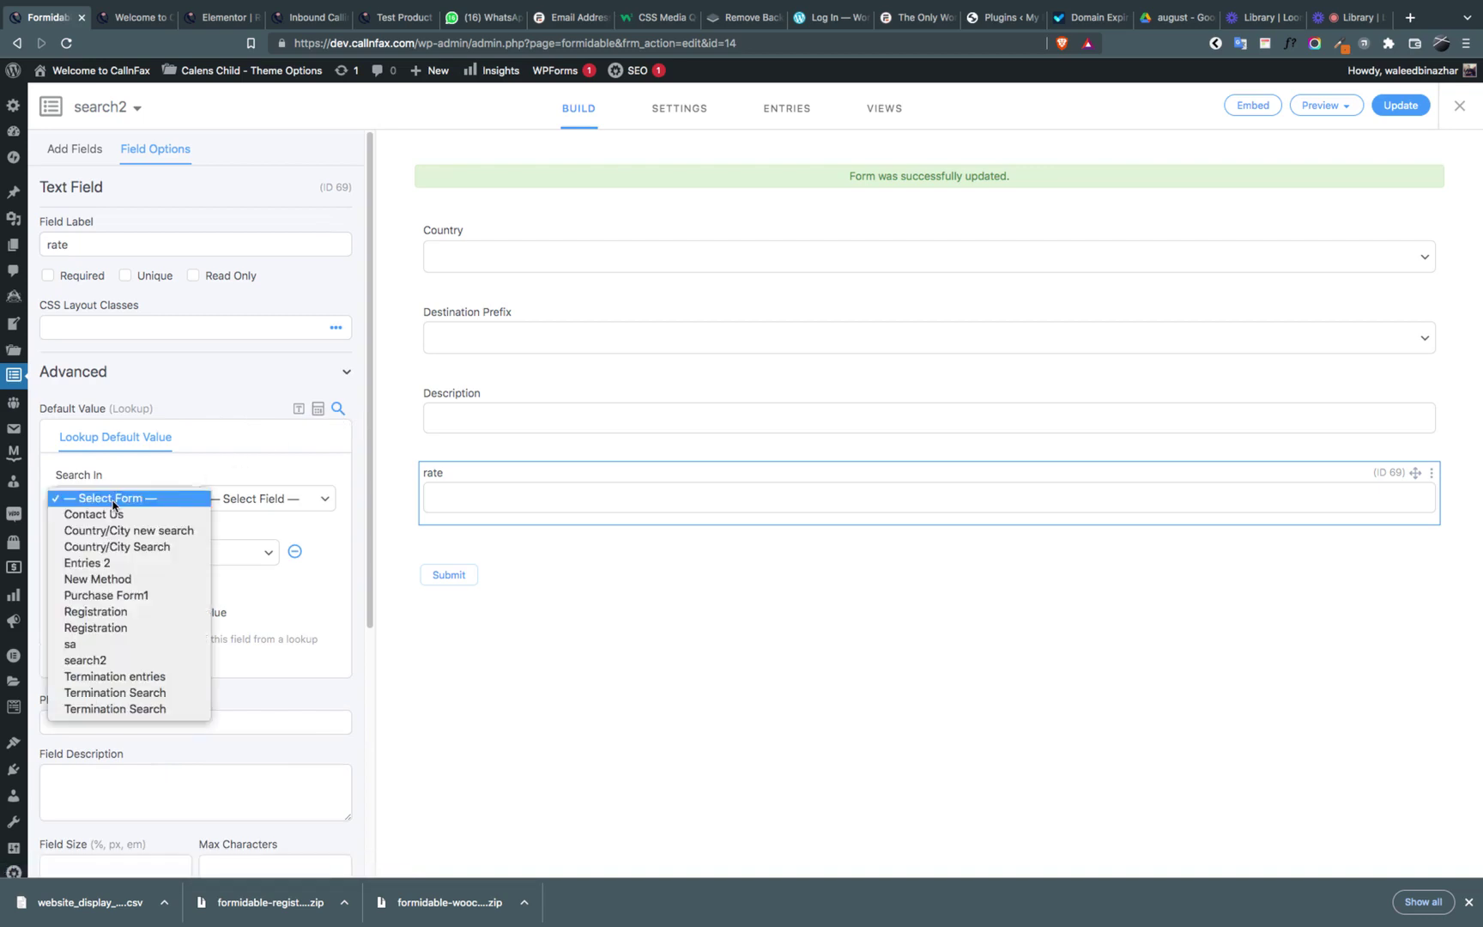
left_click(120, 563)
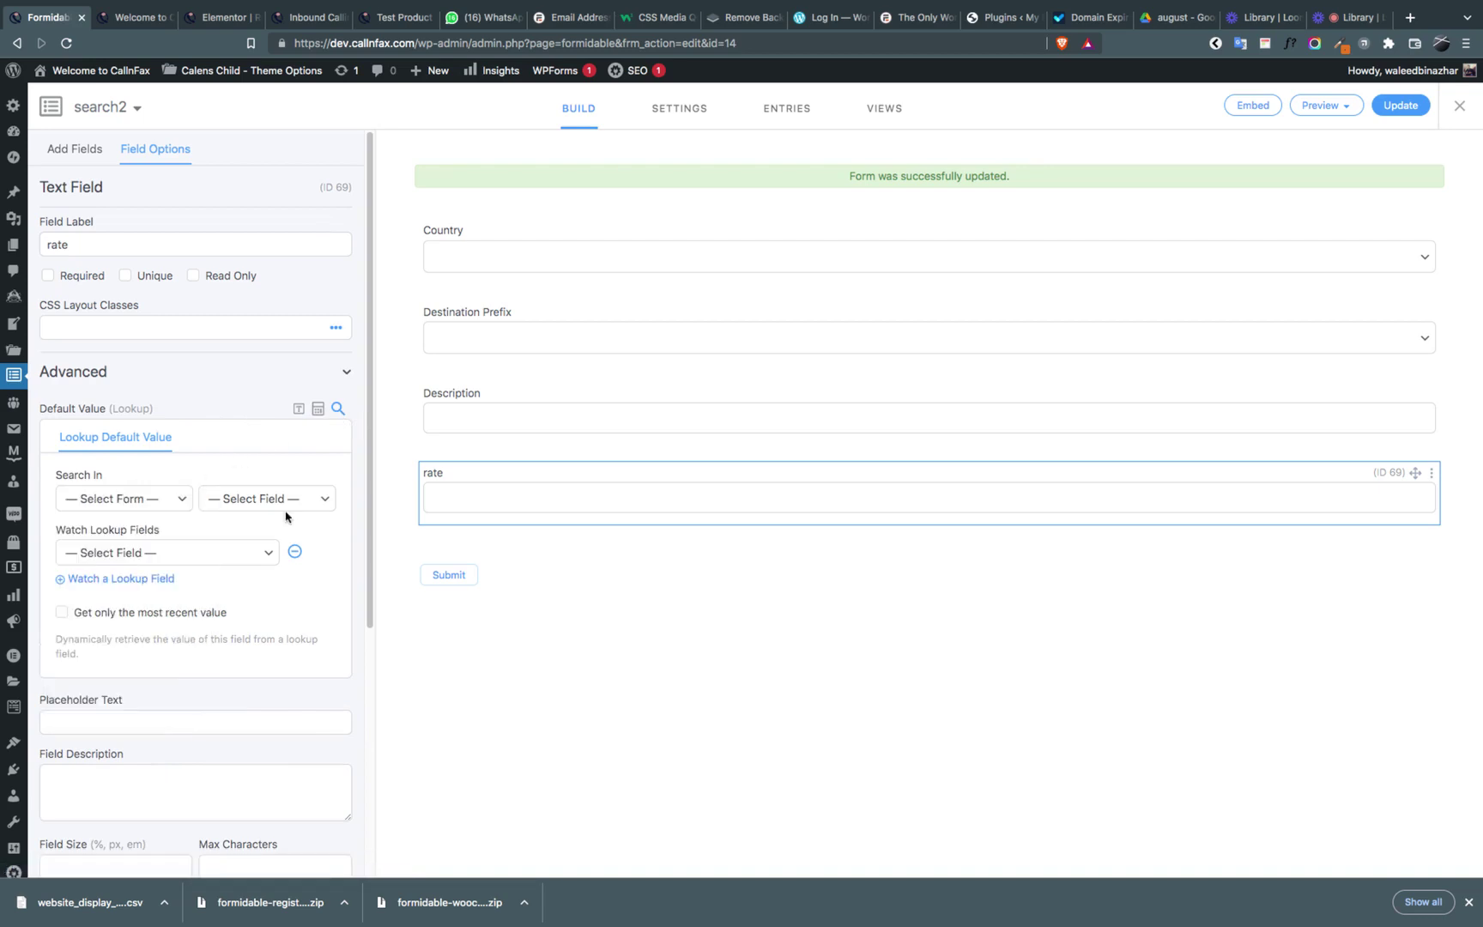
left_click(264, 498)
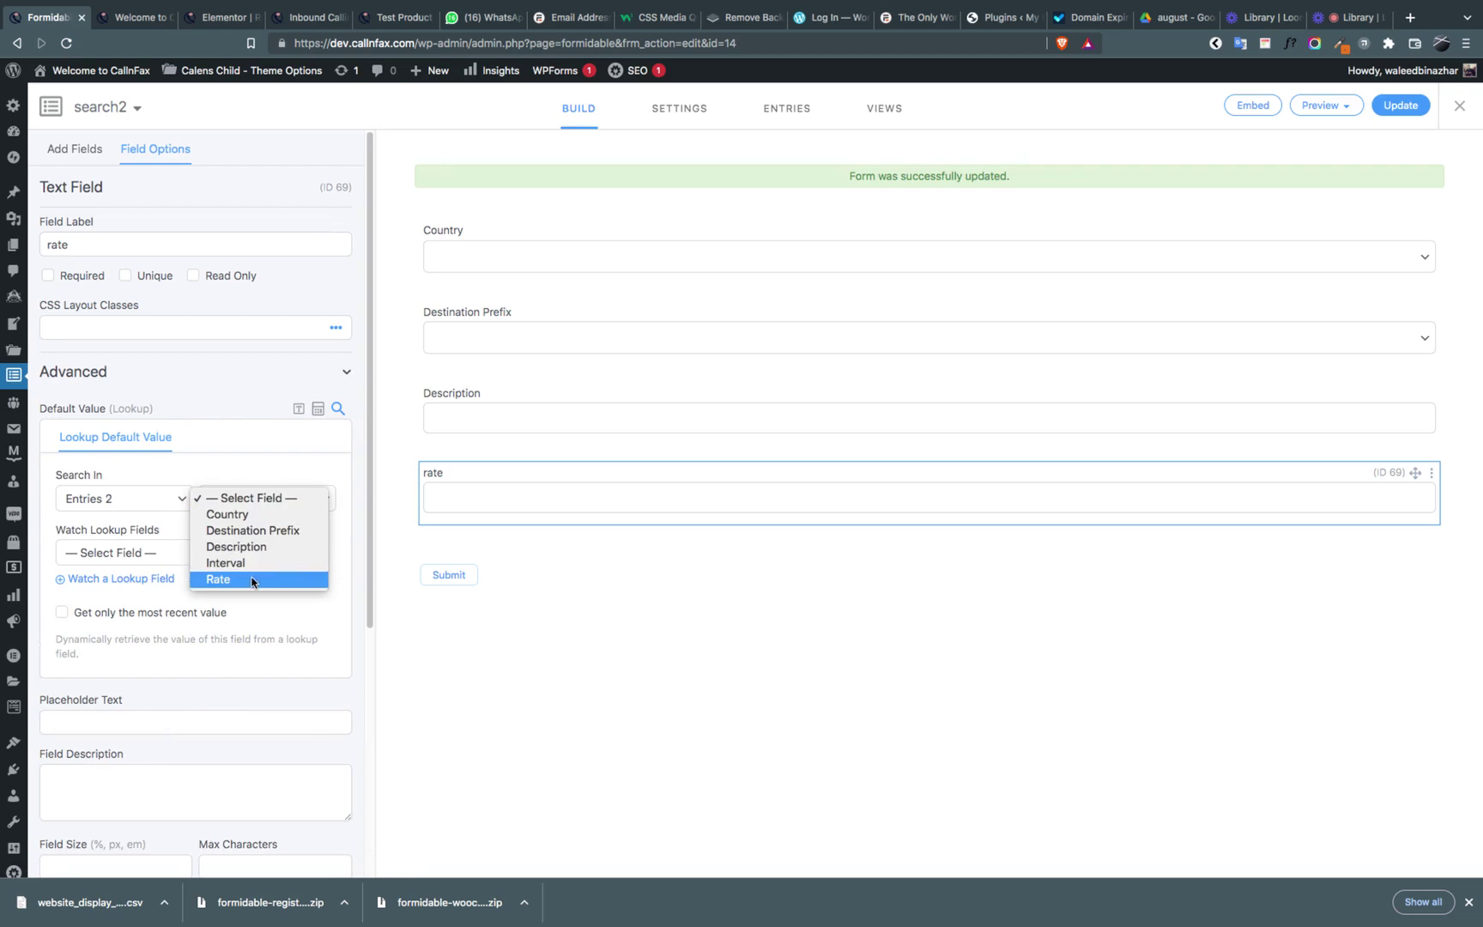
left_click(257, 580)
left_click(180, 556)
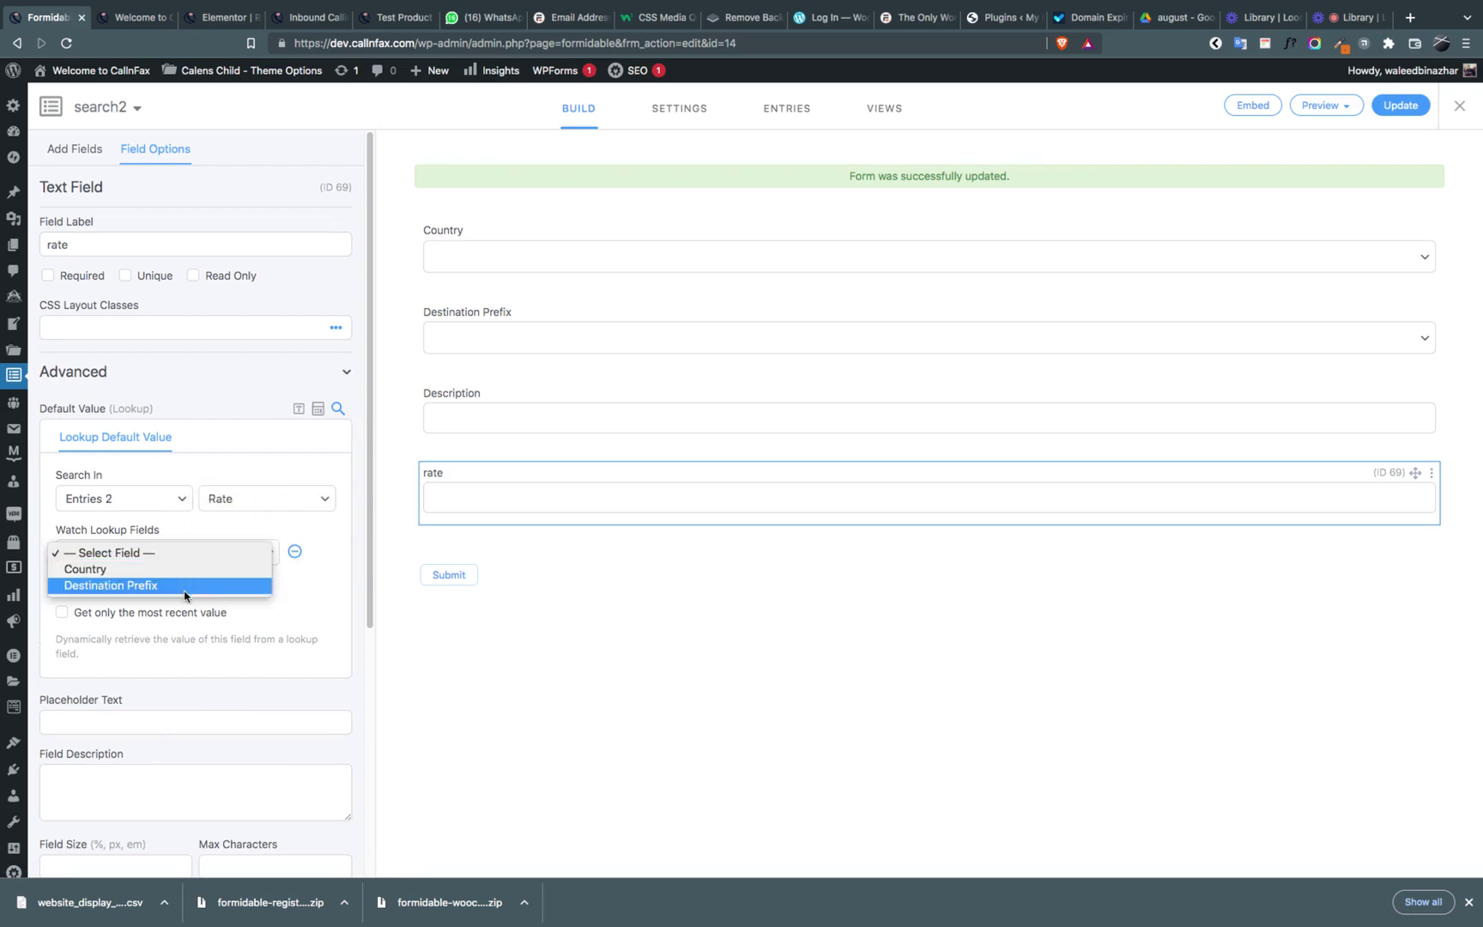
left_click(464, 726)
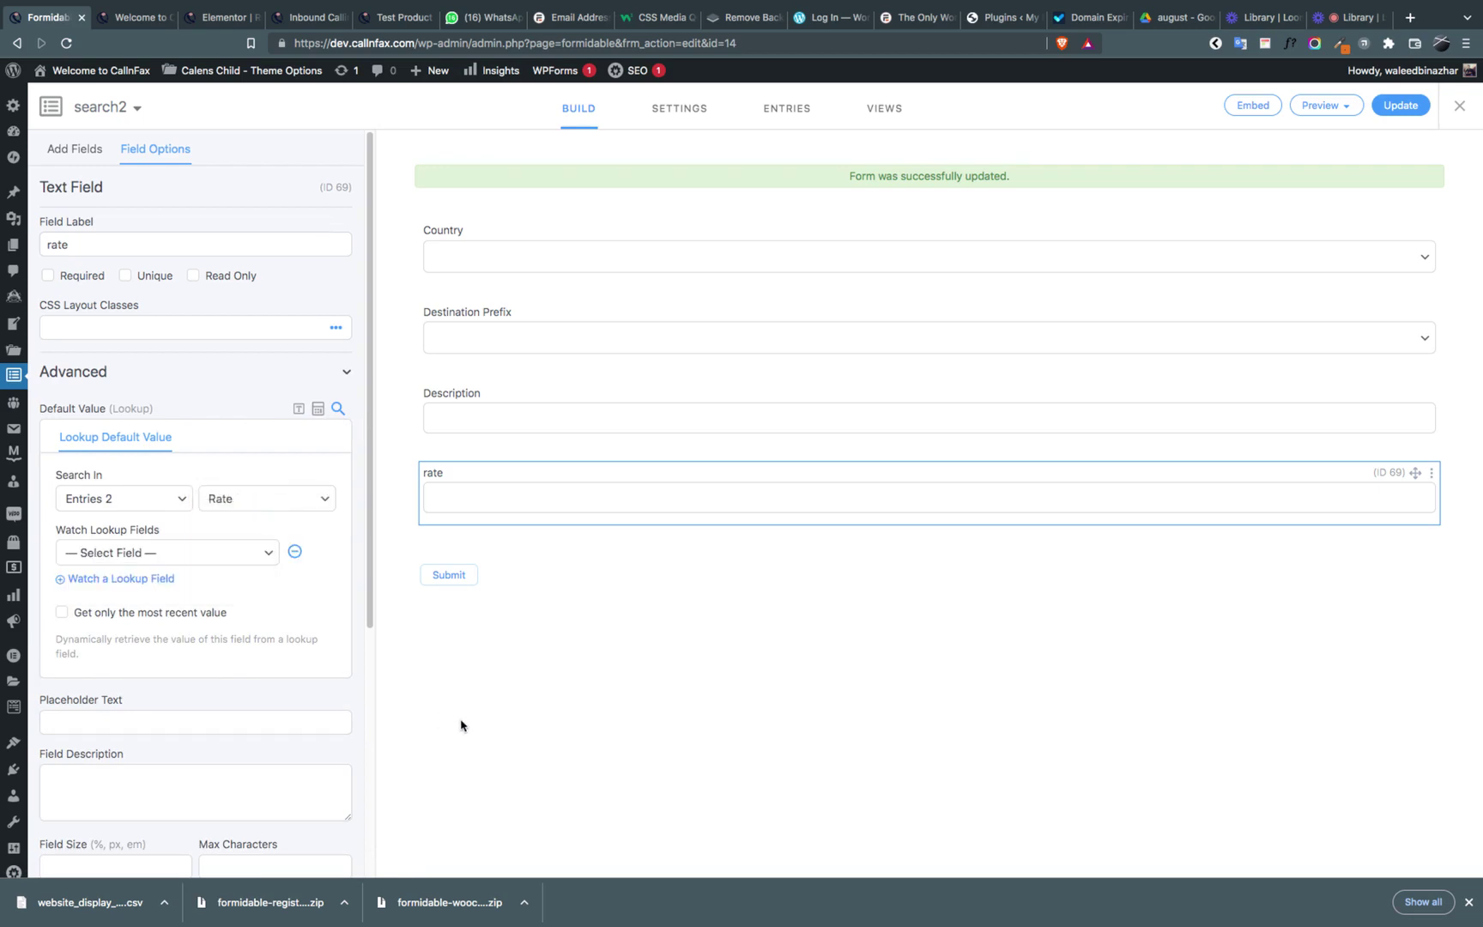
left_click(178, 553)
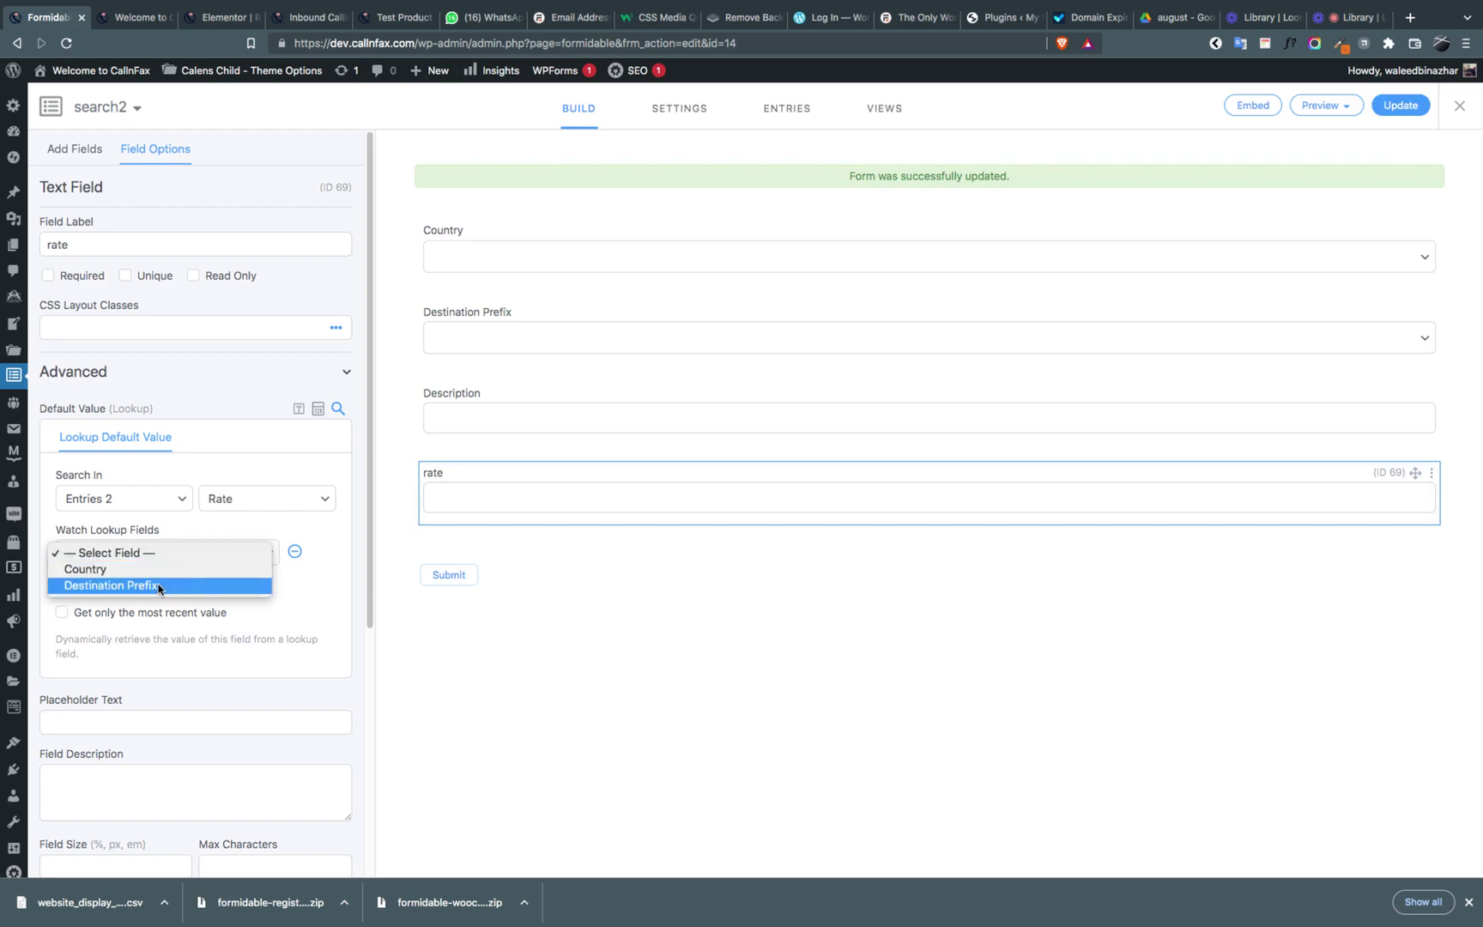
left_click(158, 586)
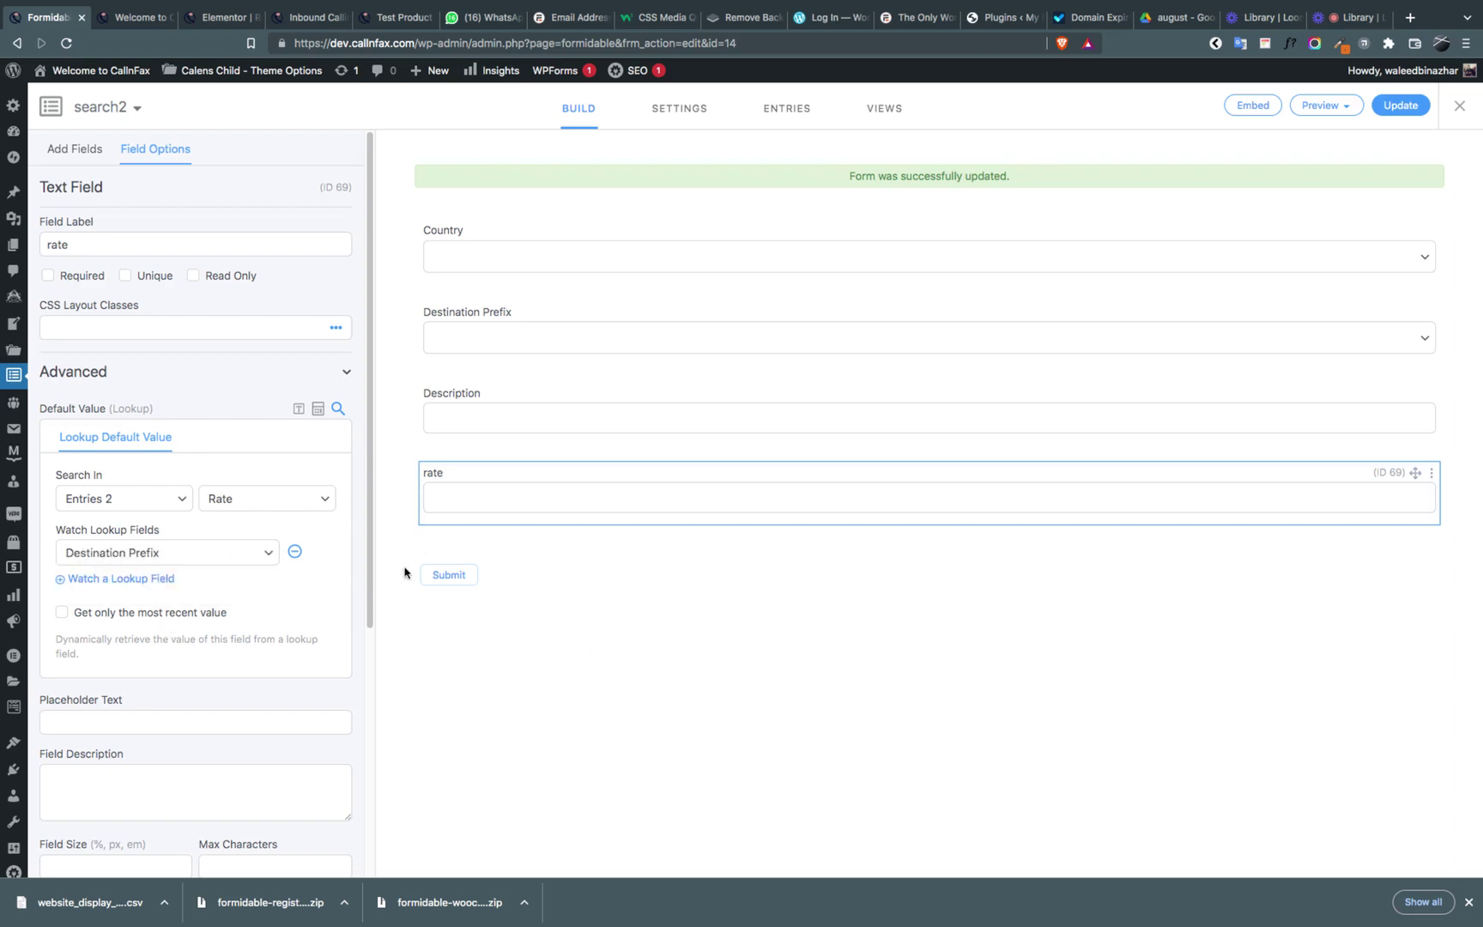
left_click(1400, 104)
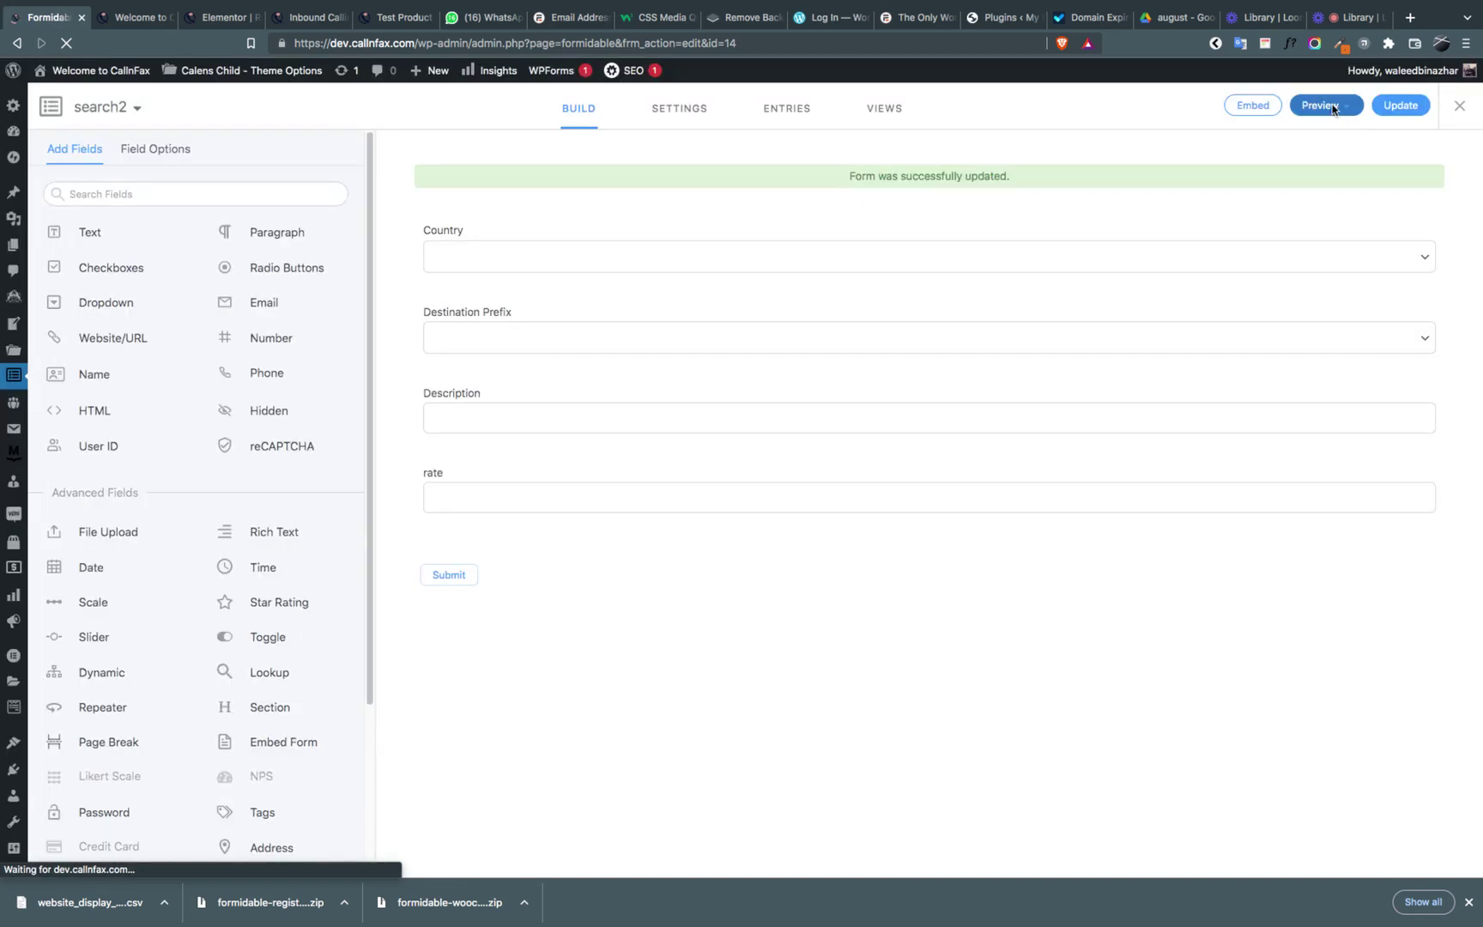
Open the search2 form preview from the builder and switch to its tab.
left_click(1341, 108)
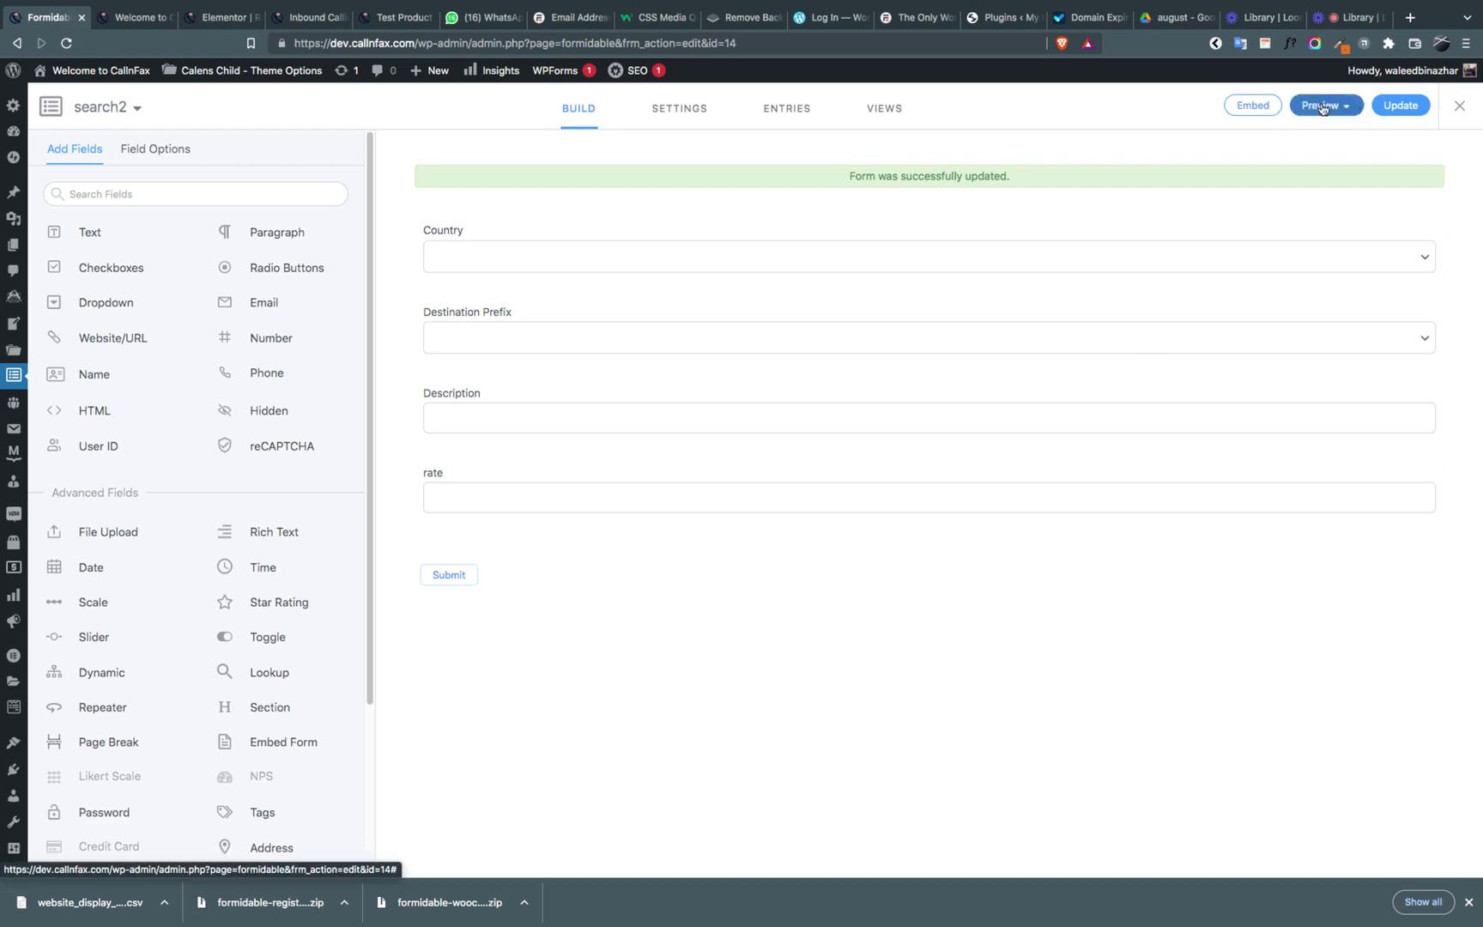
left_click(137, 18)
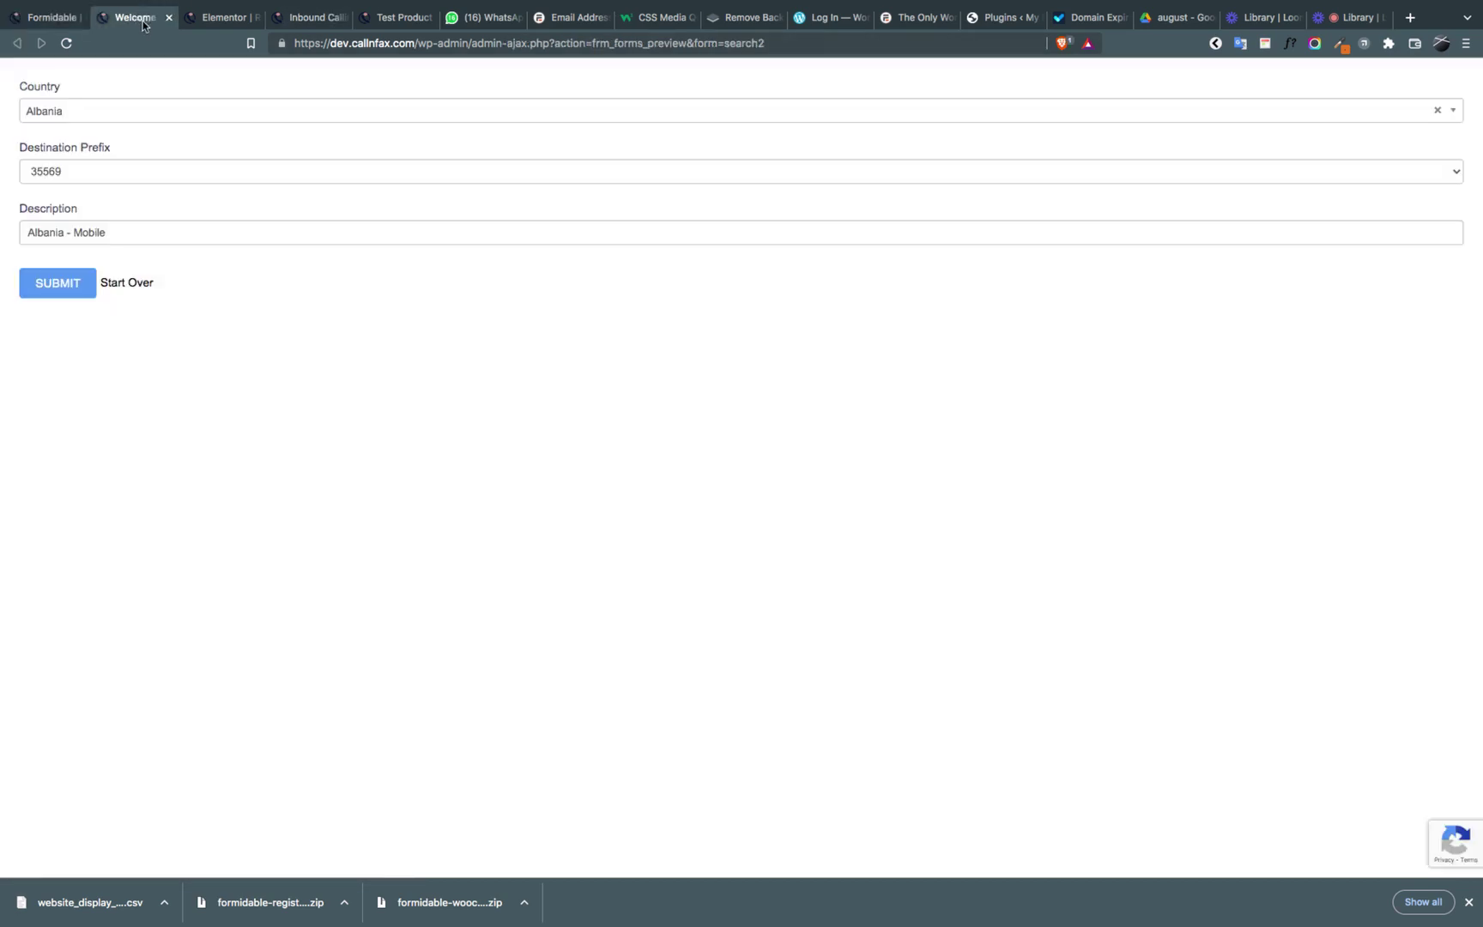
Reload the preview, select Albania as Country and prefix 355.
left_click(66, 43)
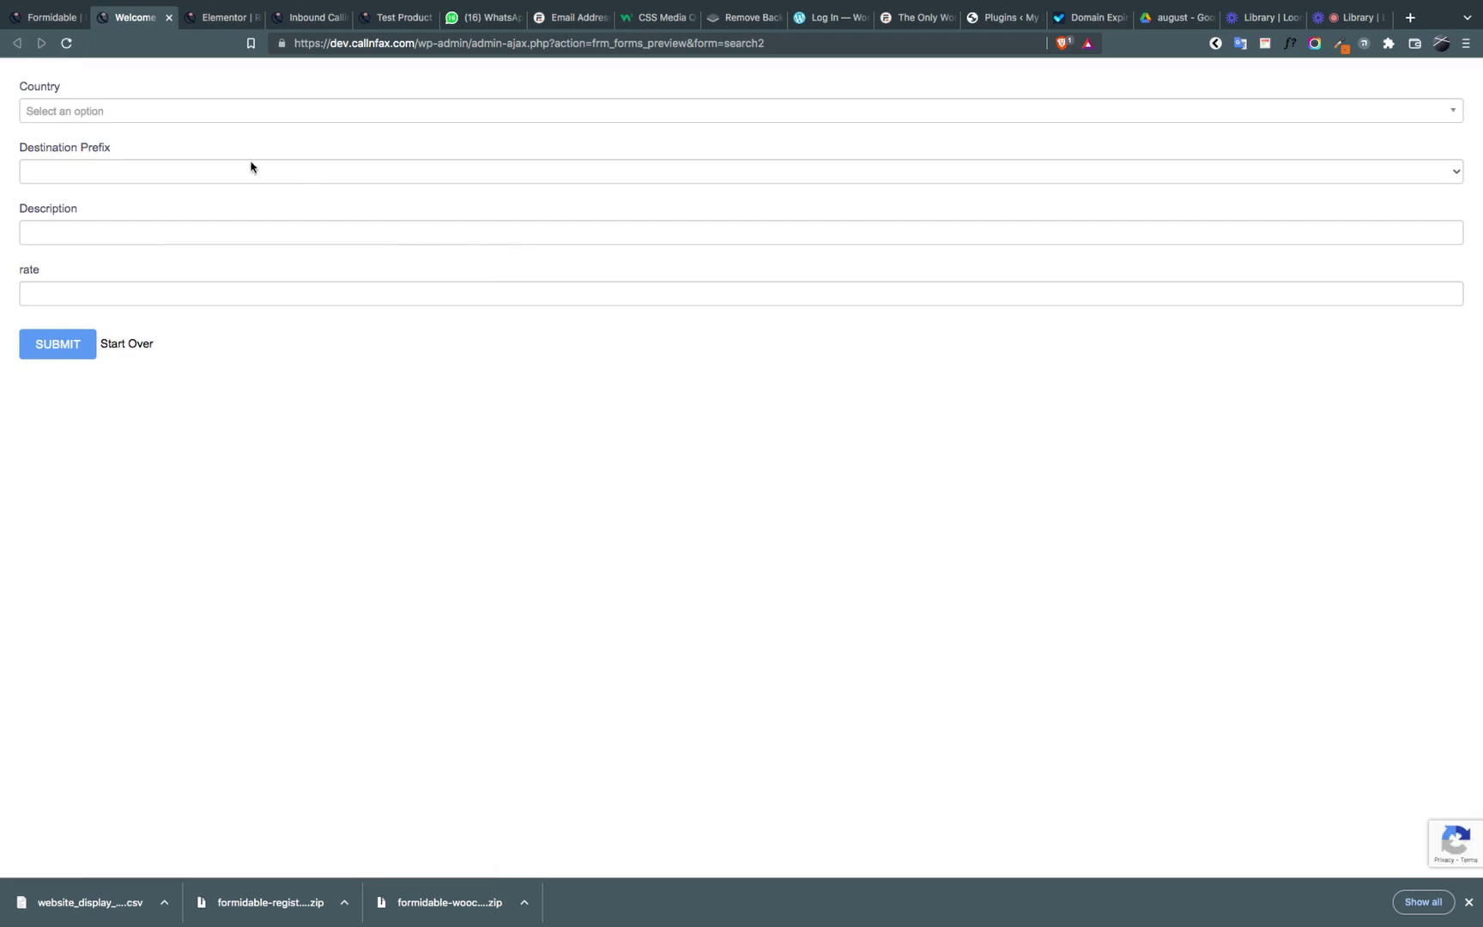
left_click(211, 118)
left_click(67, 182)
left_click(151, 171)
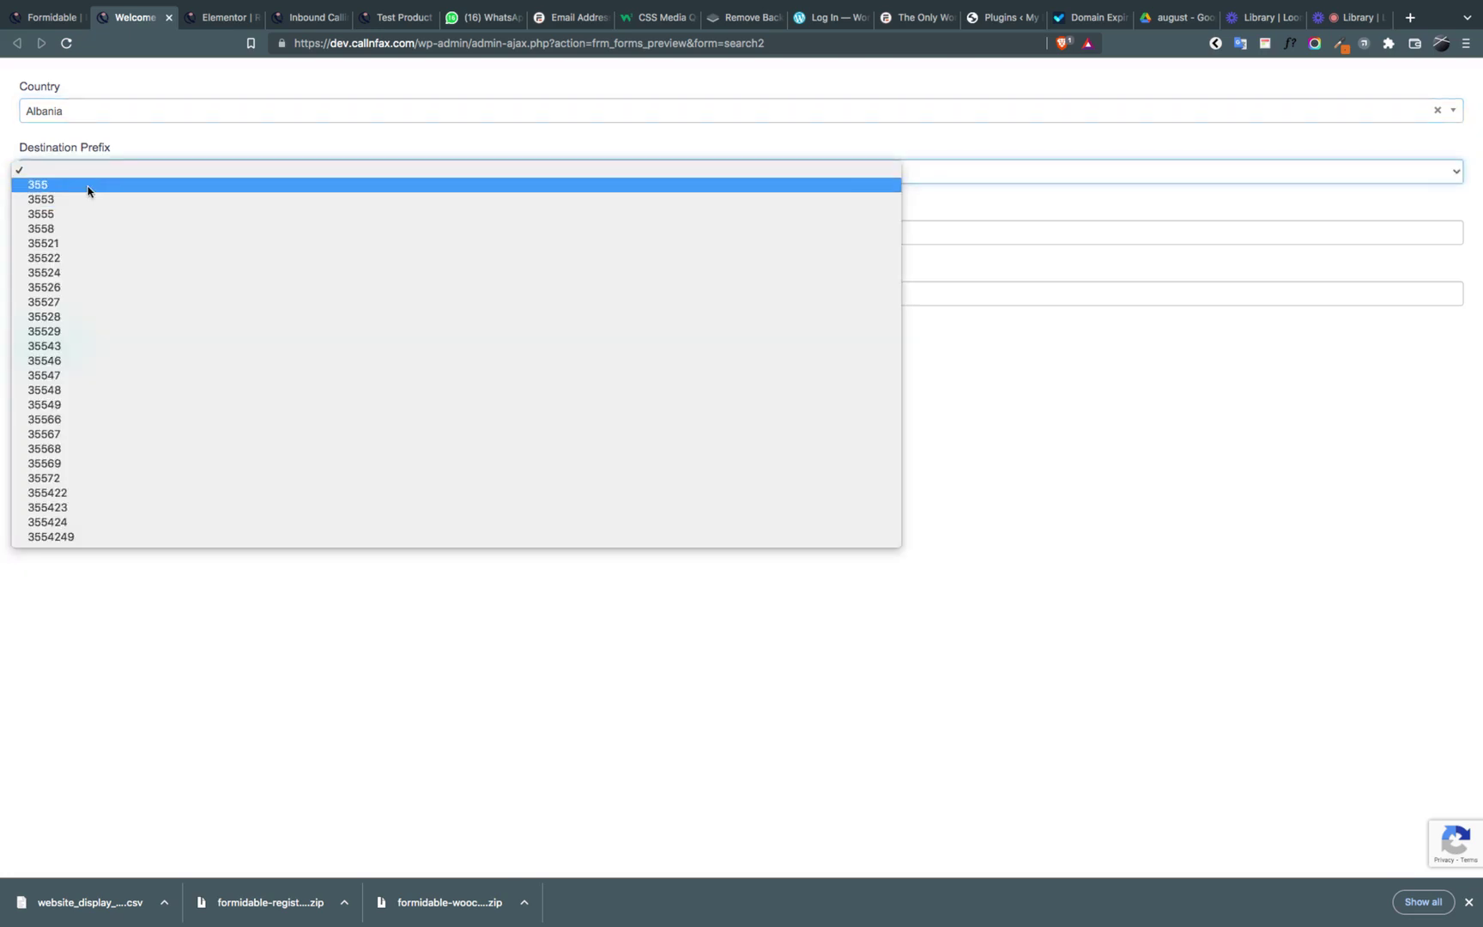
left_click(87, 191)
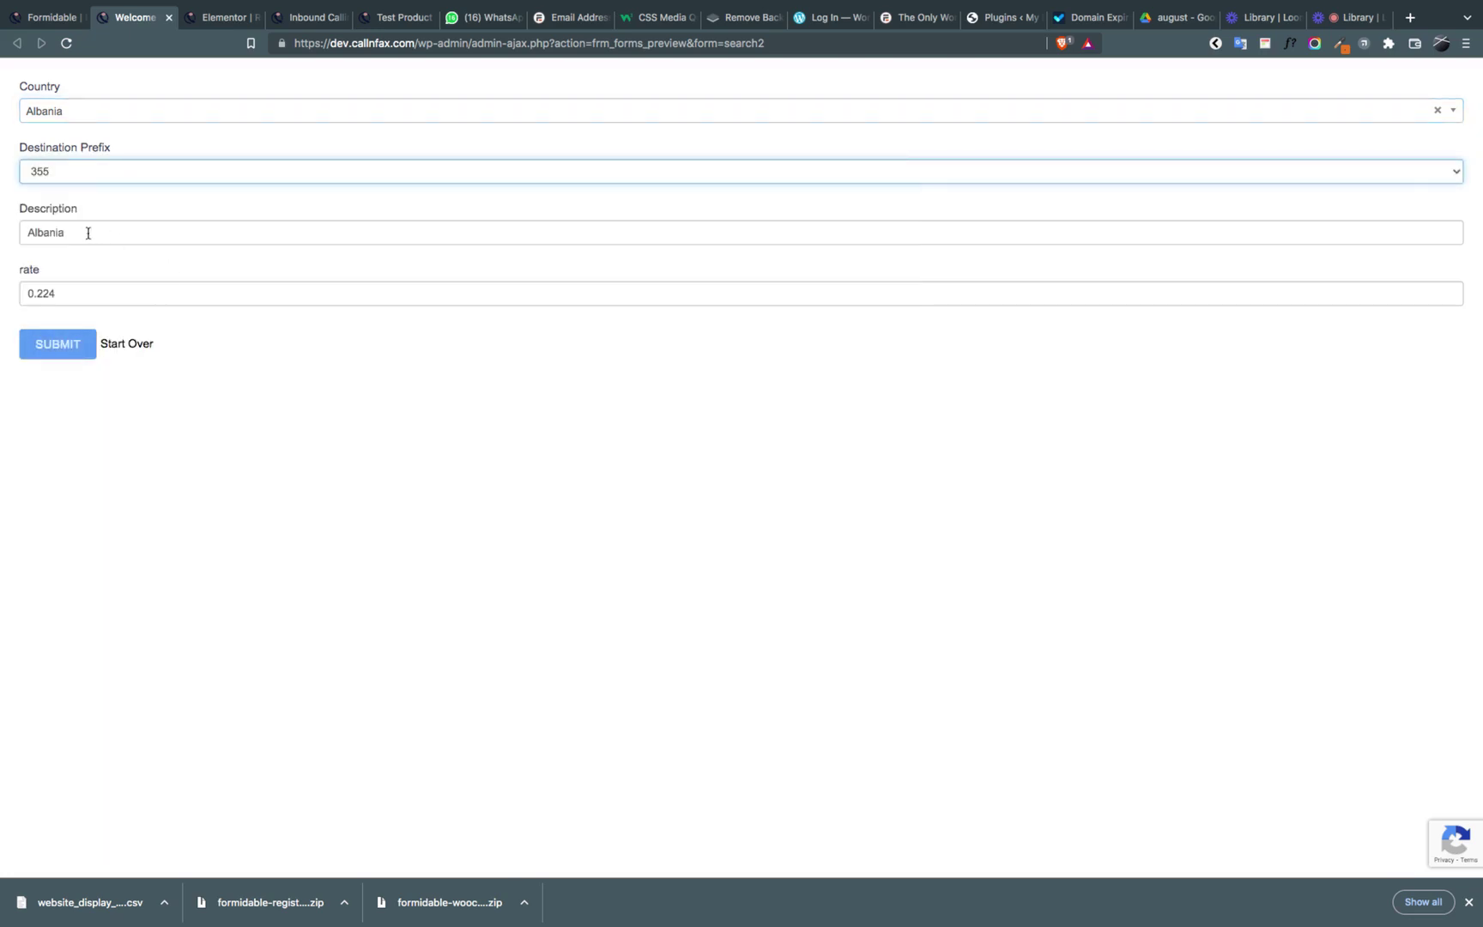
Try prefixes 3553, 35527, 35572 and 3554249, watching Description and rate update.
left_click(221, 171)
left_click(192, 188)
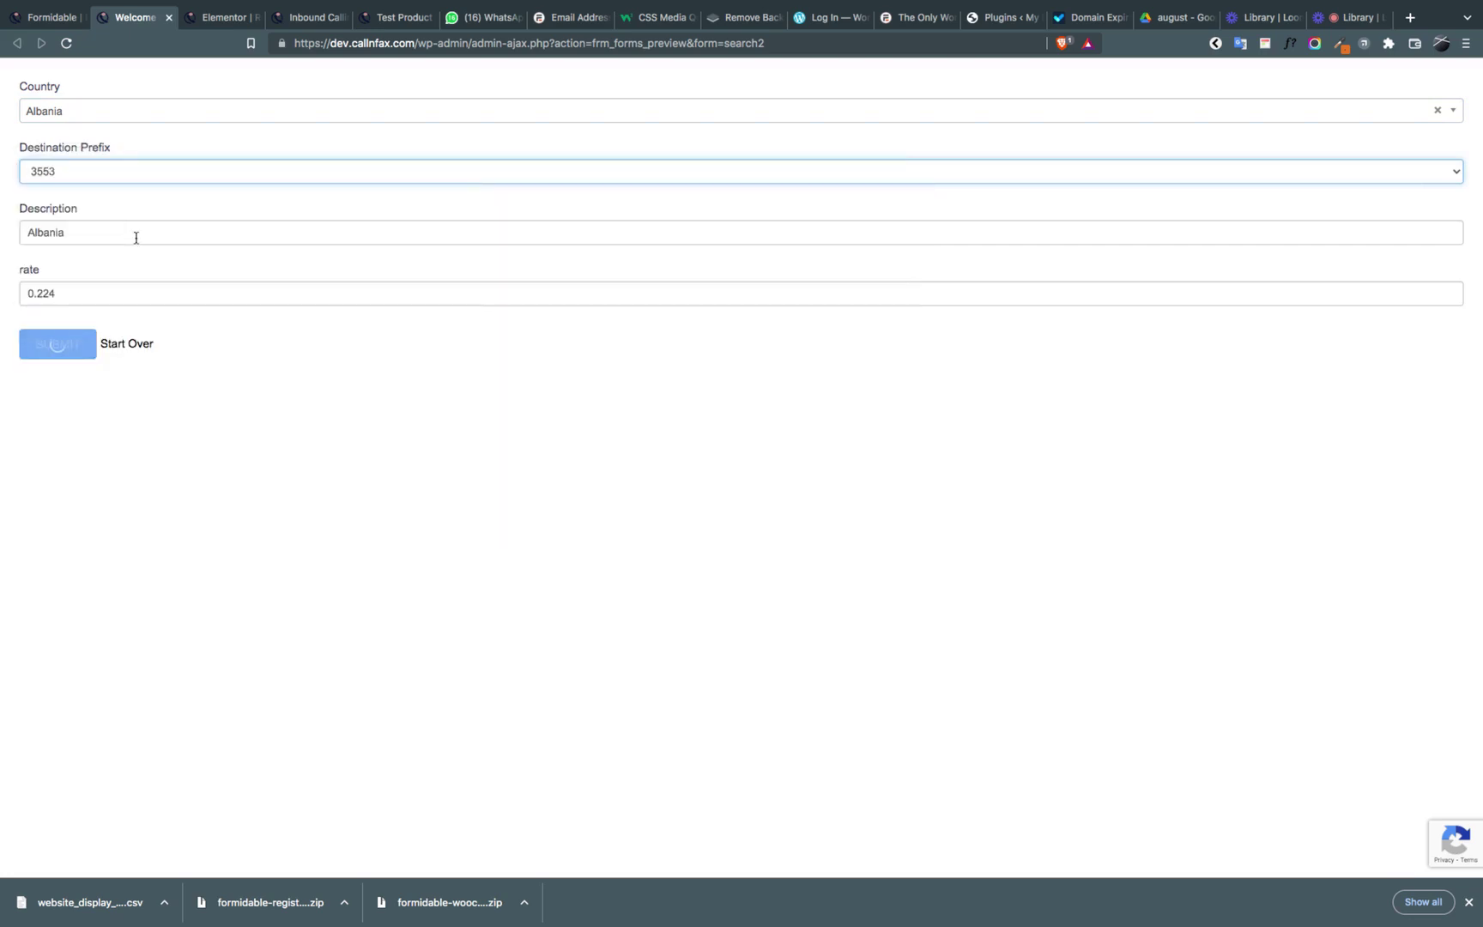
left_click(129, 174)
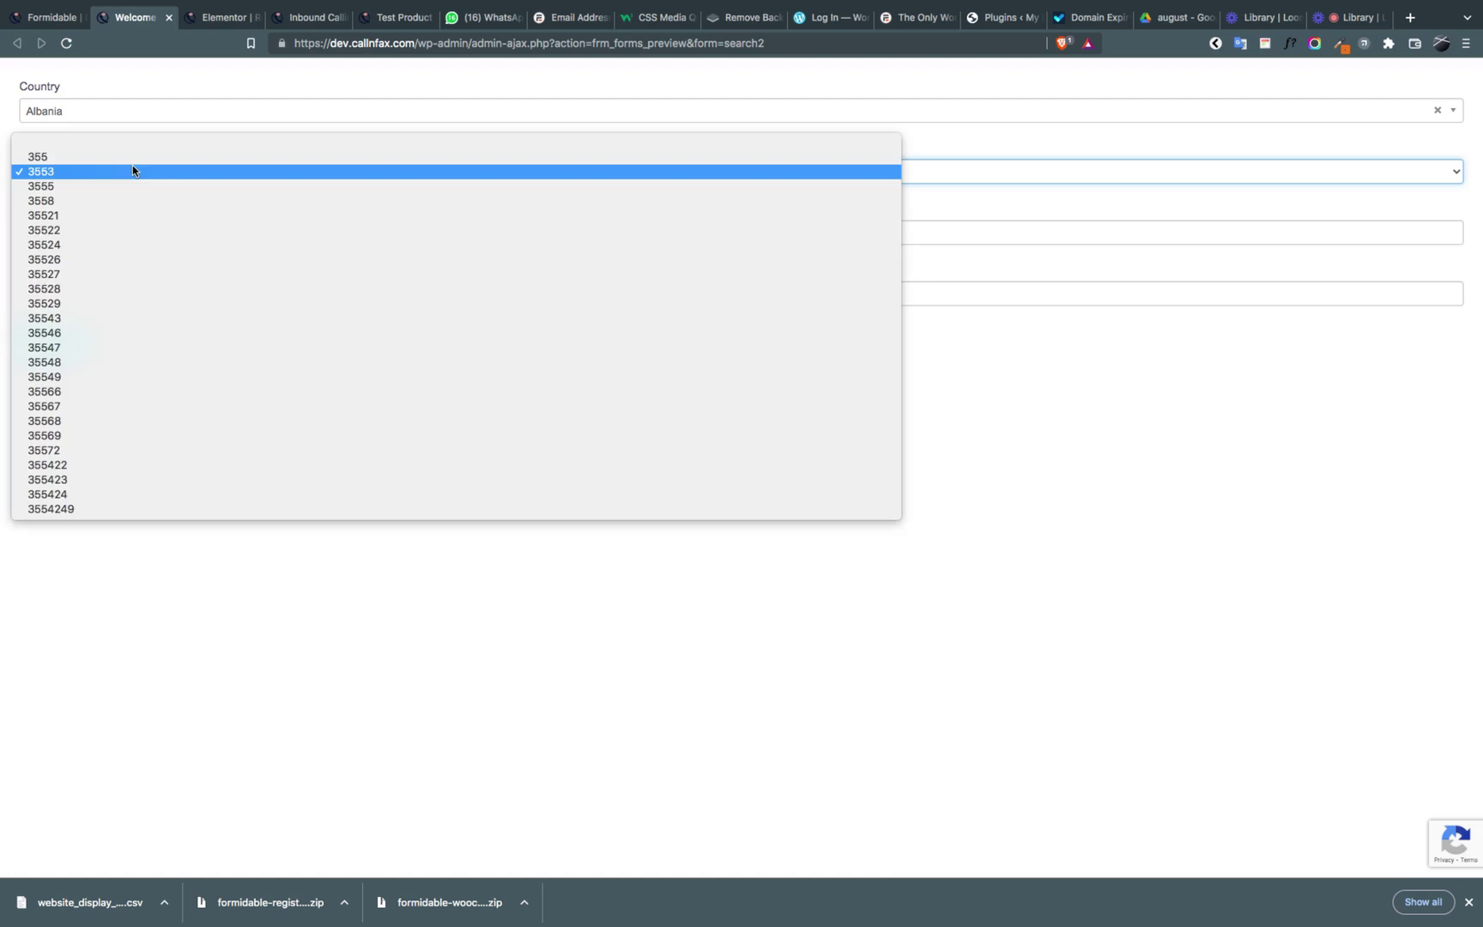
left_click(116, 275)
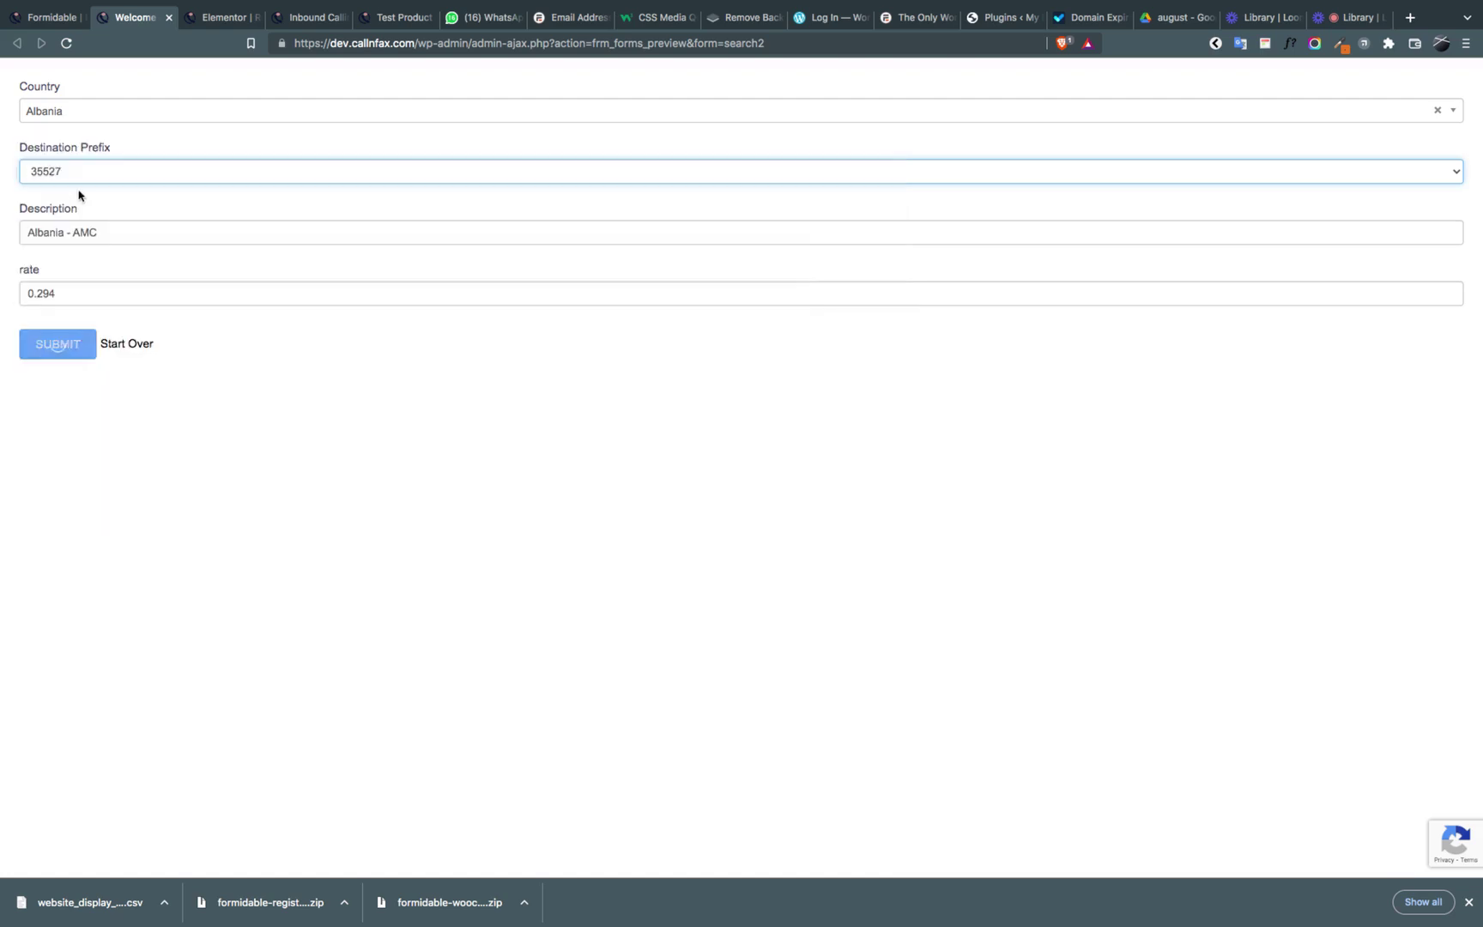
left_click(135, 176)
left_click(165, 349)
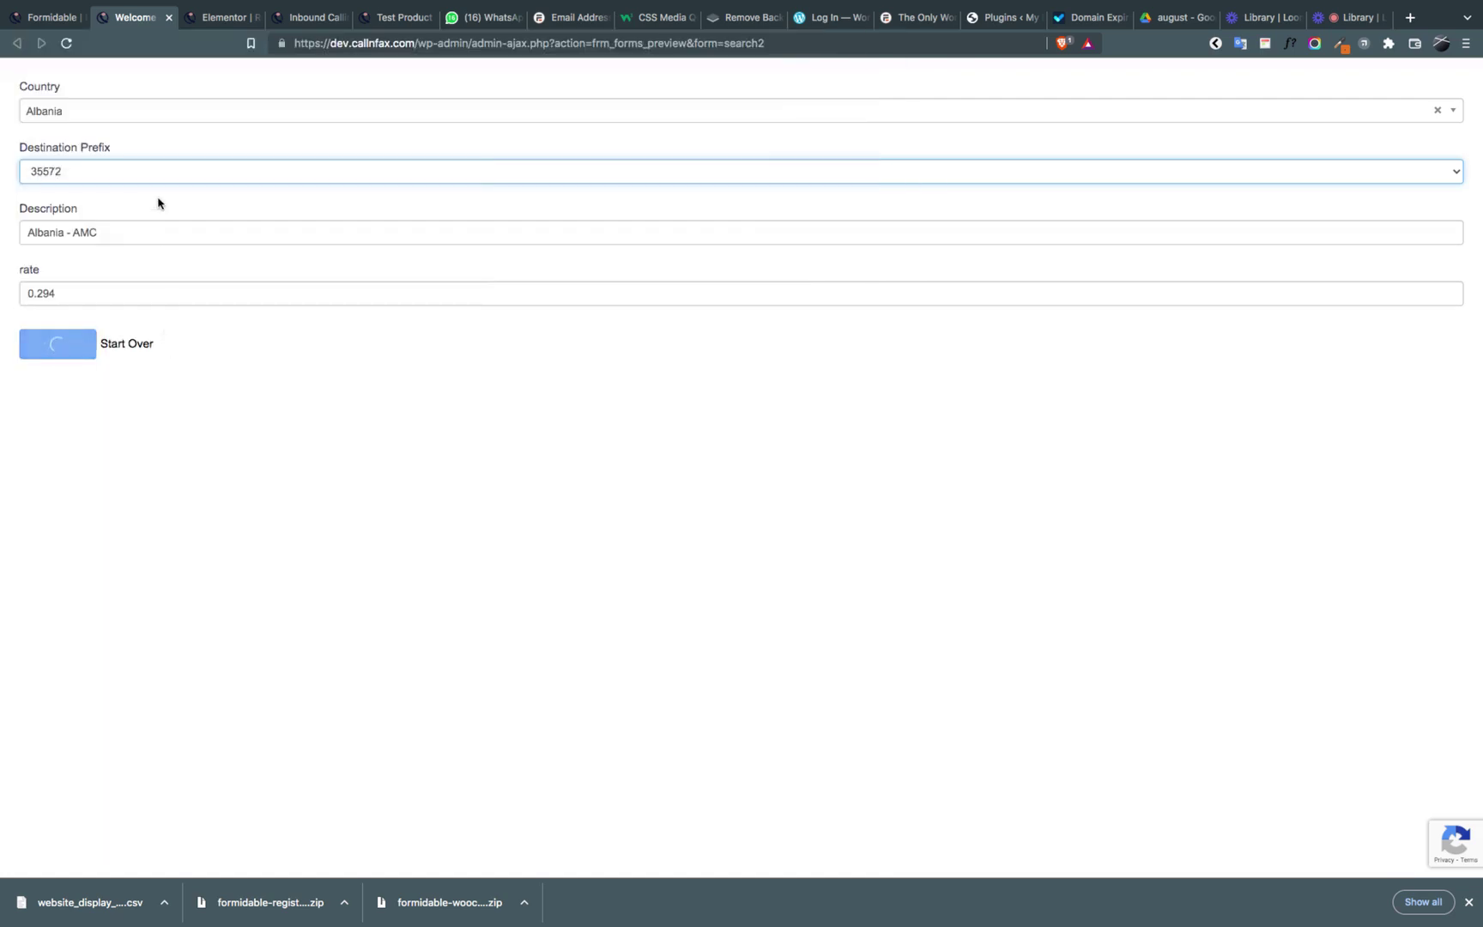
left_click(157, 172)
left_click(151, 228)
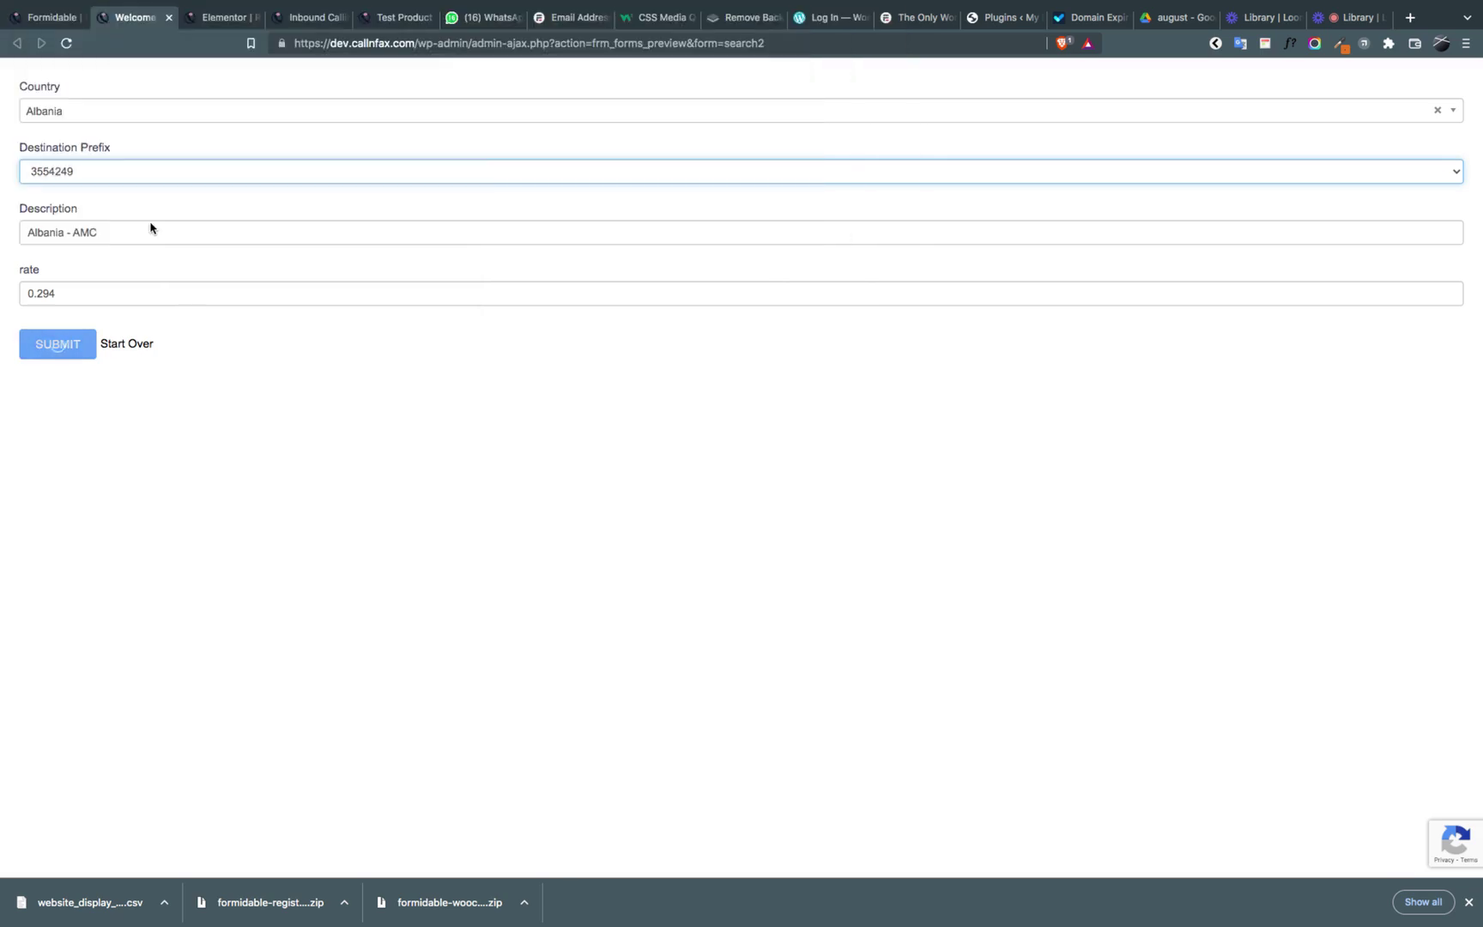
Try prefixes 355423 and 35569, ending with rate 0.606 for Albania - Mobile.
left_click(99, 175)
left_click(374, 609)
left_click(109, 178)
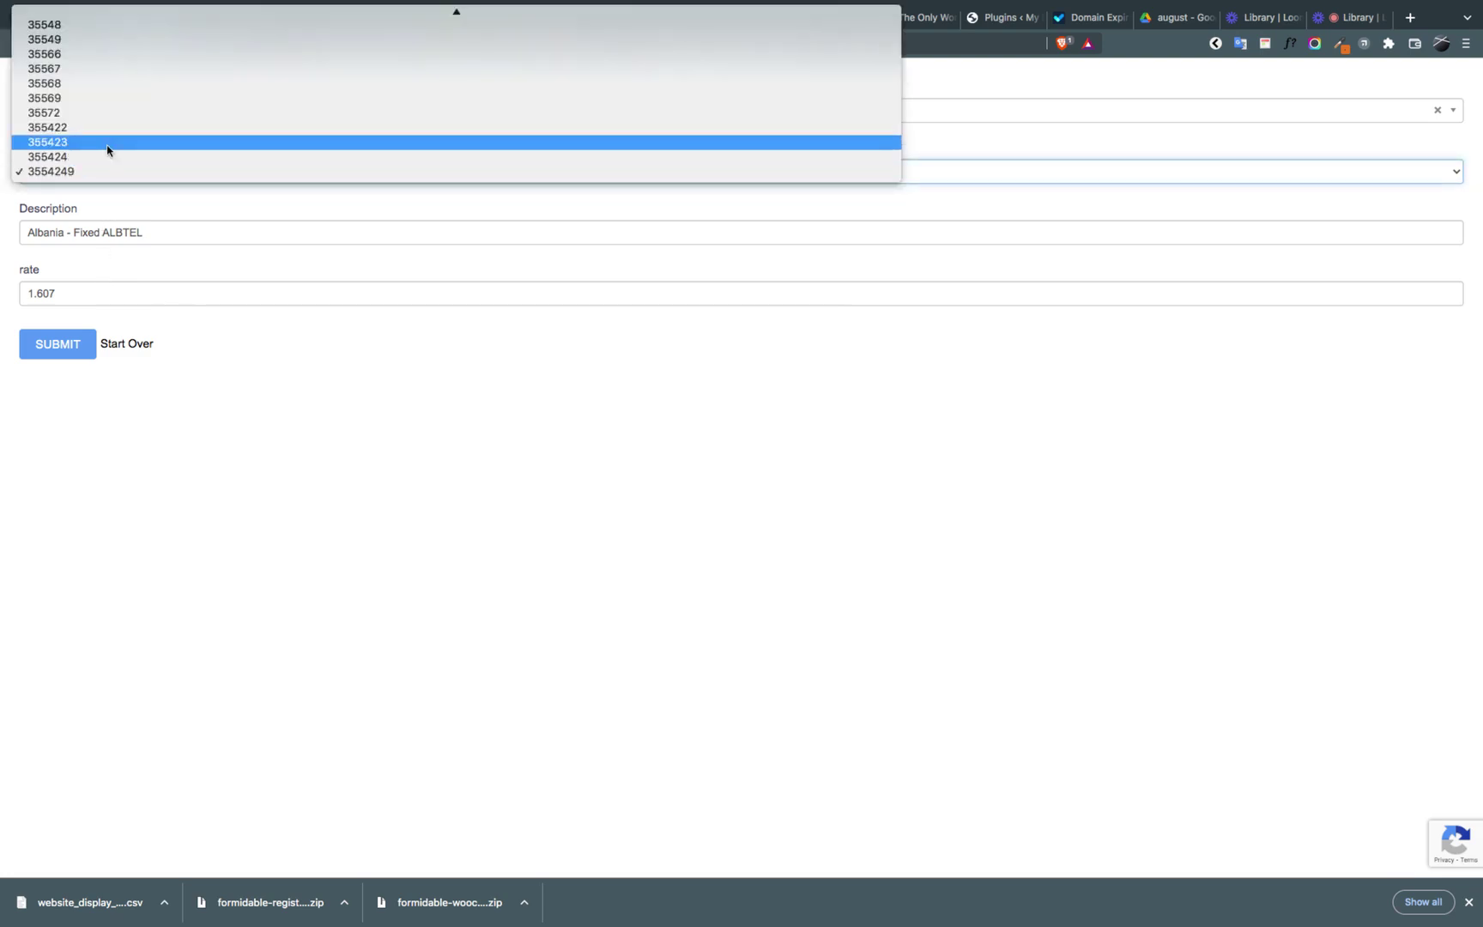
left_click(110, 143)
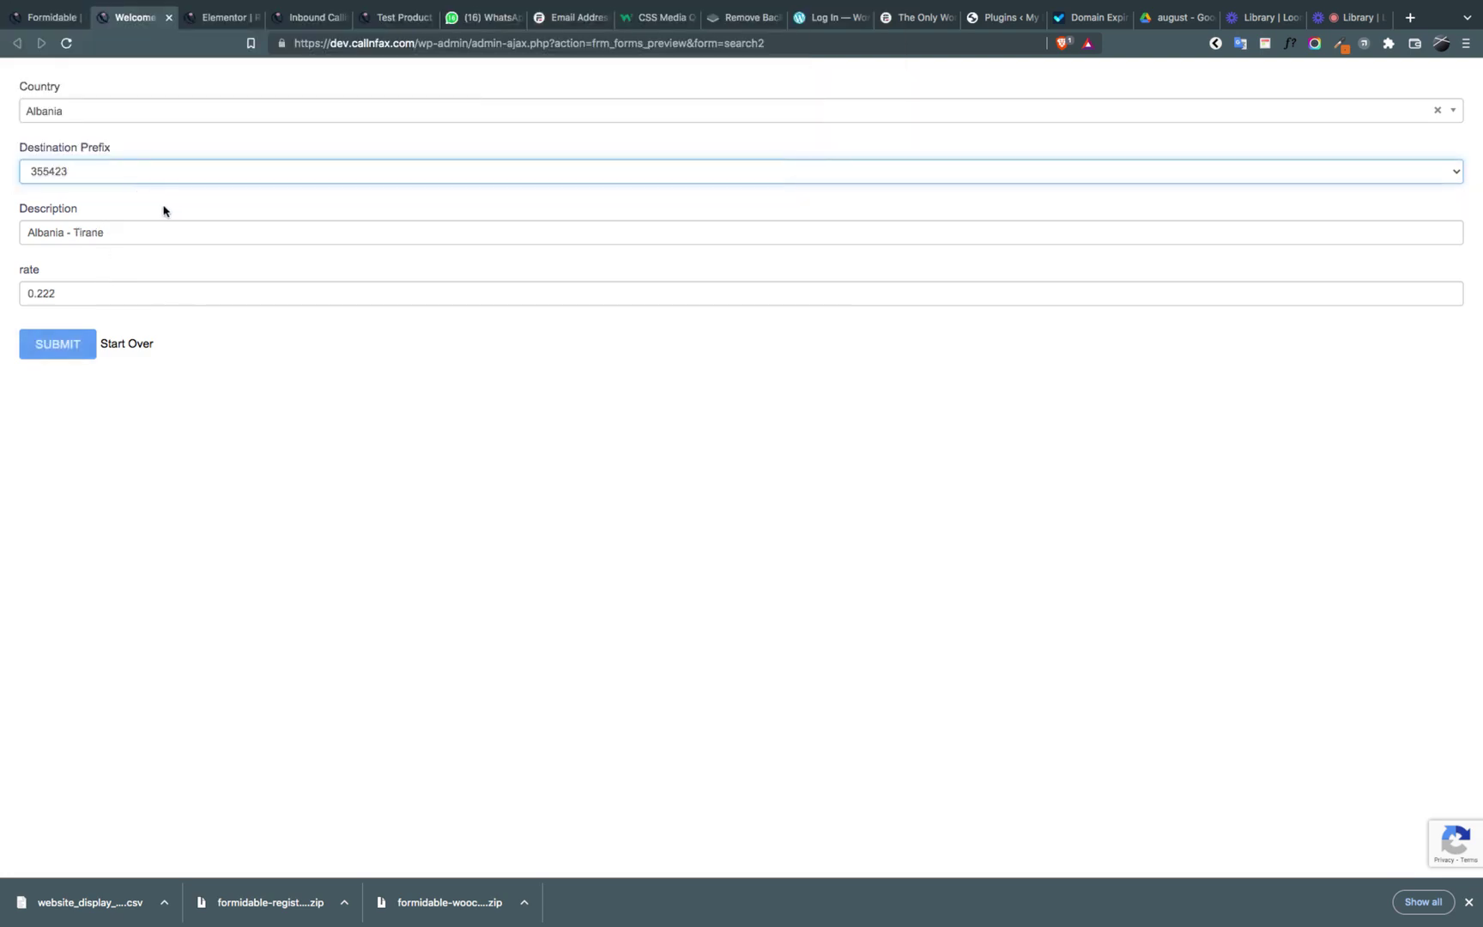
left_click(135, 177)
left_click(93, 131)
left_click(286, 424)
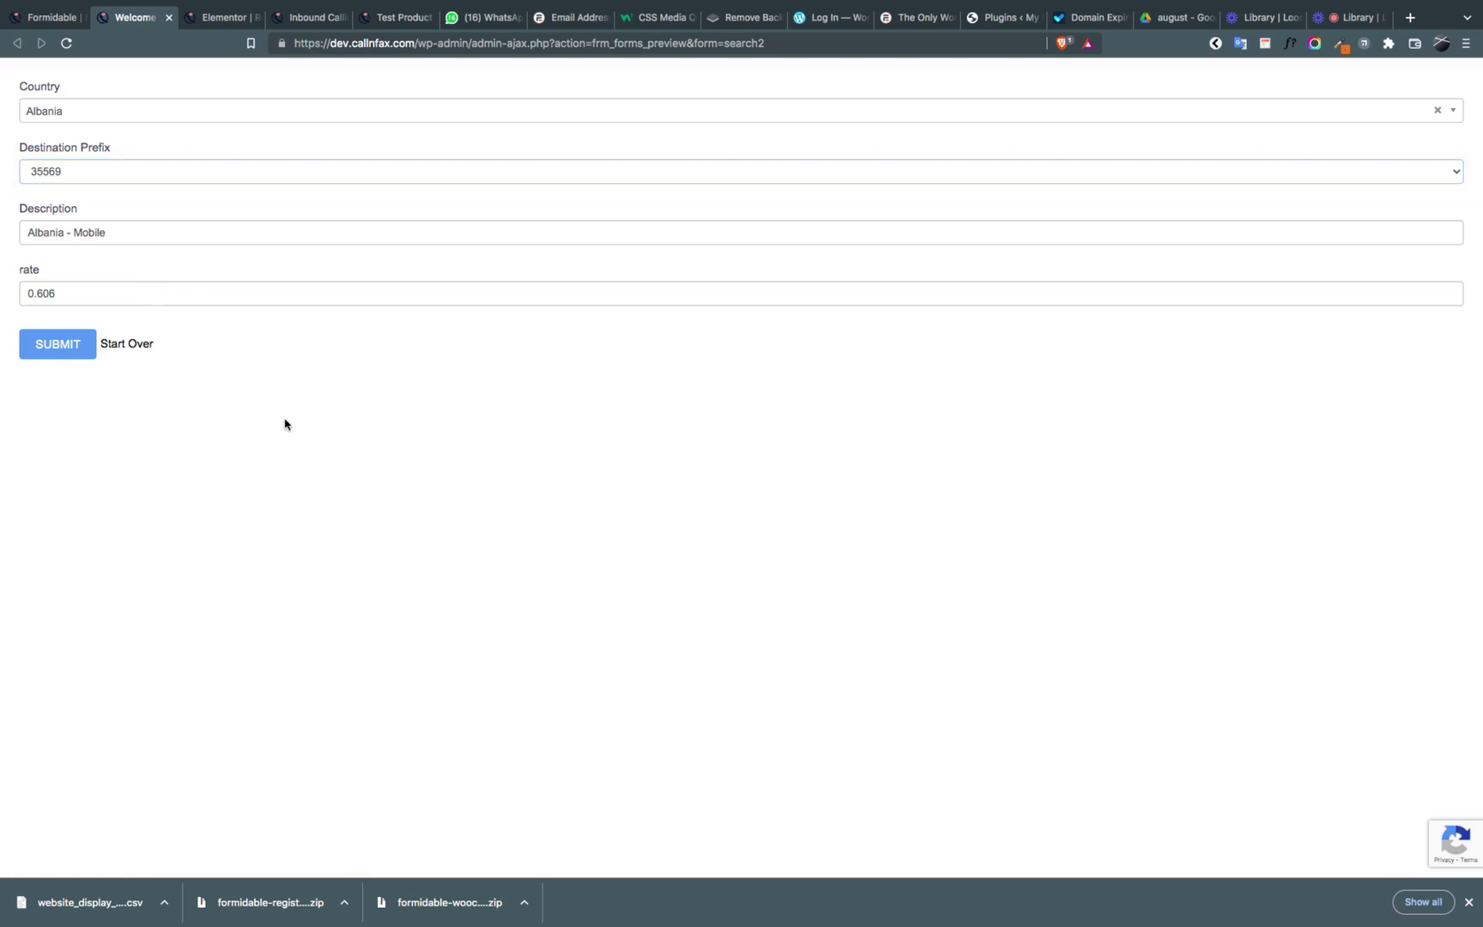